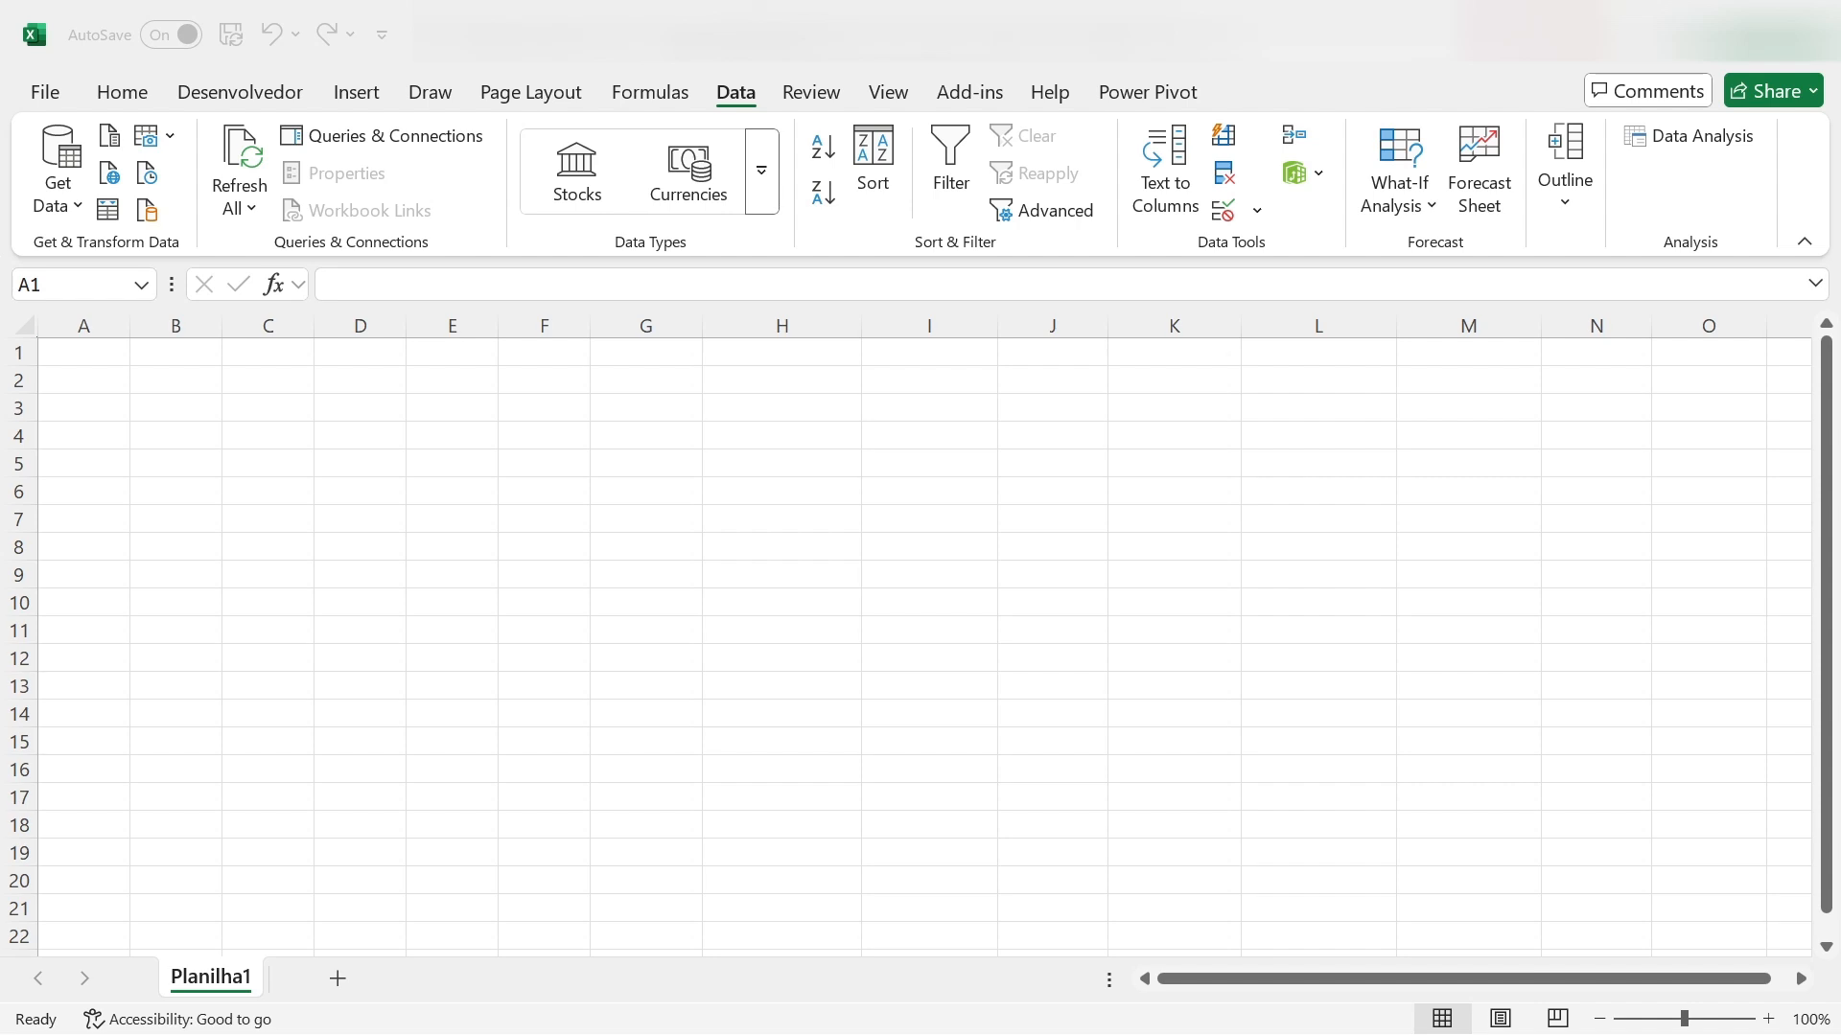
- Check how far the rows of the empty worksheet extend by going to its last row and back
{"action": "left_click", "coordinate": [1282, 90]}
{"action": "left_click", "coordinate": [834, 686]}
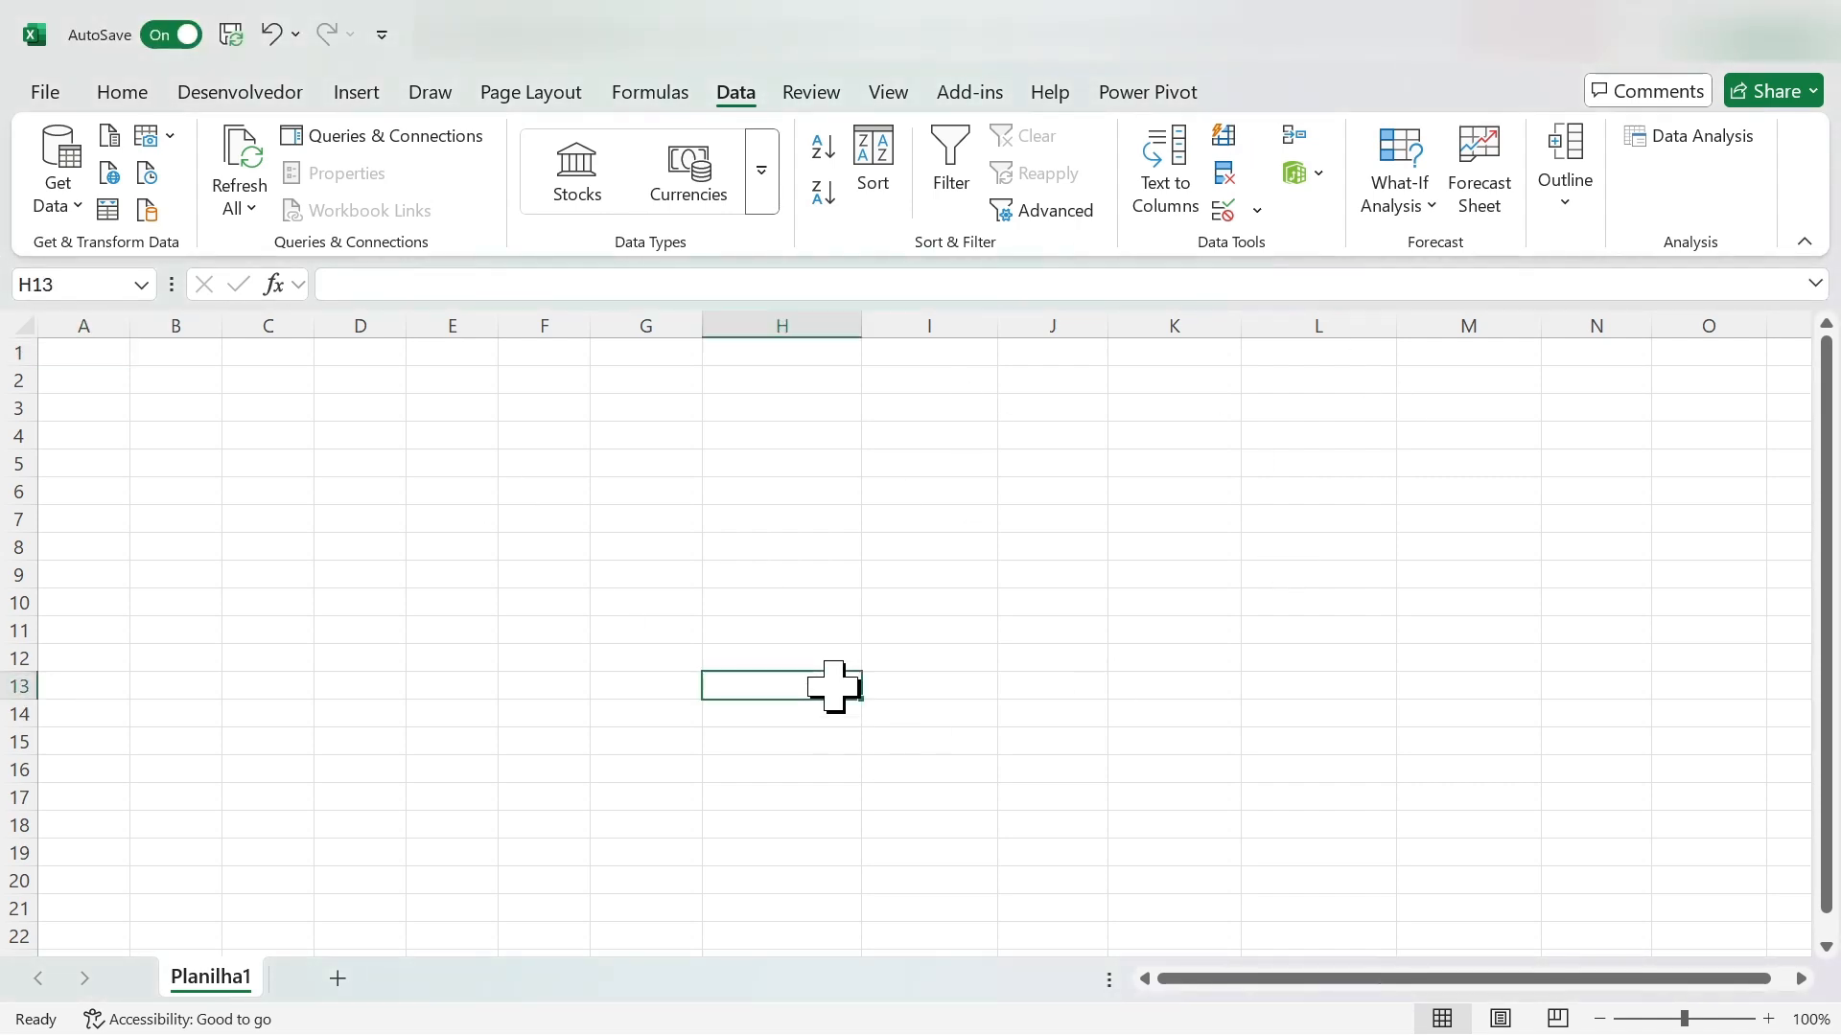
{"action": "left_click", "coordinate": [84, 356]}
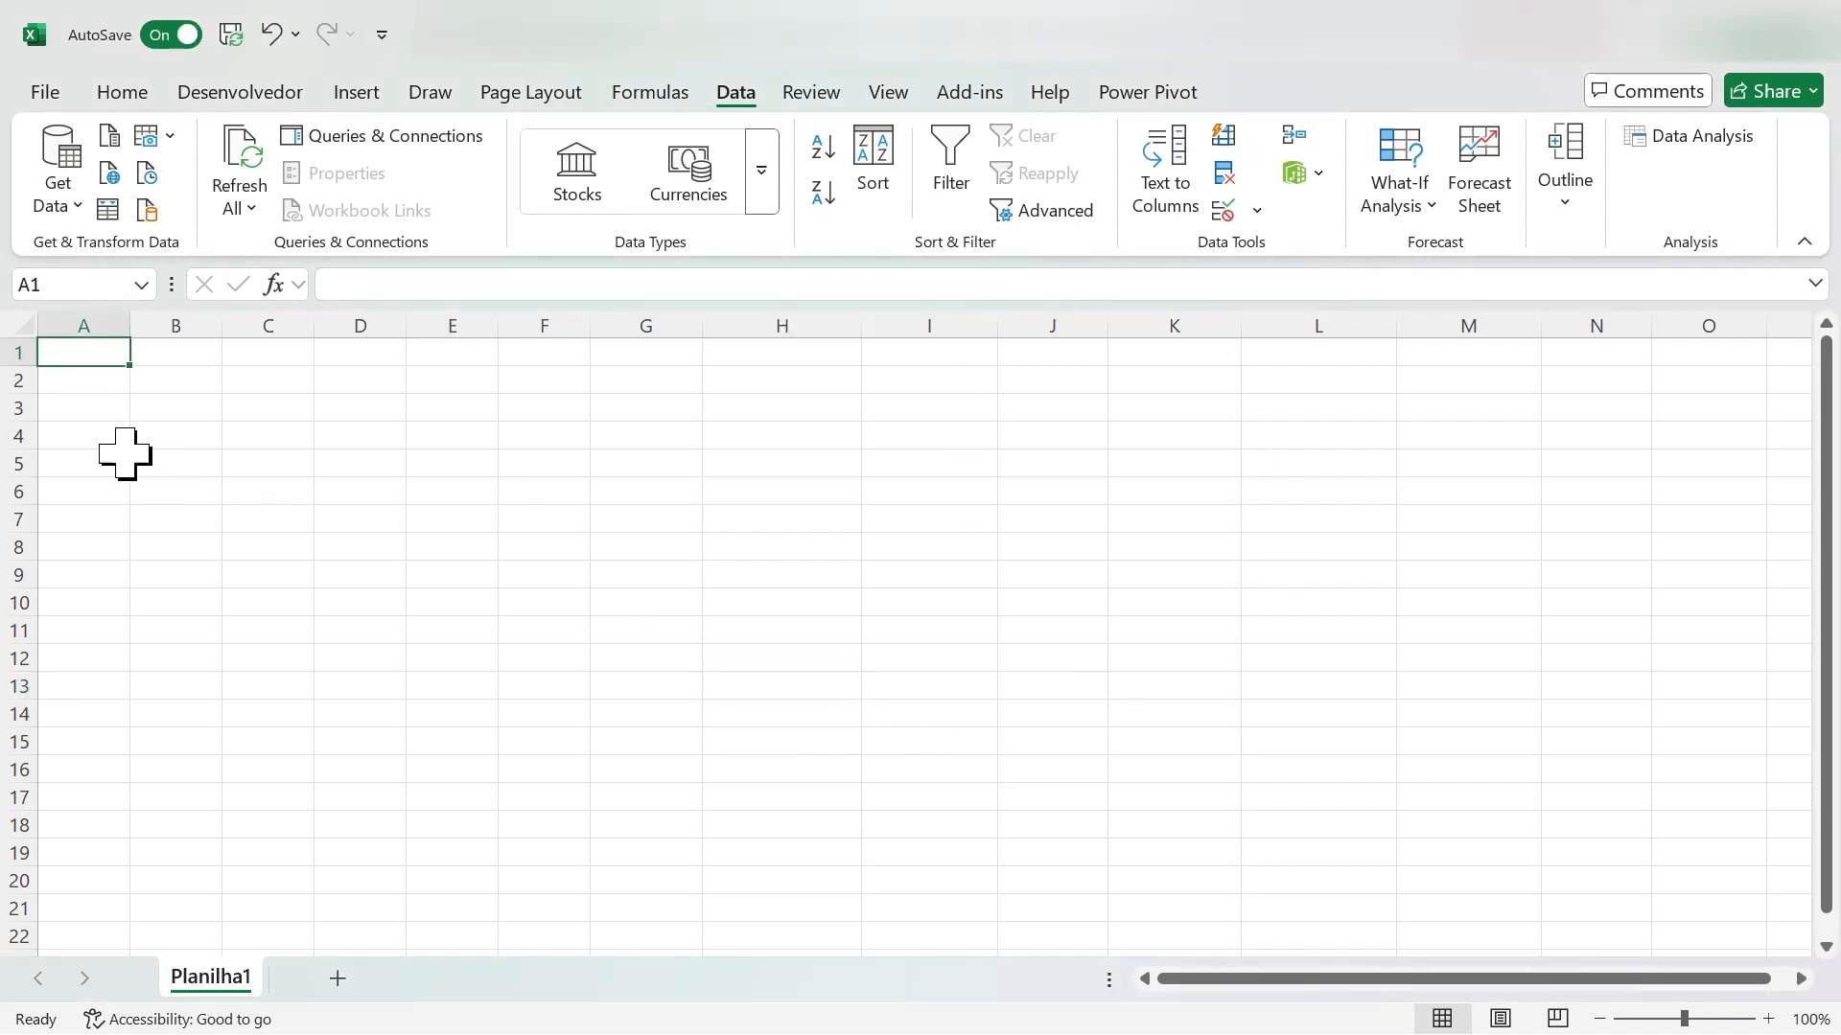
{"action": "left_click", "coordinate": [301, 694]}
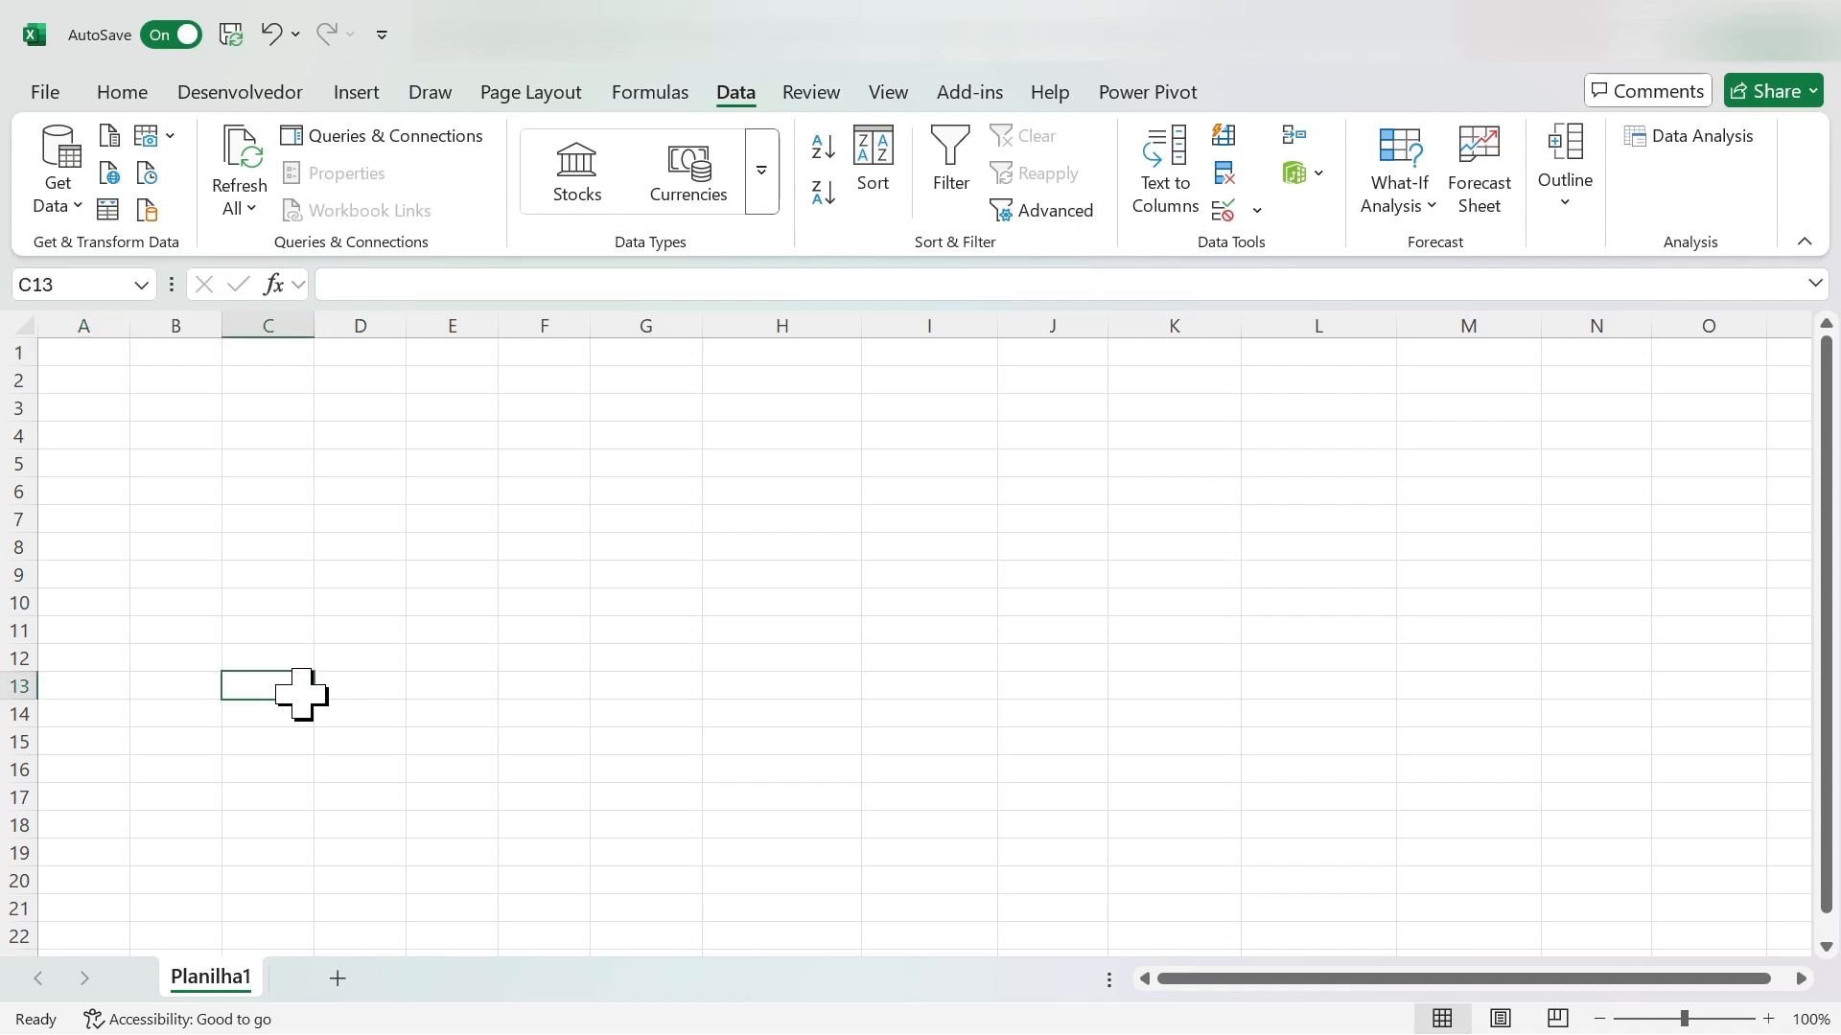
{"action": "key", "text": "ctrl+Down"}
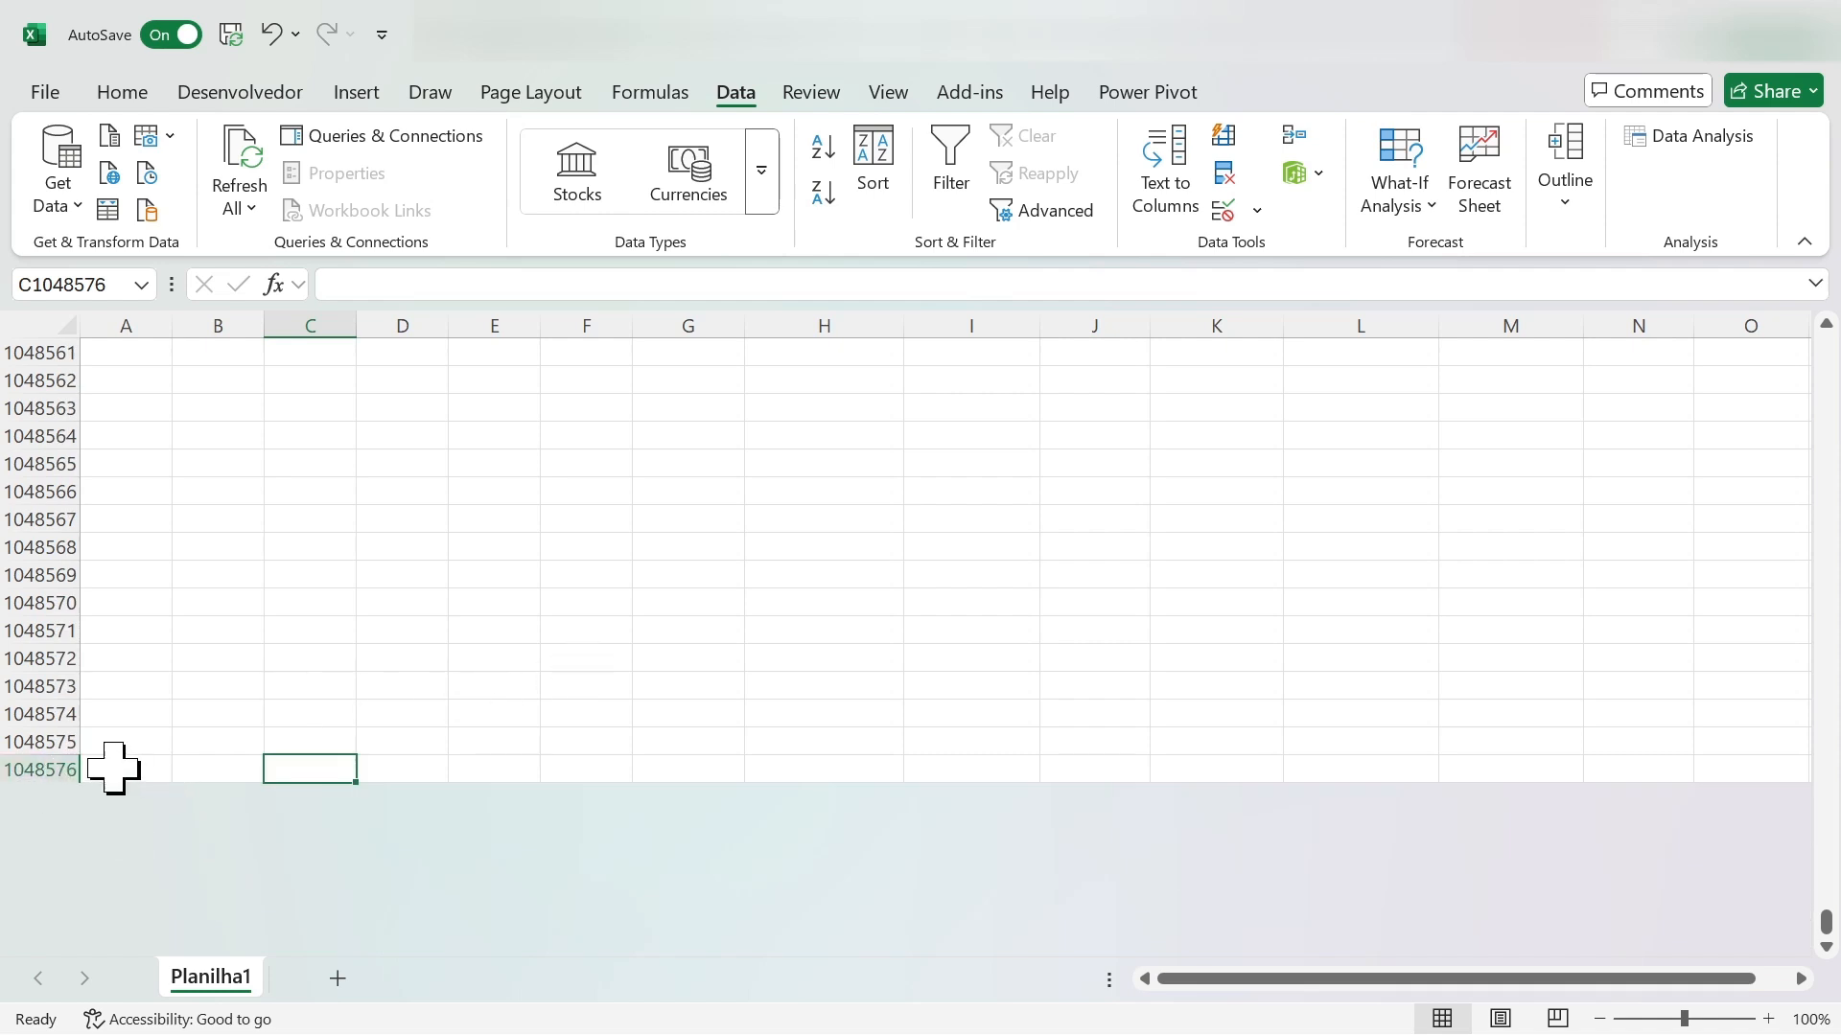
{"action": "left_click", "coordinate": [57, 769]}
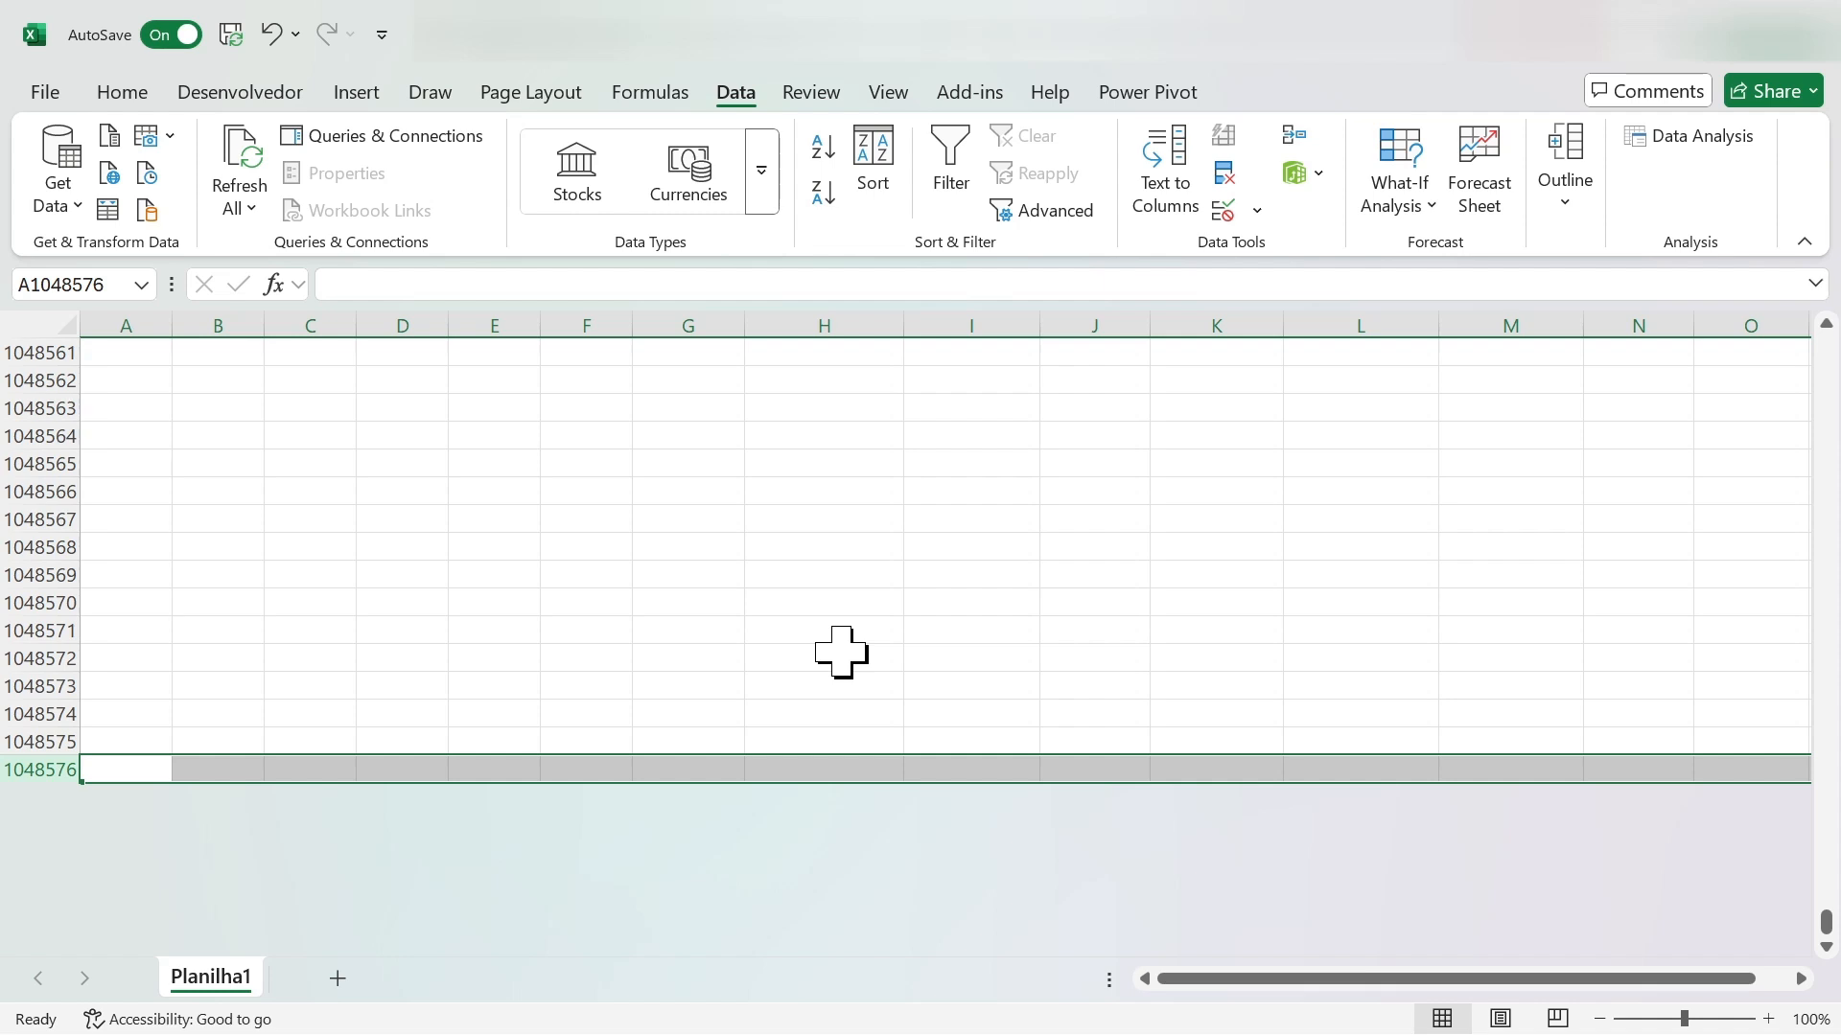
{"action": "key", "text": "ctrl+Up"}
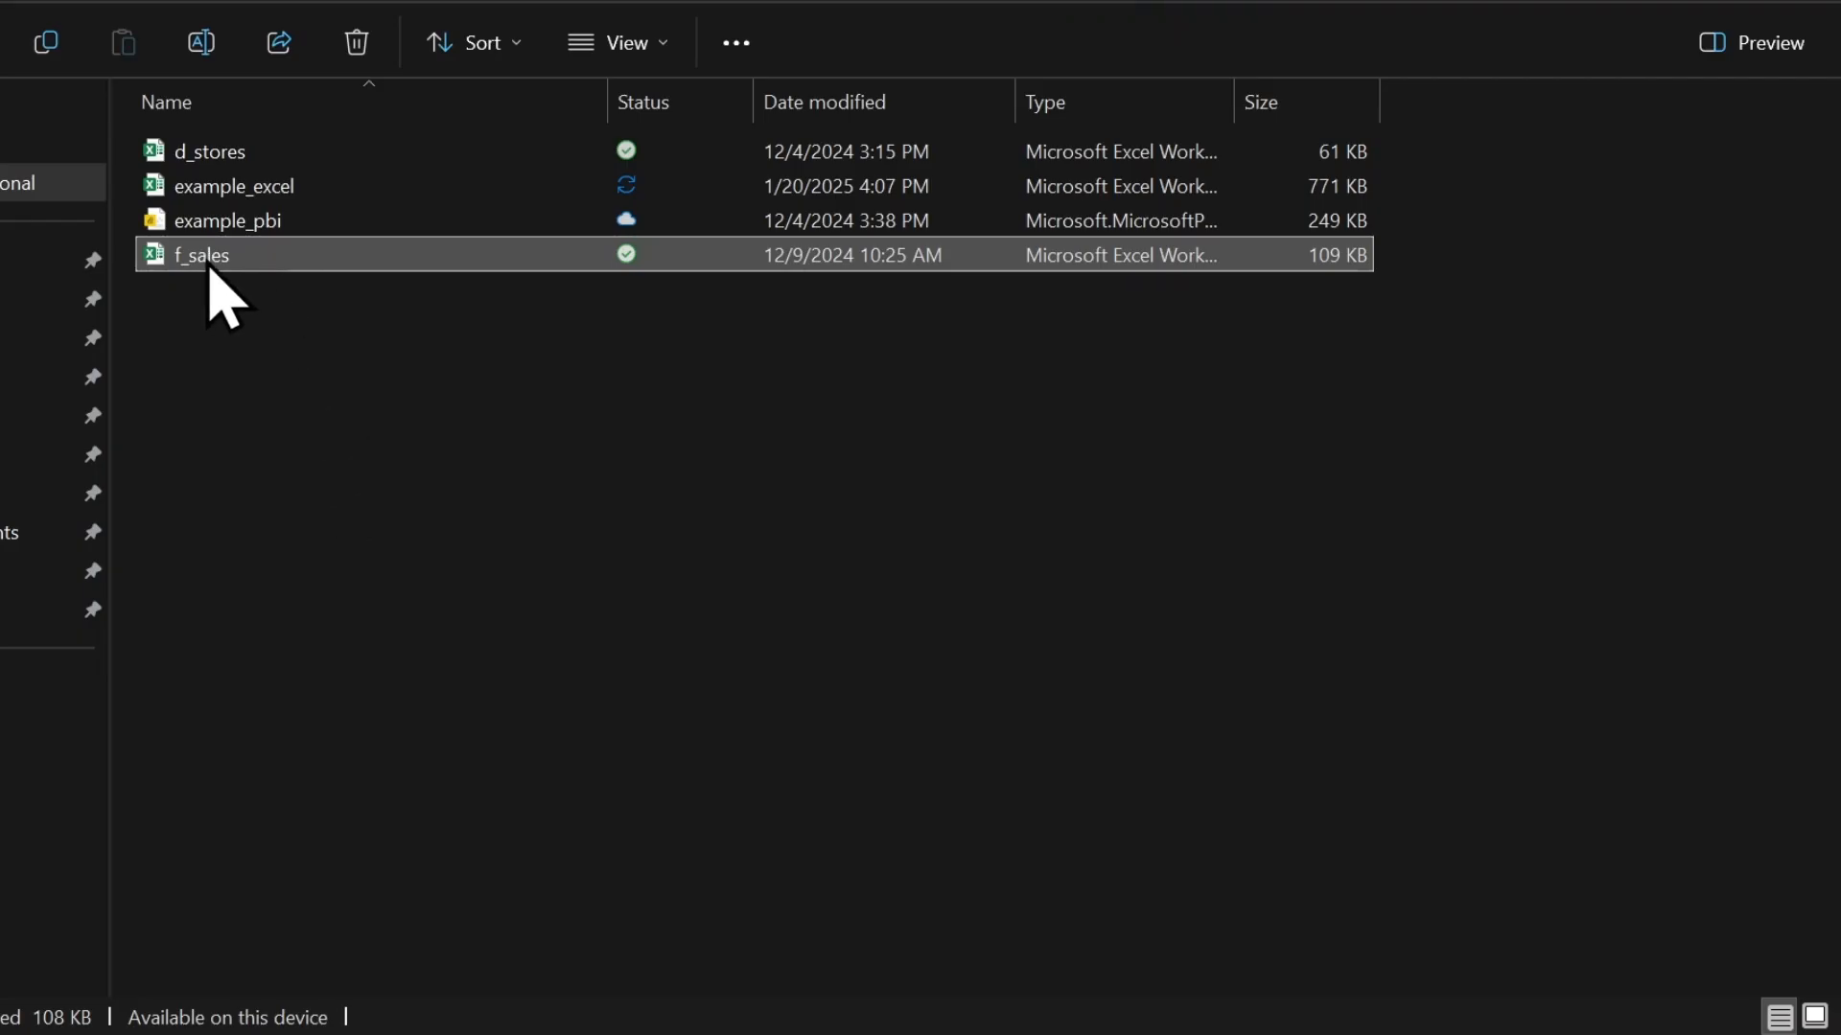
- Open the f_sales workbook and examine where its data ends, by row and by column
{"action": "double_click", "coordinate": [210, 266]}
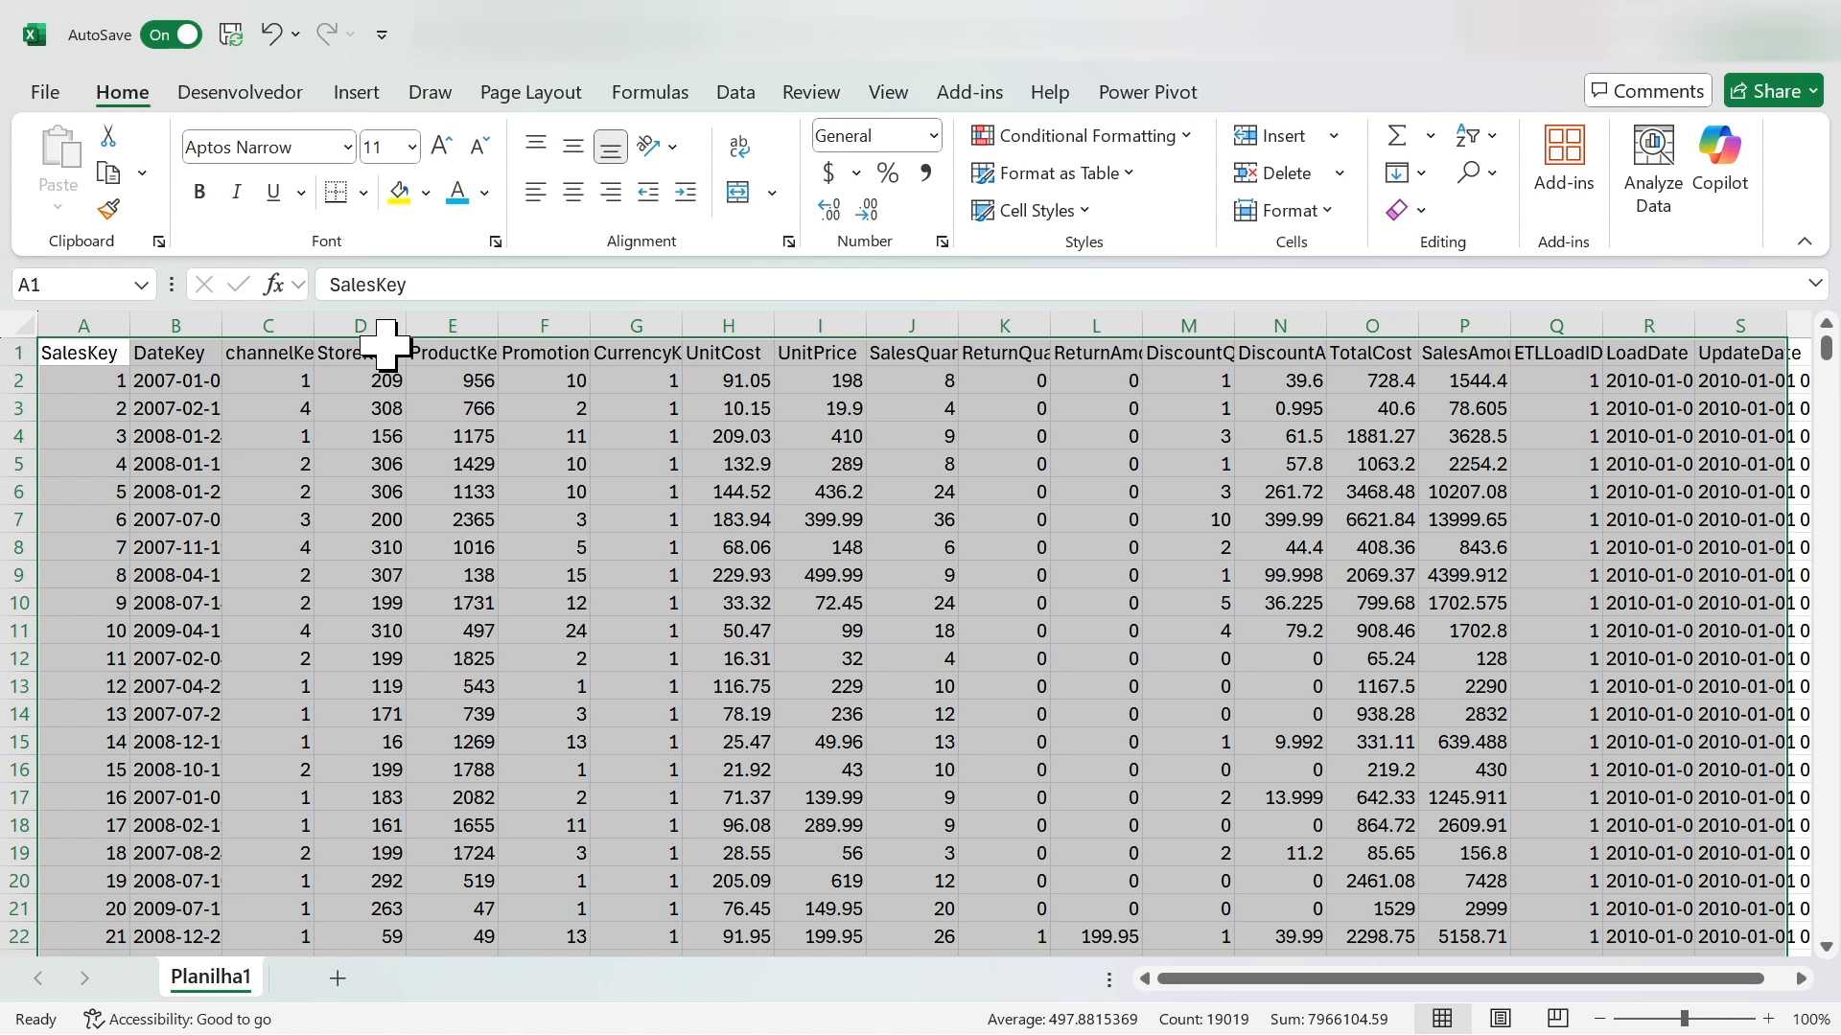
{"action": "left_click", "coordinate": [709, 604]}
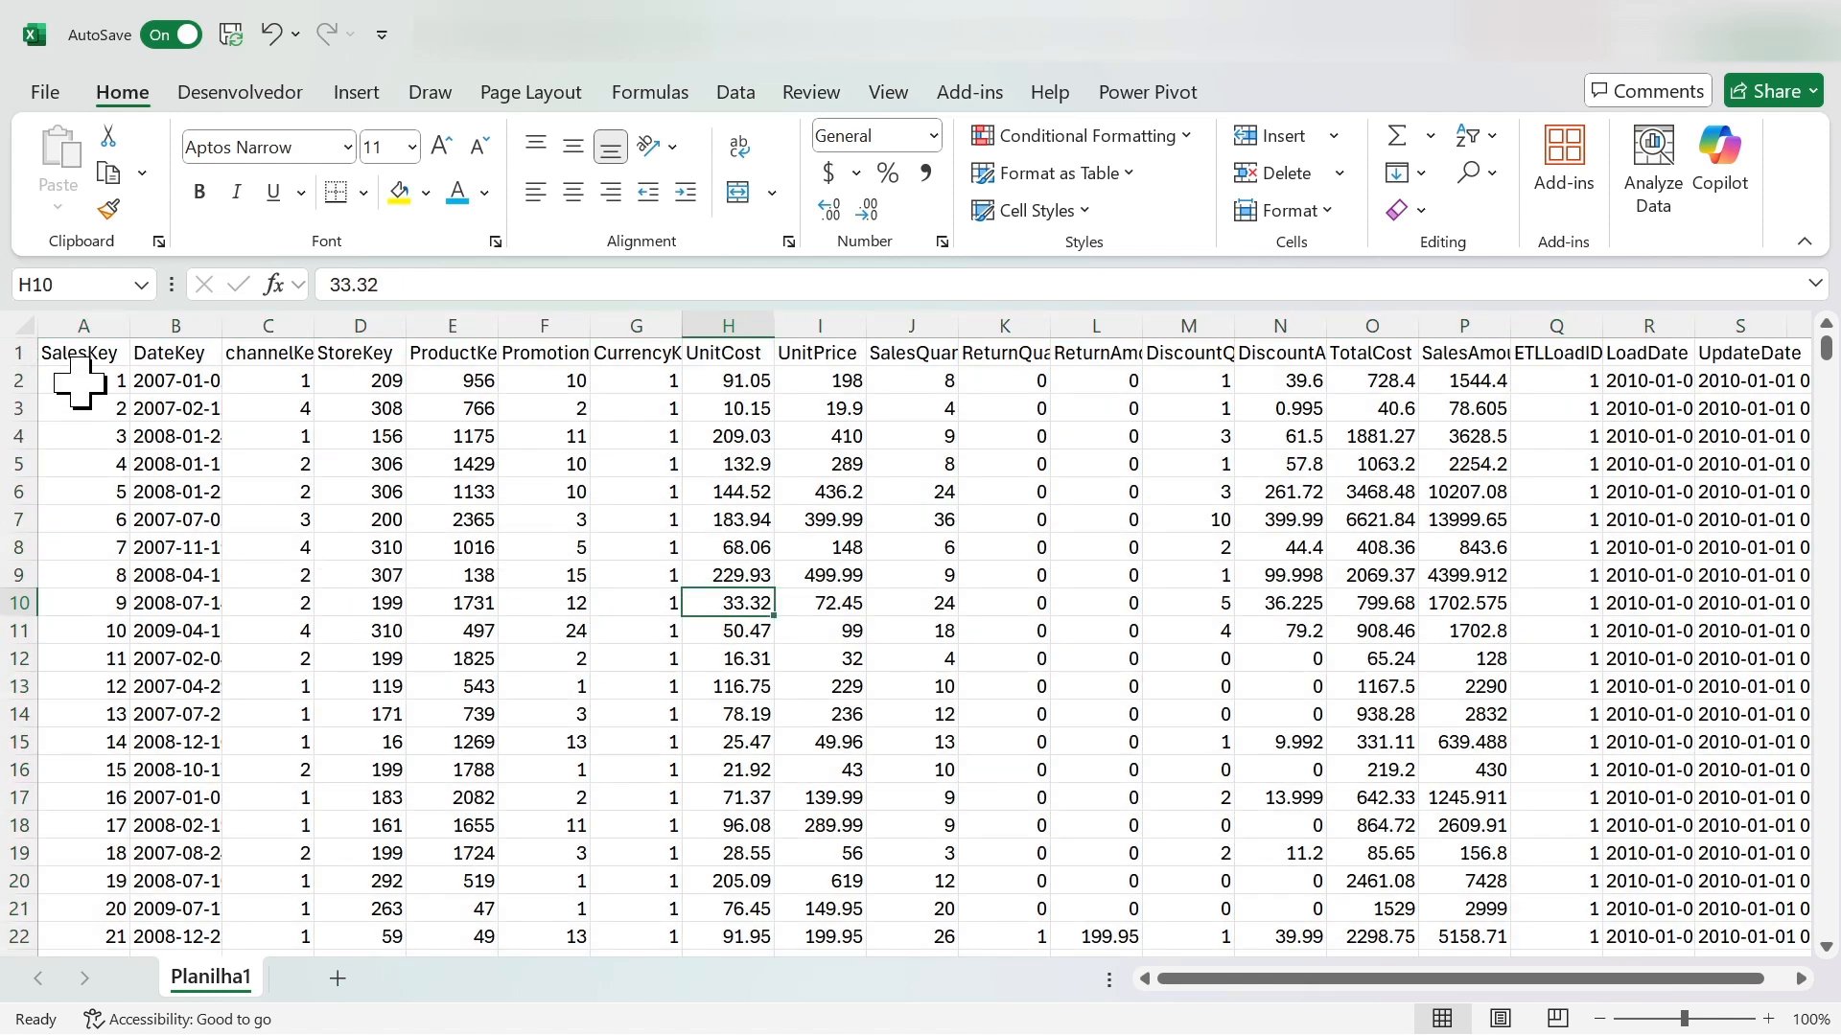
{"action": "left_click", "coordinate": [82, 352]}
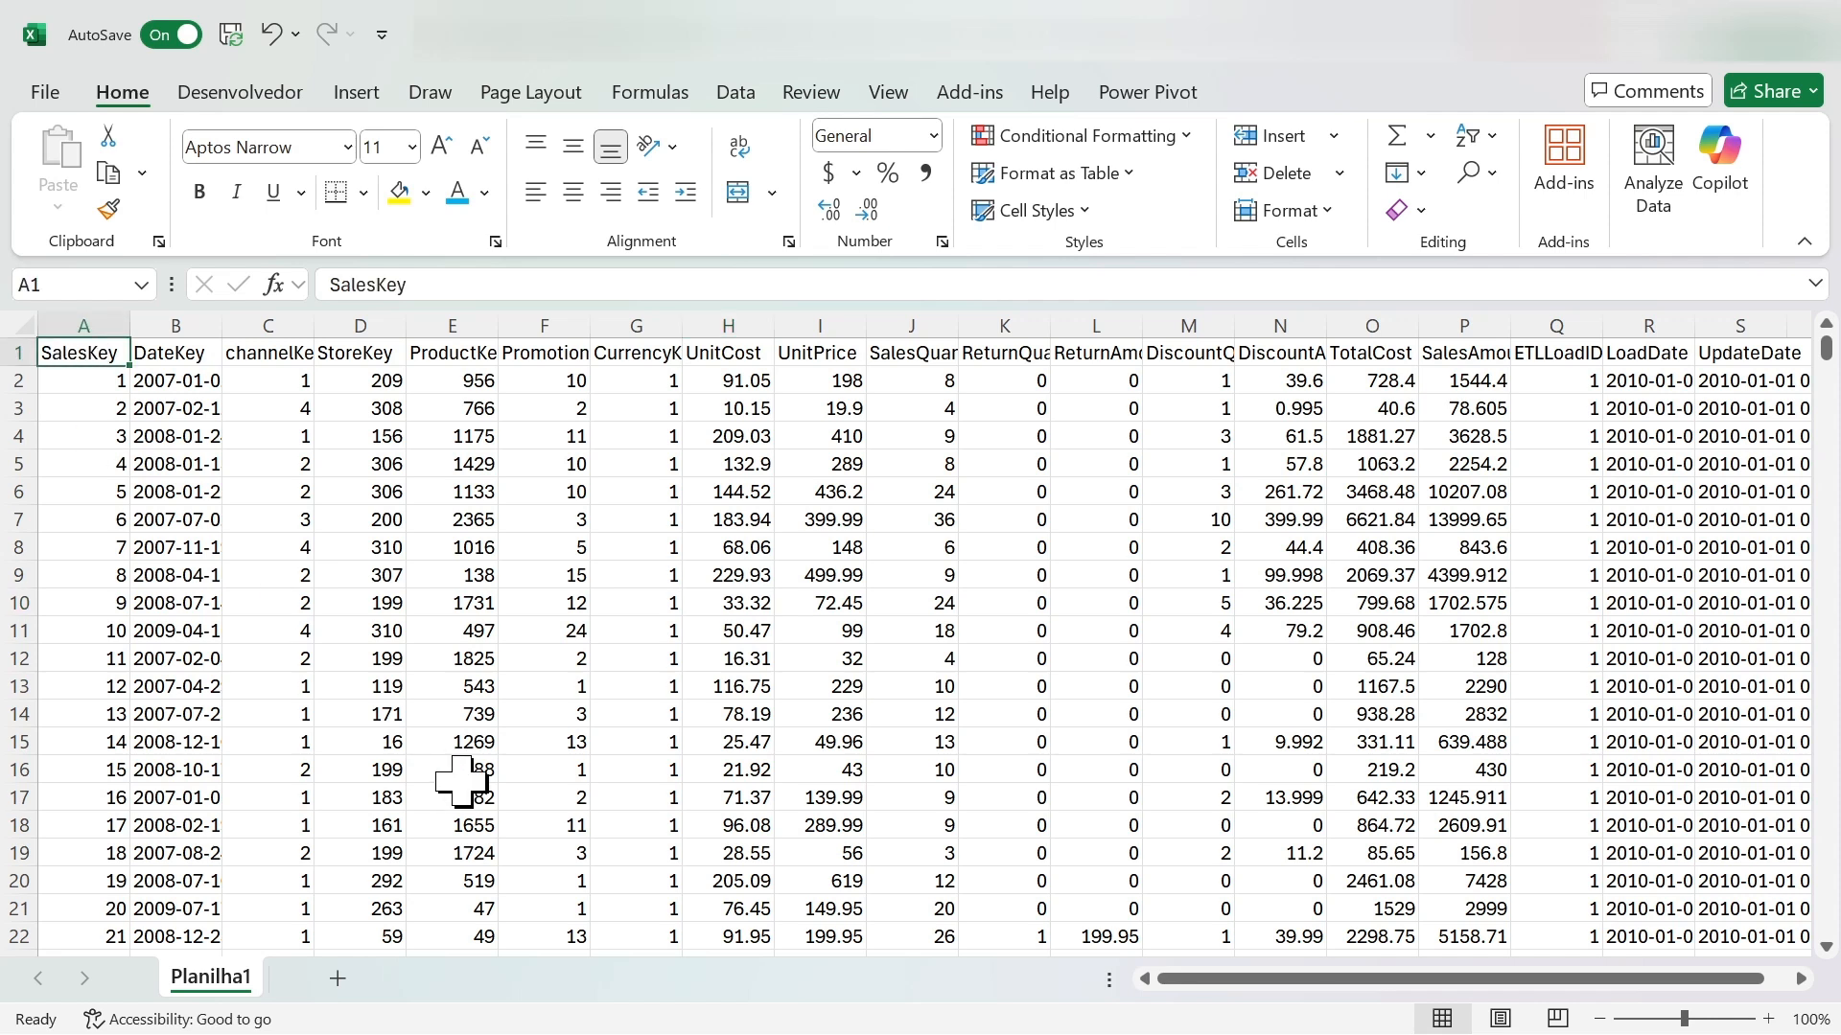
{"action": "key", "text": "ctrl+Down"}
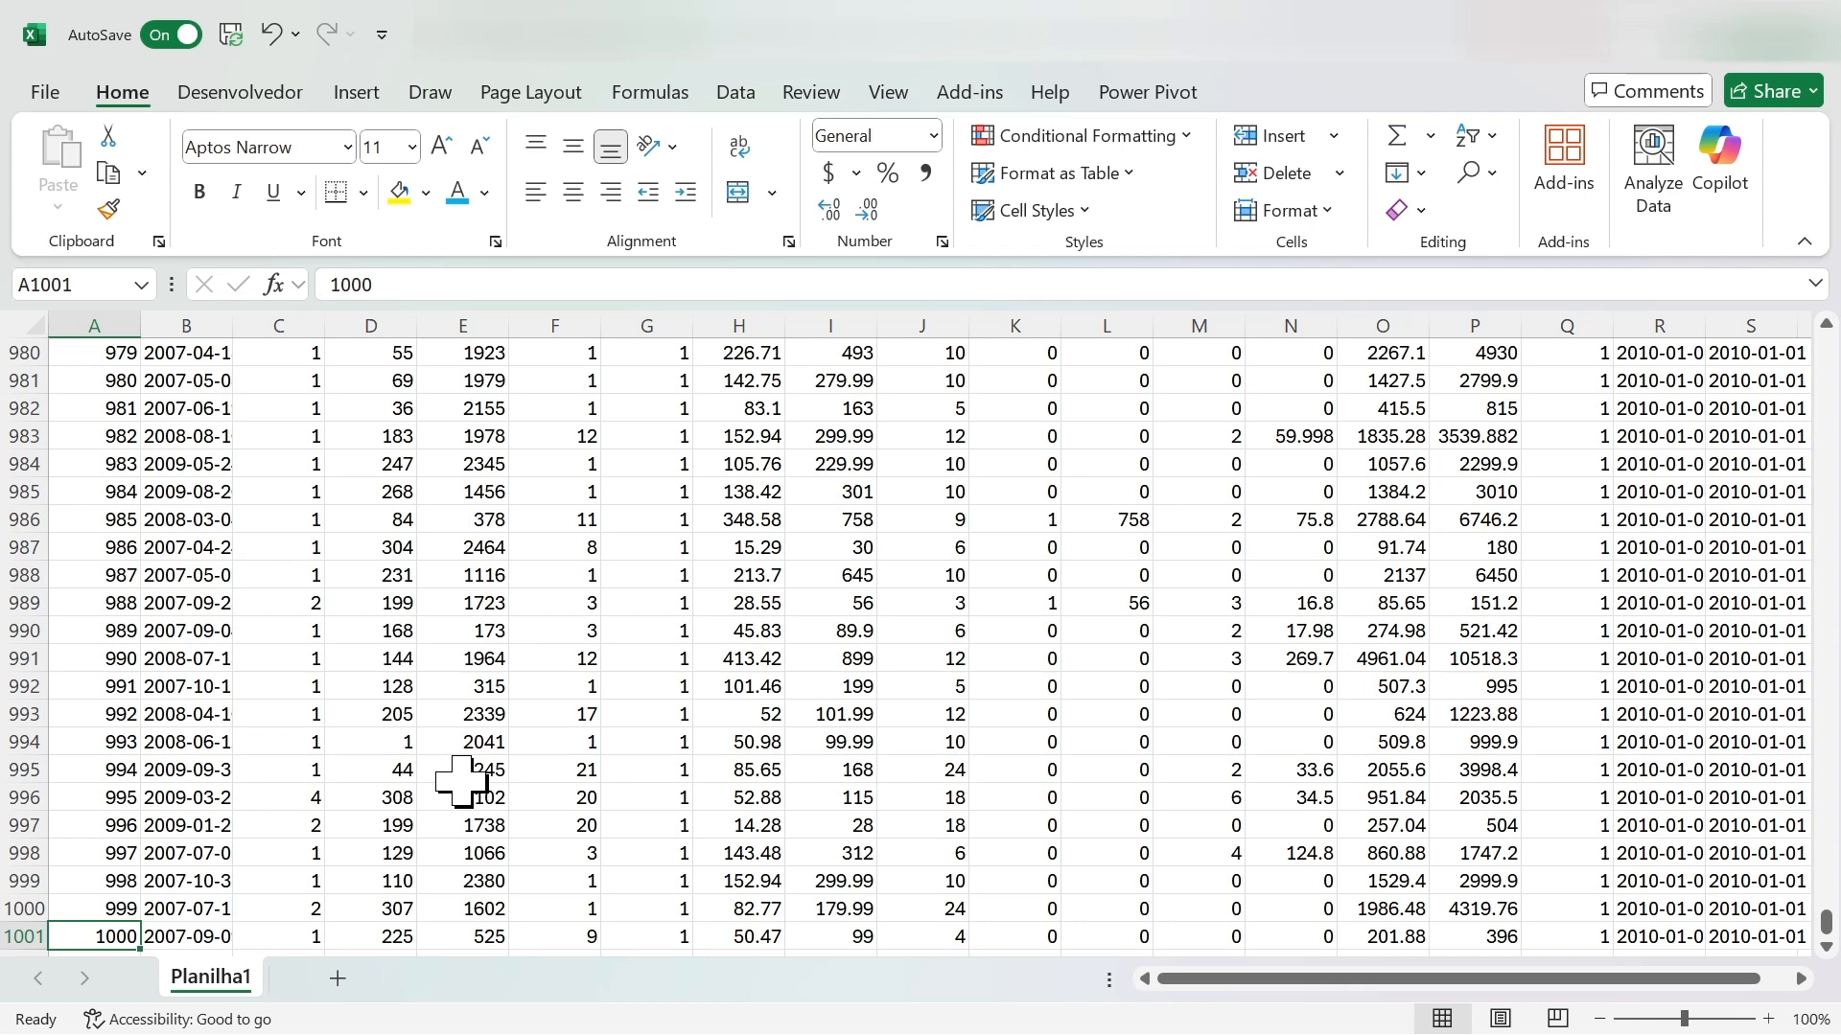
{"action": "key", "text": "Down"}
{"action": "key", "text": "Up"}
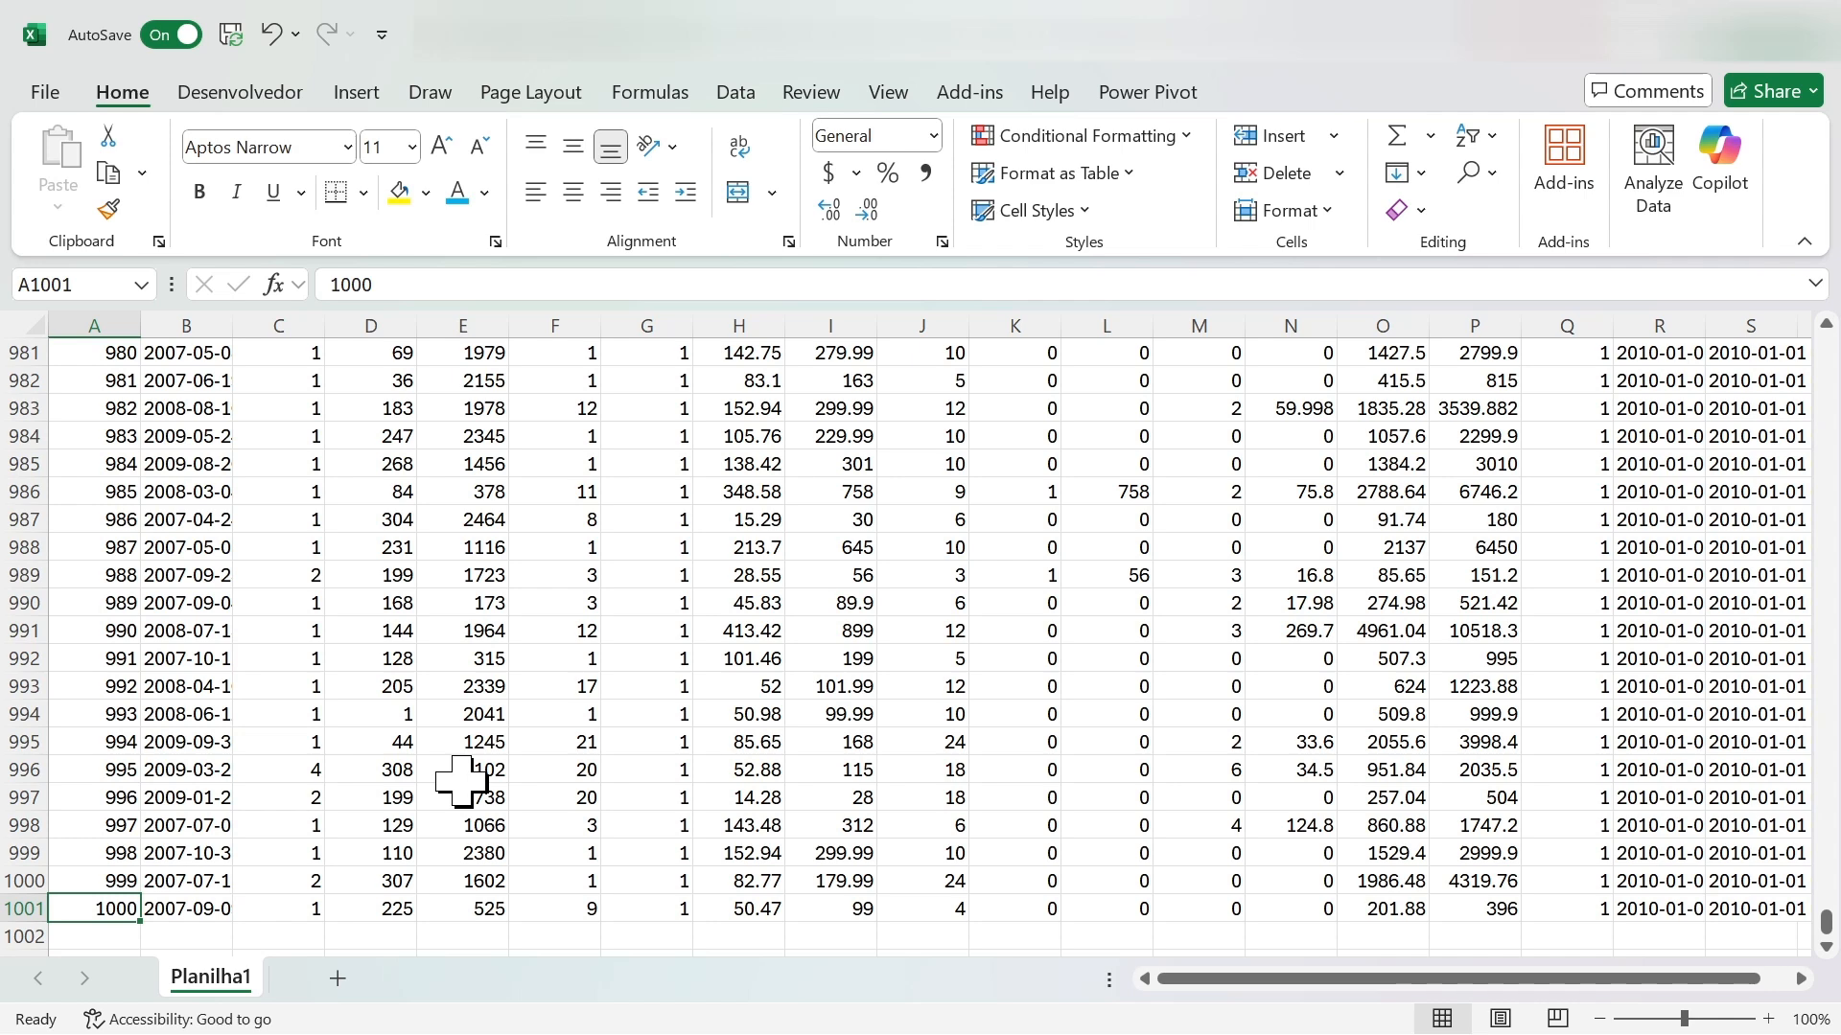
{"action": "key", "text": "ctrl+Right"}
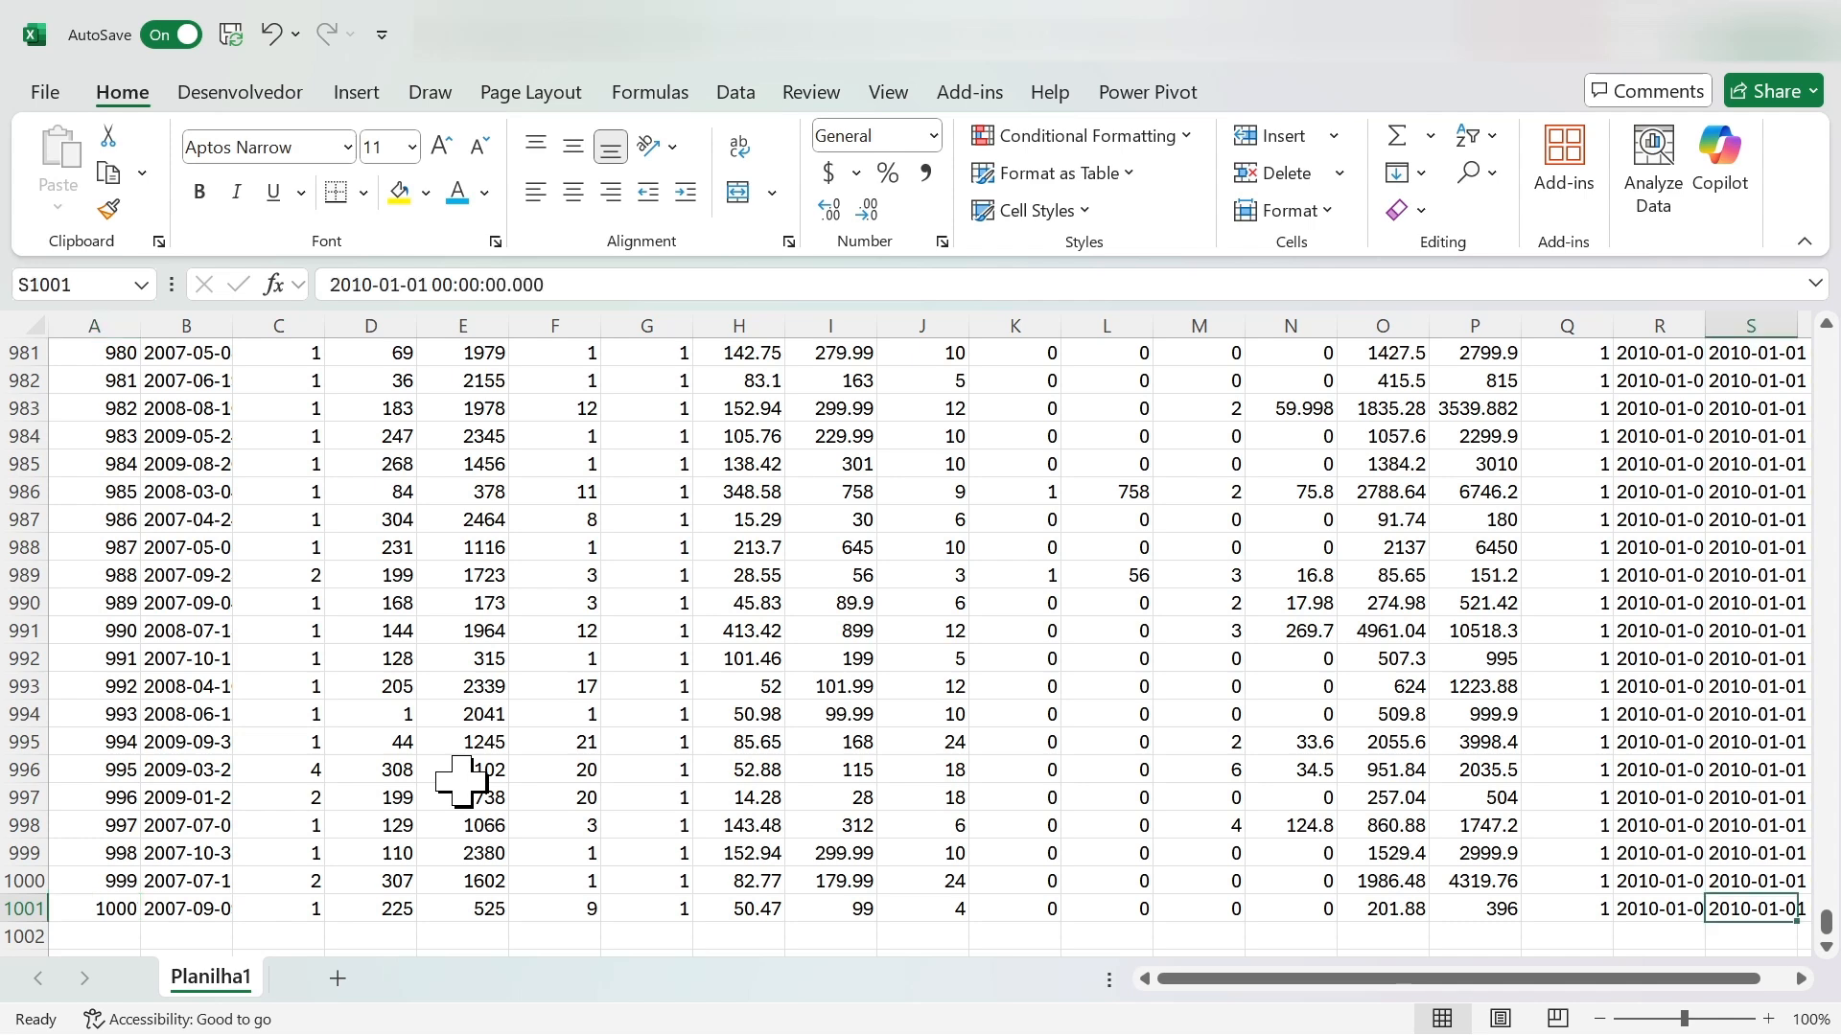
{"action": "key", "text": "Right"}
{"action": "key", "text": "Right"}
{"action": "key", "text": "Left"}
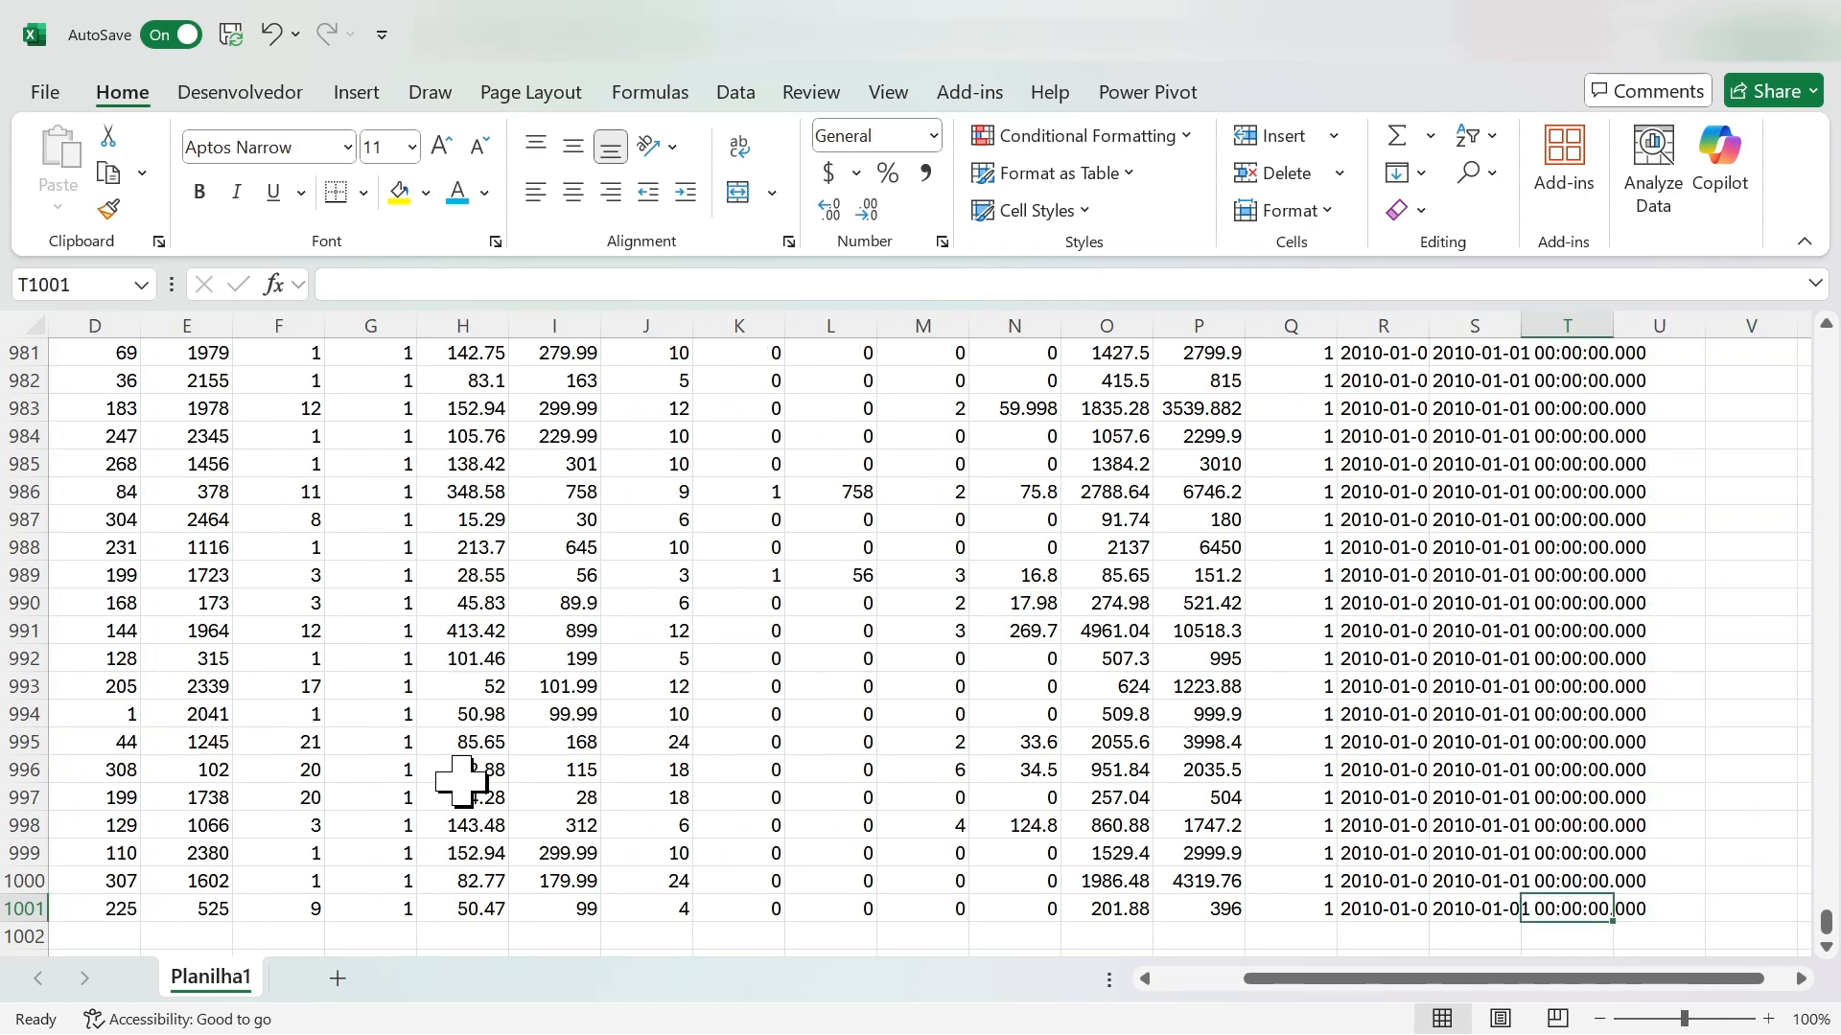
- Copy the entire f_sales data range and try to paste it at cell A1 of the blank Planilha1 worksheet
{"action": "key", "text": "ctrl+shift+Up"}
{"action": "key", "text": "shift+Left"}
{"action": "key", "text": "ctrl+shift+Left"}
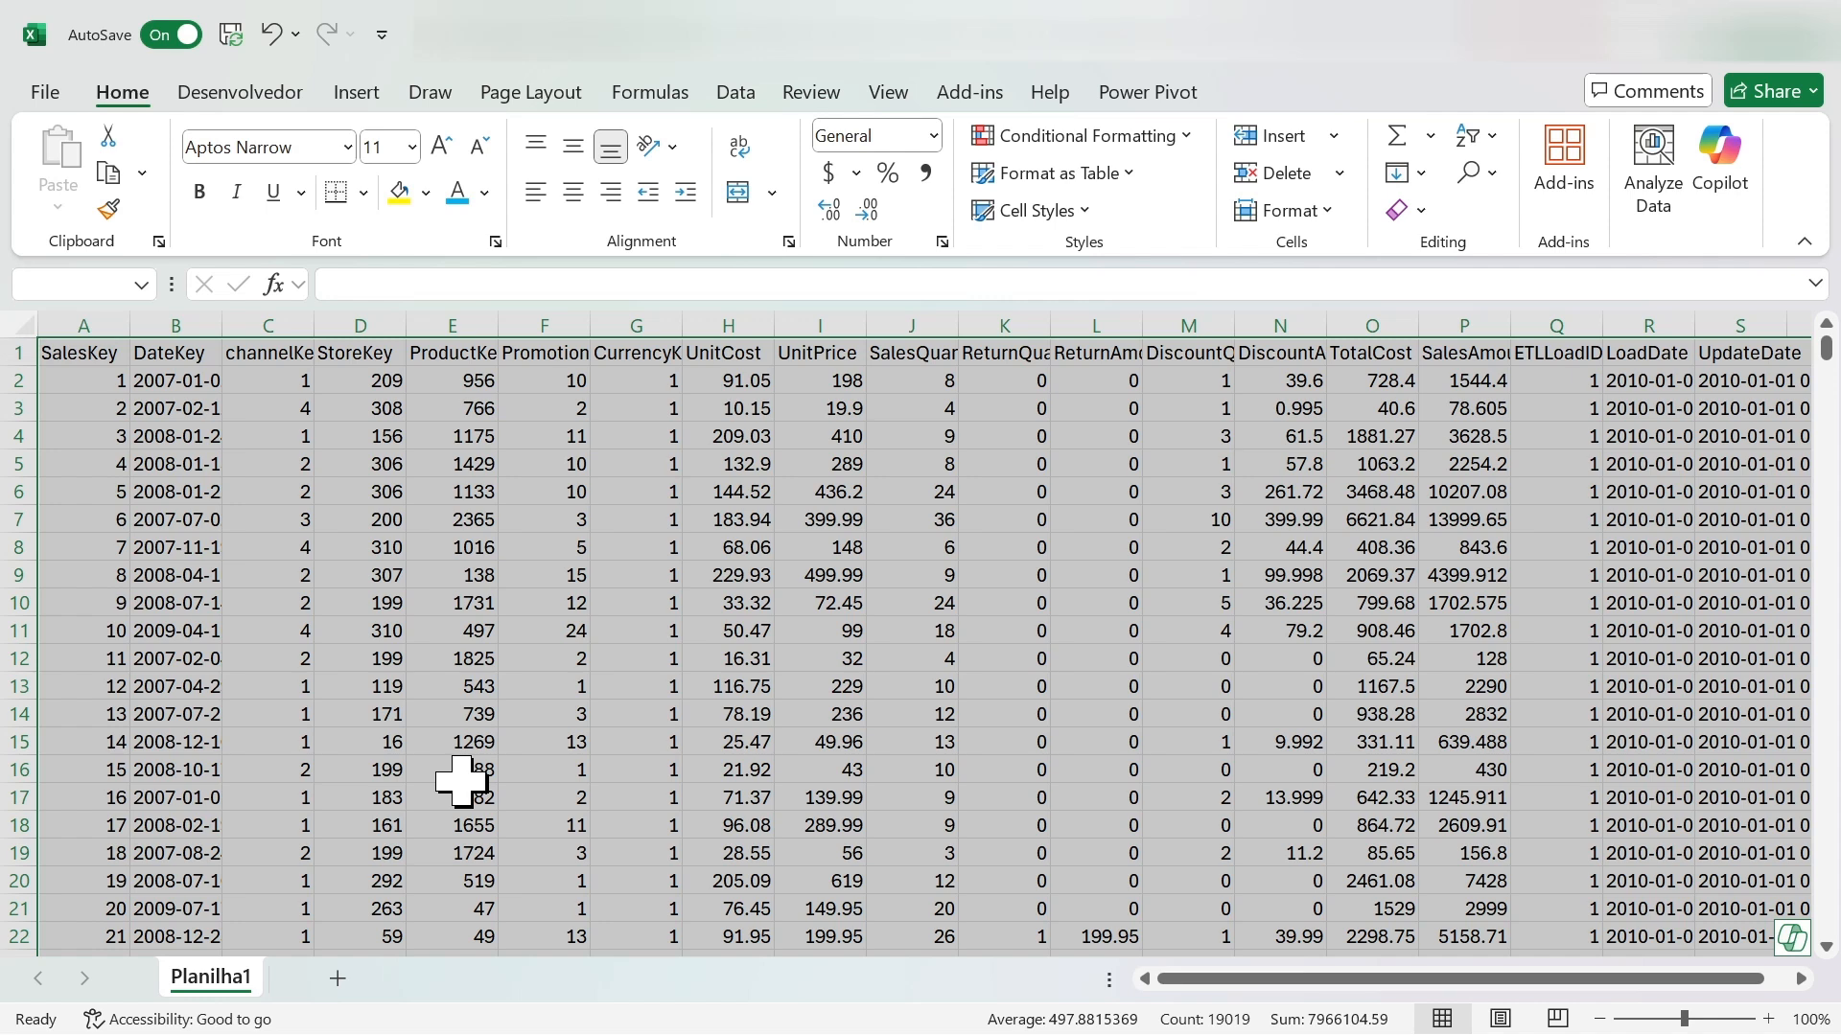
{"action": "key", "text": "ctrl+c"}
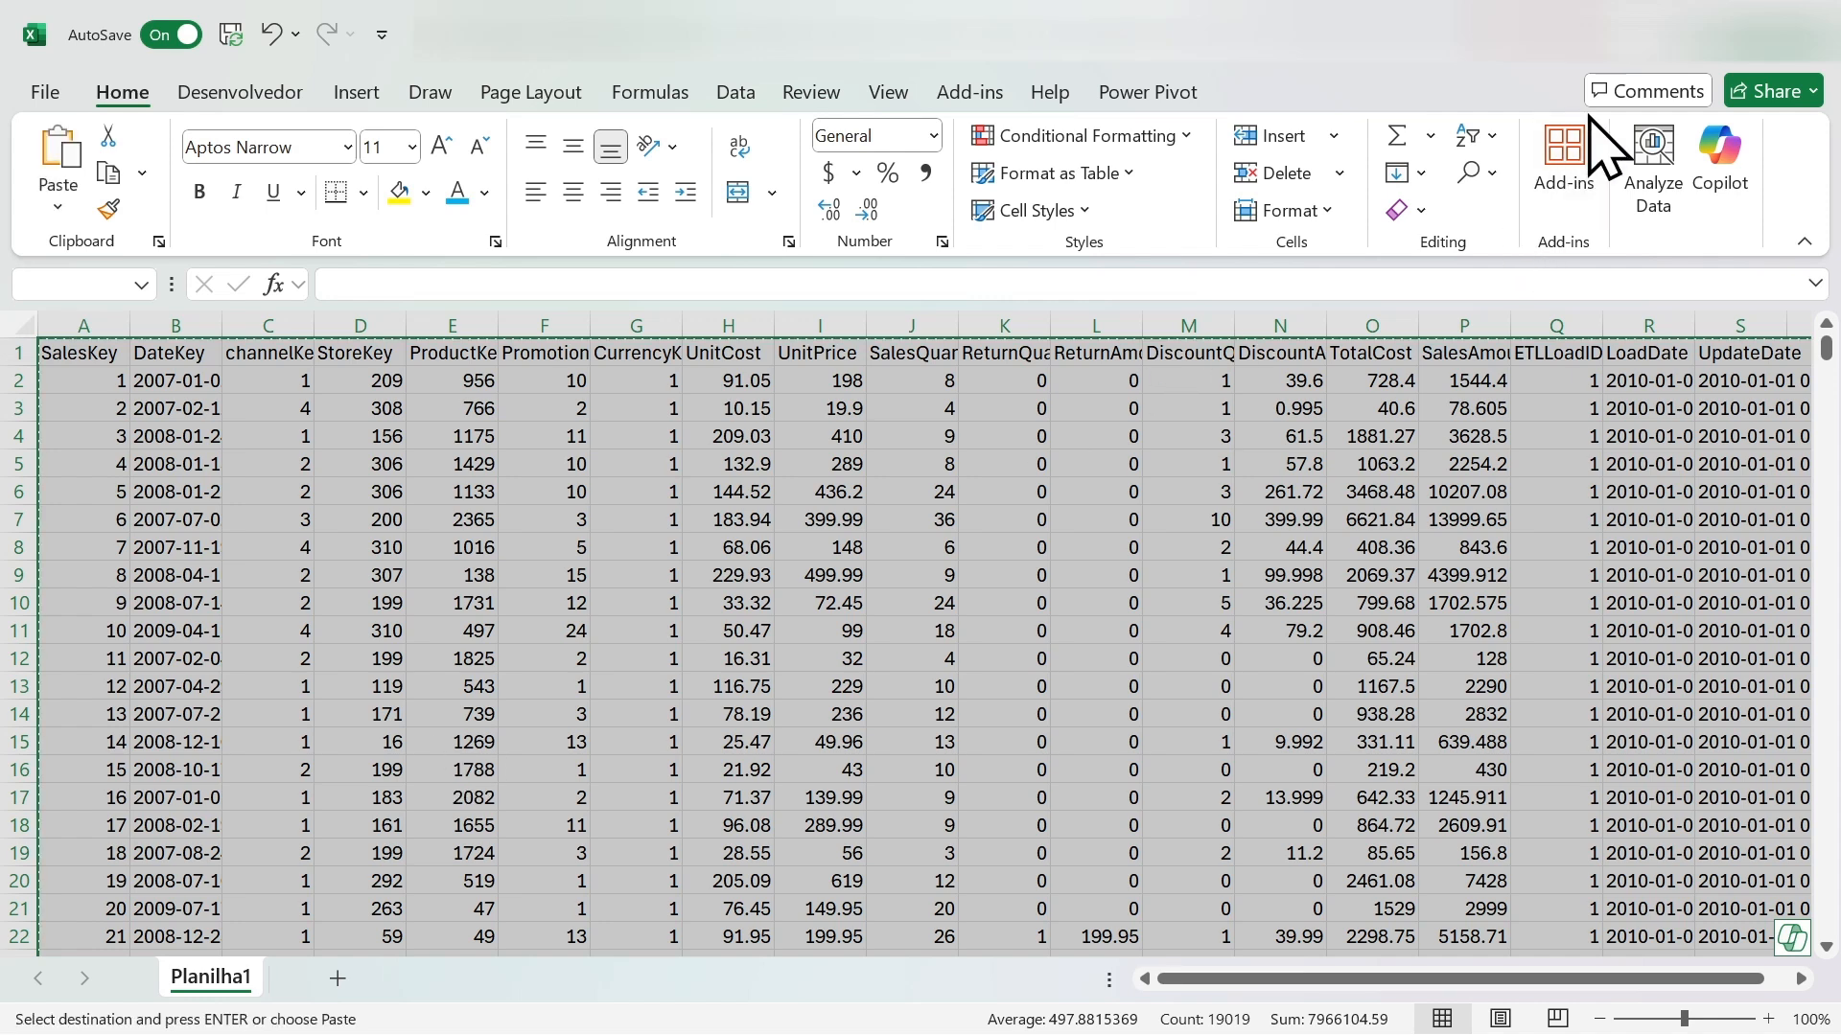
{"action": "left_click", "coordinate": [1664, 60]}
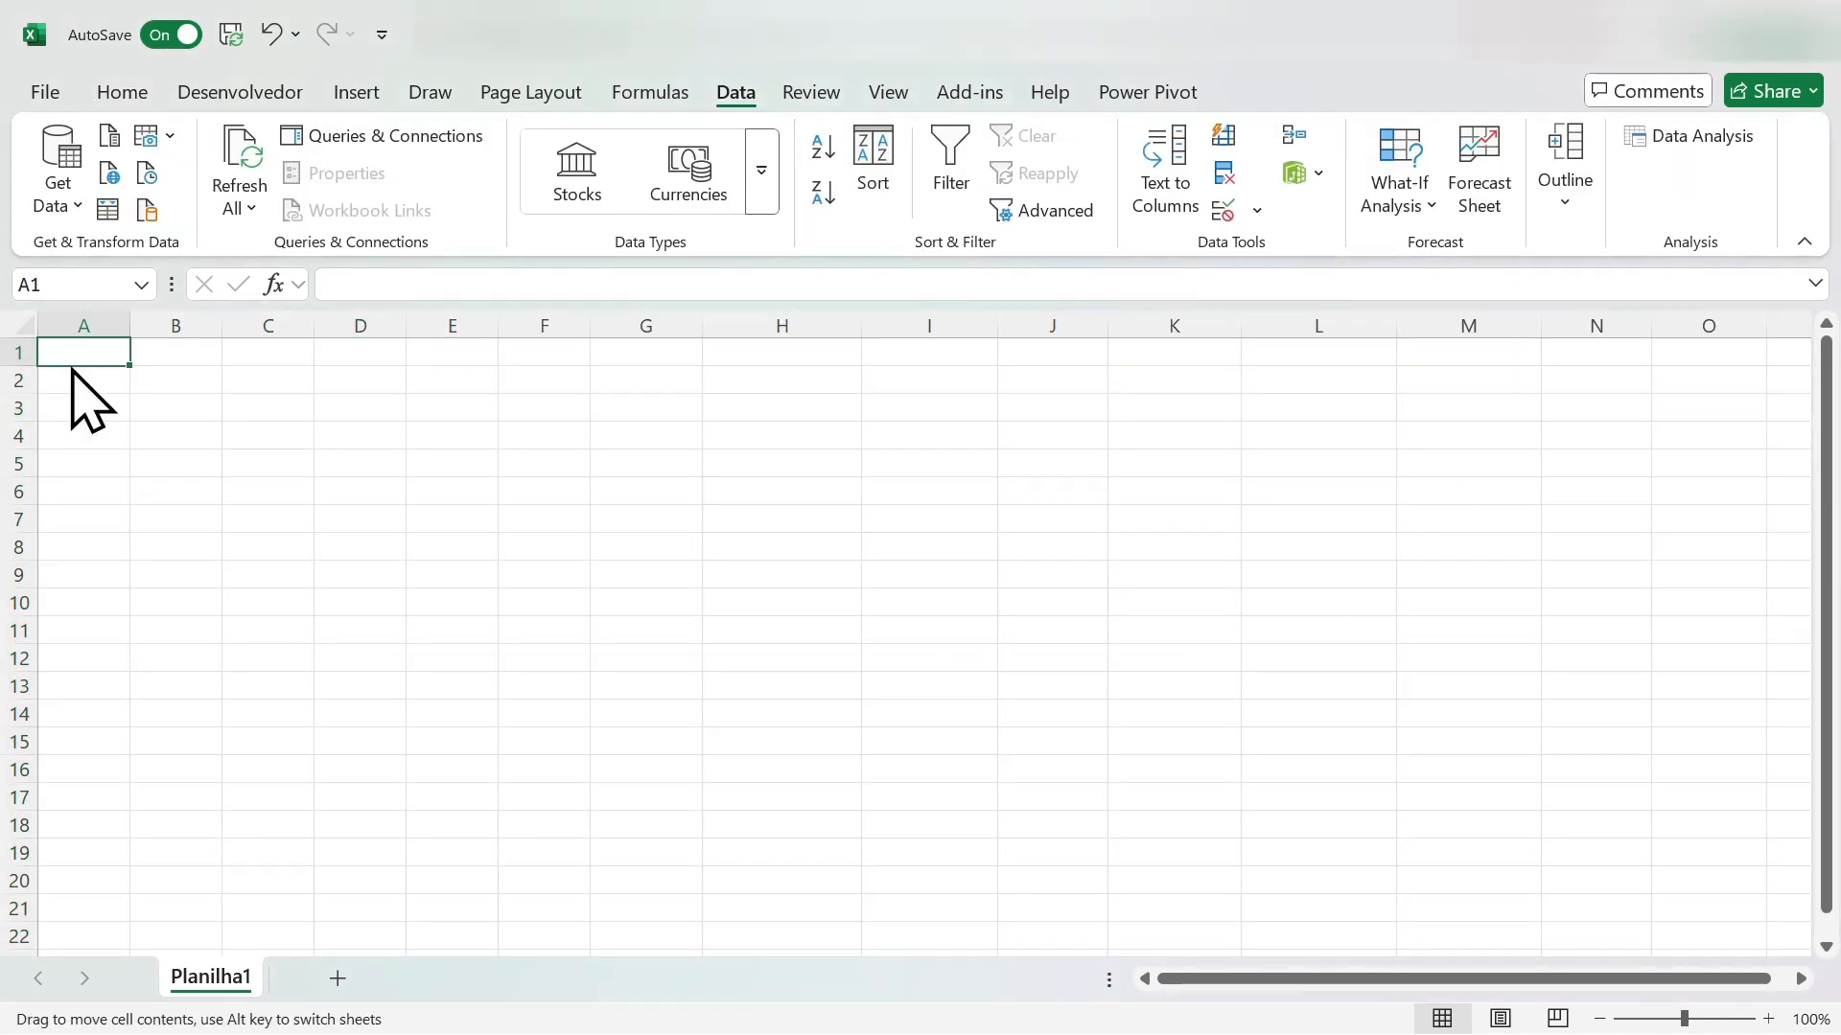
{"action": "key", "text": "ctrl+v"}
{"action": "left_click", "coordinate": [350, 489]}
{"action": "scroll", "coordinate": [374, 534], "scroll_direction": "down", "scroll_amount": 5}
{"action": "scroll", "coordinate": [369, 545], "scroll_direction": "up", "scroll_amount": 5}
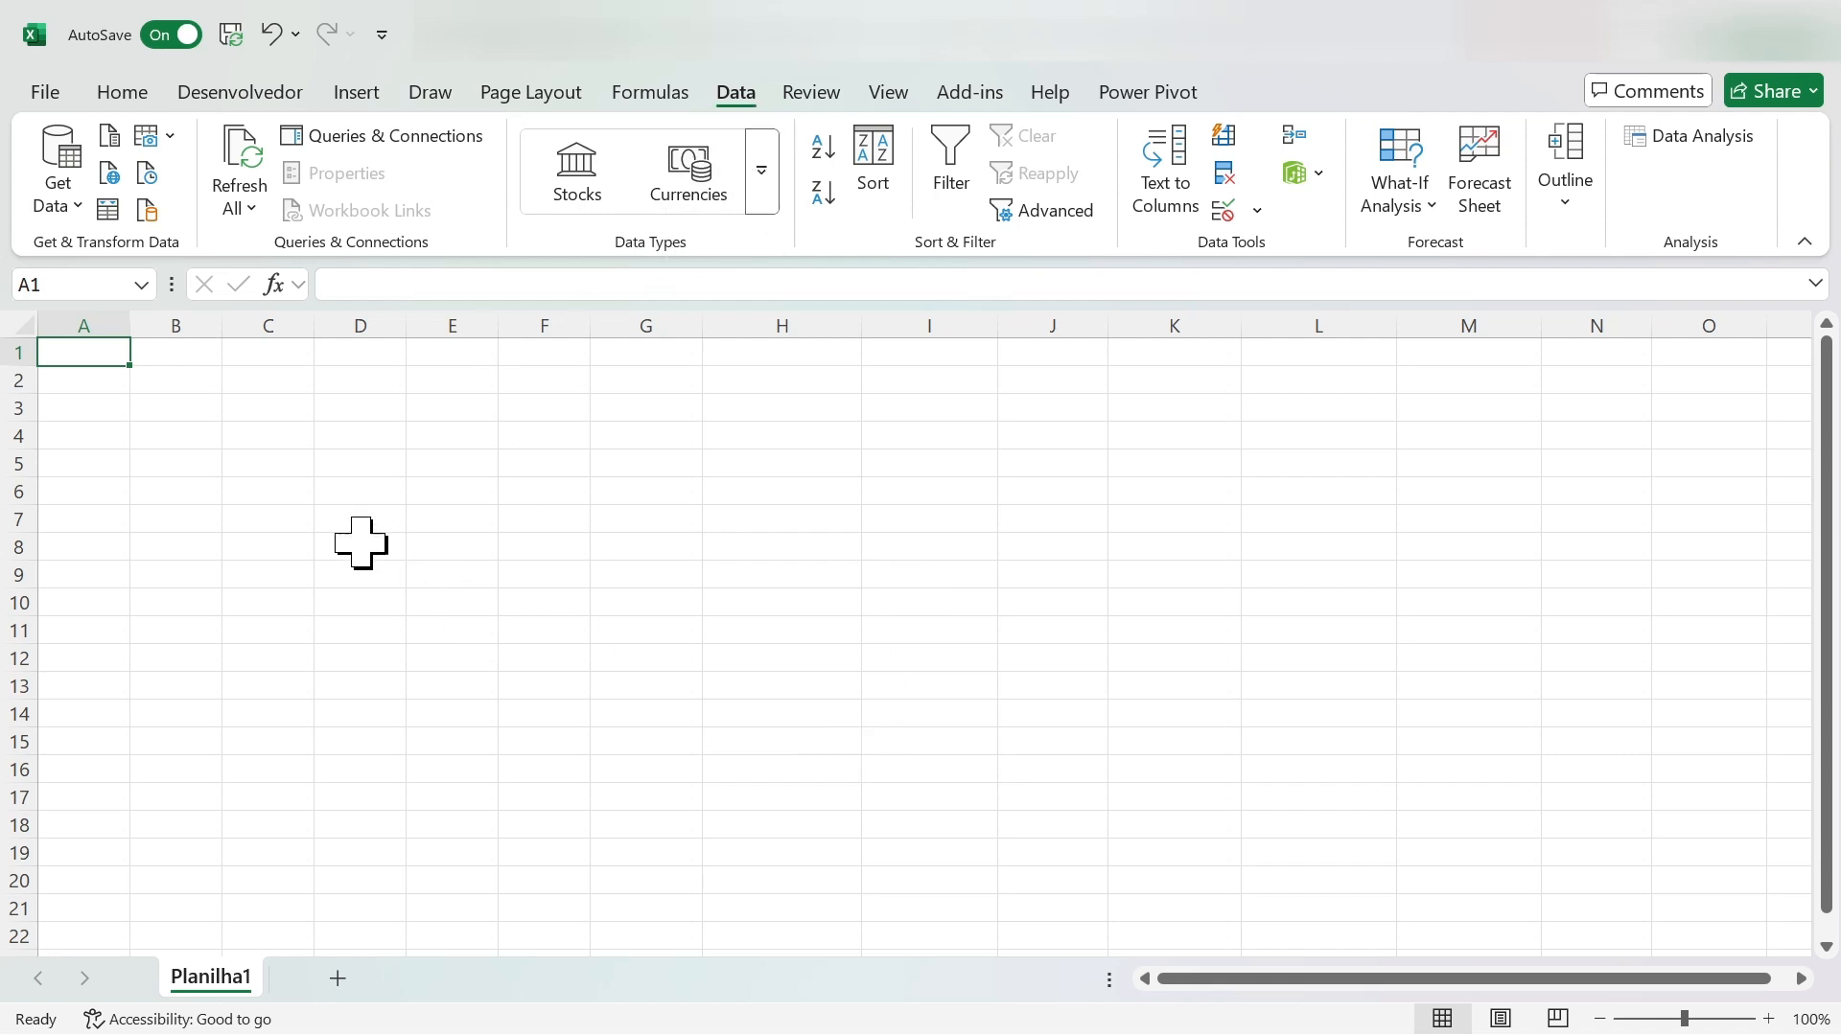
- Display the workbook's queries and connections beside the empty worksheet
{"action": "left_click", "coordinate": [278, 494]}
{"action": "scroll", "coordinate": [308, 563], "scroll_direction": "down", "scroll_amount": 7}
{"action": "scroll", "coordinate": [316, 561], "scroll_direction": "up", "scroll_amount": 4}
{"action": "scroll", "coordinate": [316, 561], "scroll_direction": "up", "scroll_amount": 3}
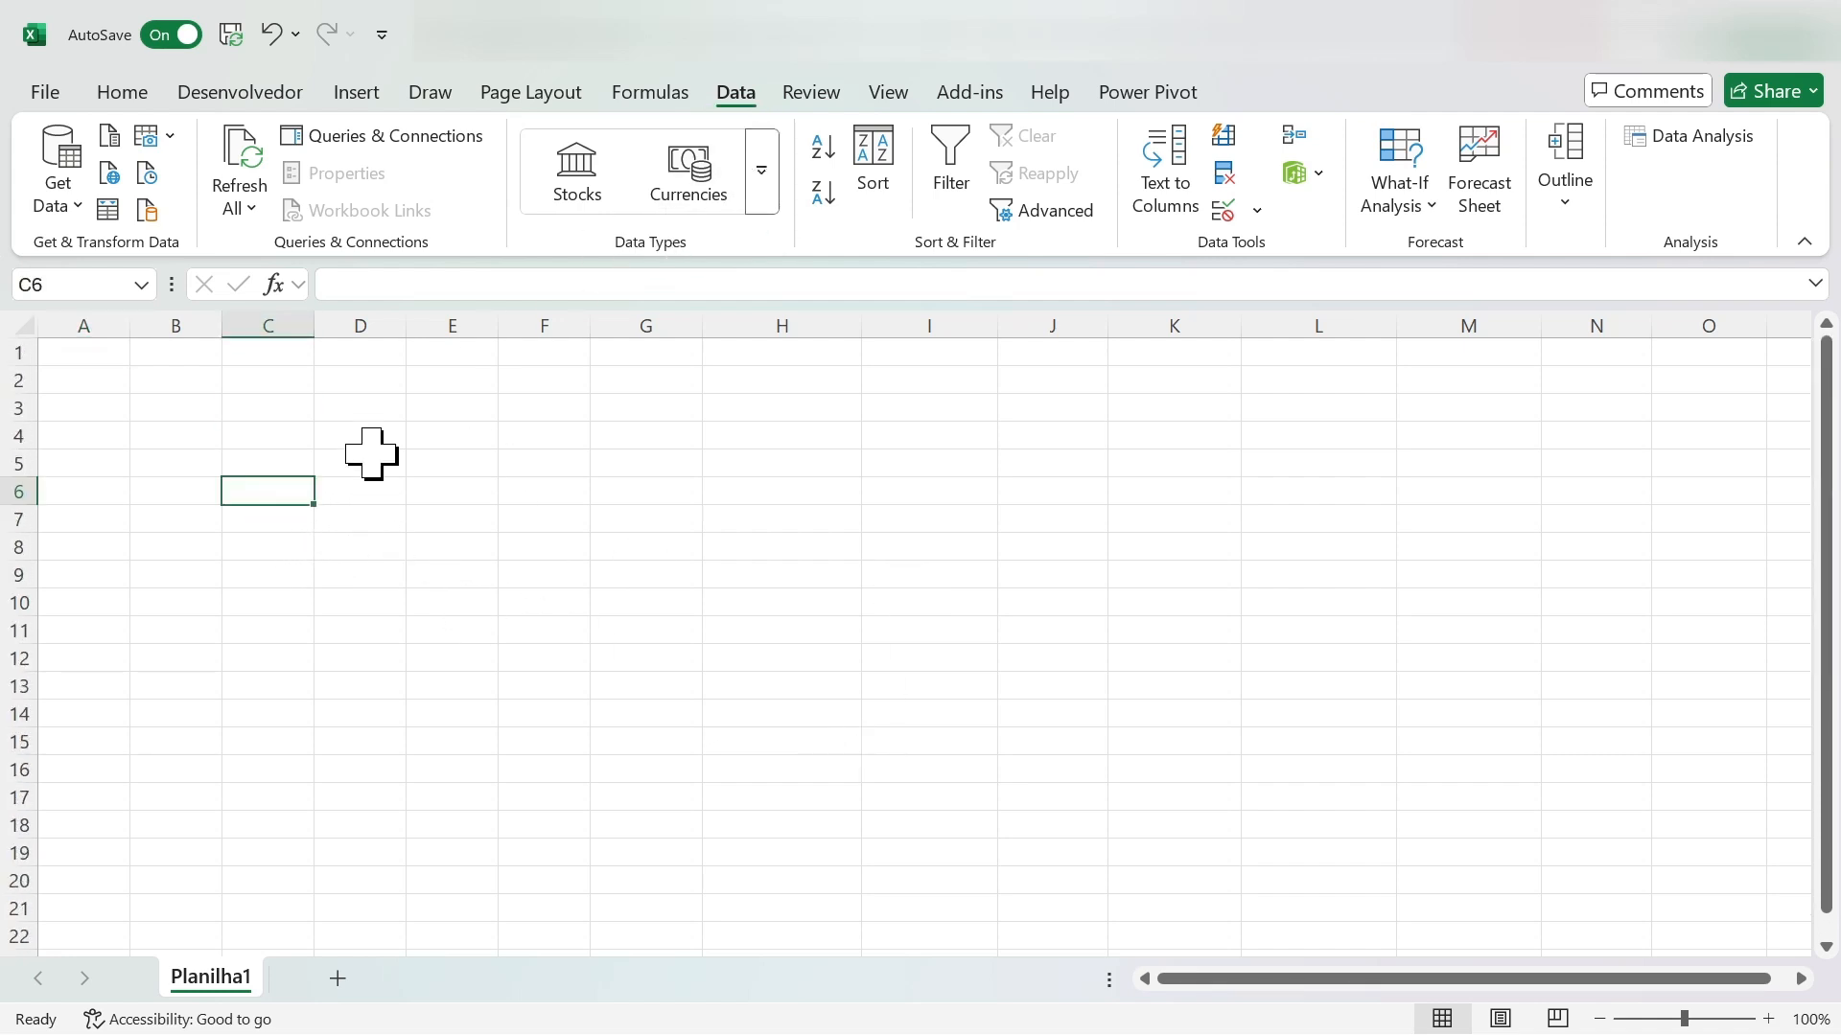
{"action": "left_click", "coordinate": [413, 143]}
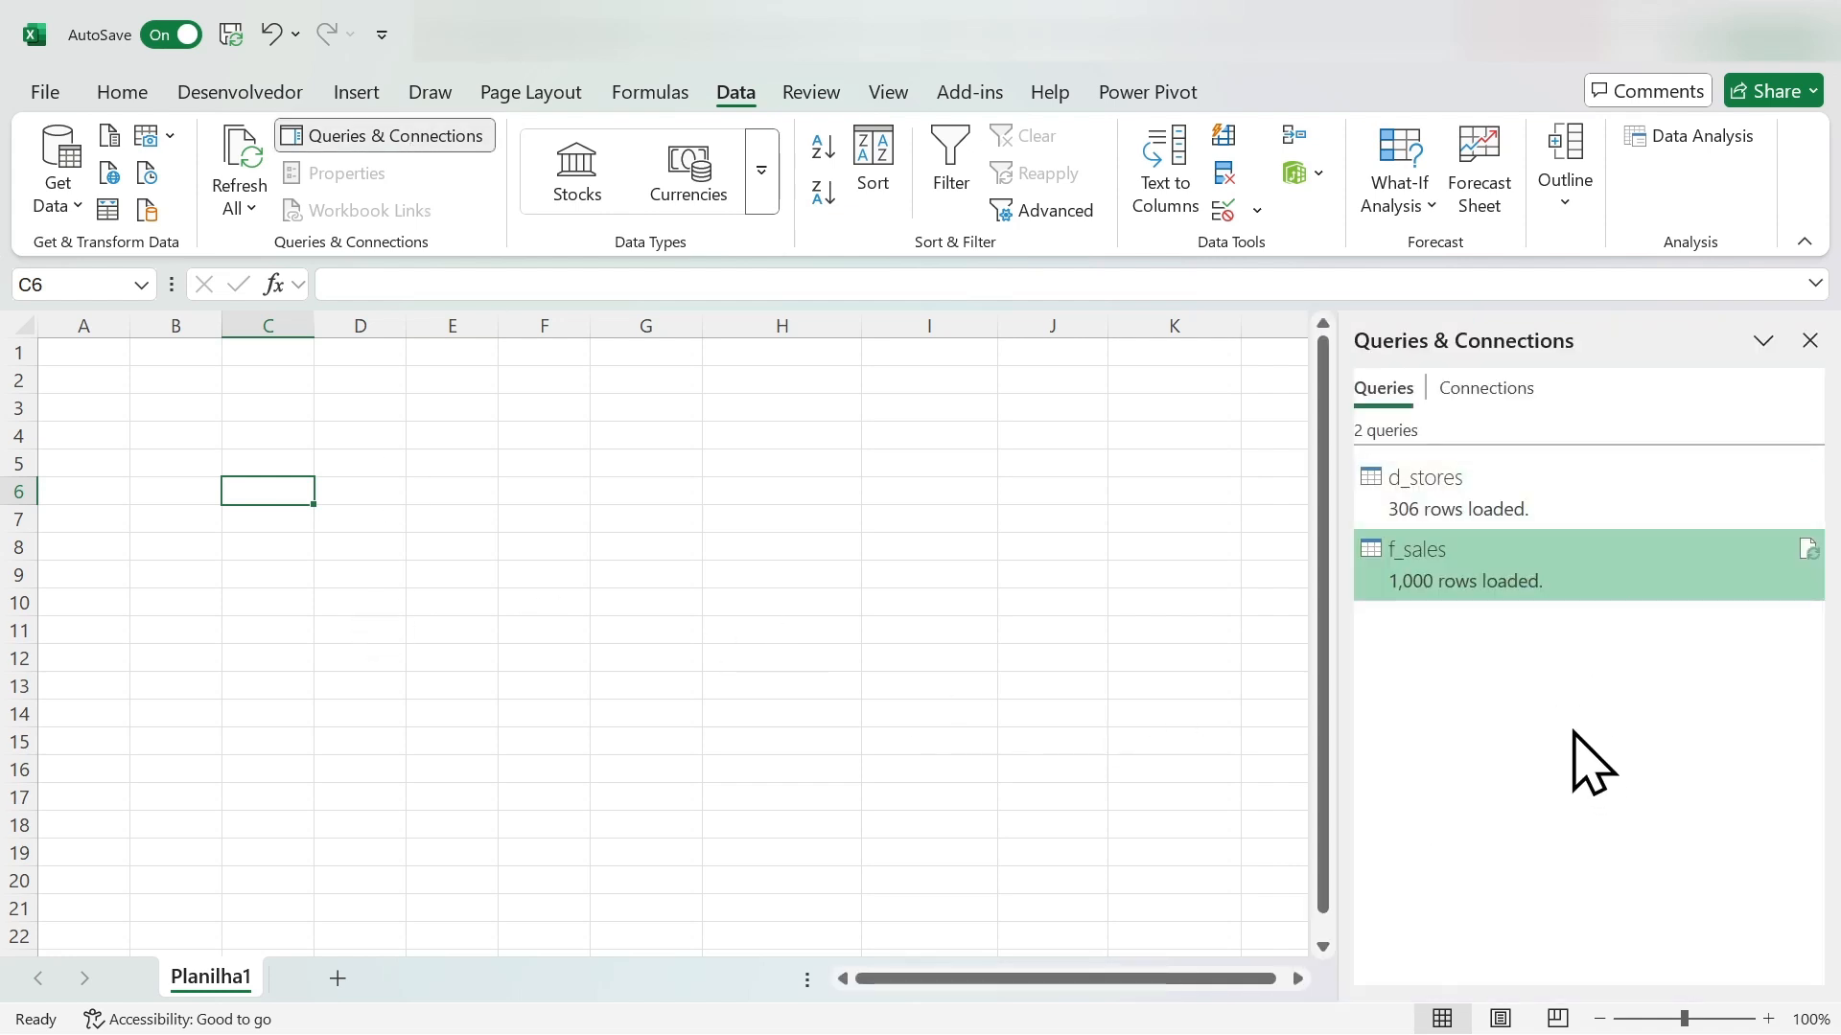
- Examine the rows and columns of the f_sales query in the Power Query Editor, and close the editor
{"action": "double_click", "coordinate": [1462, 569]}
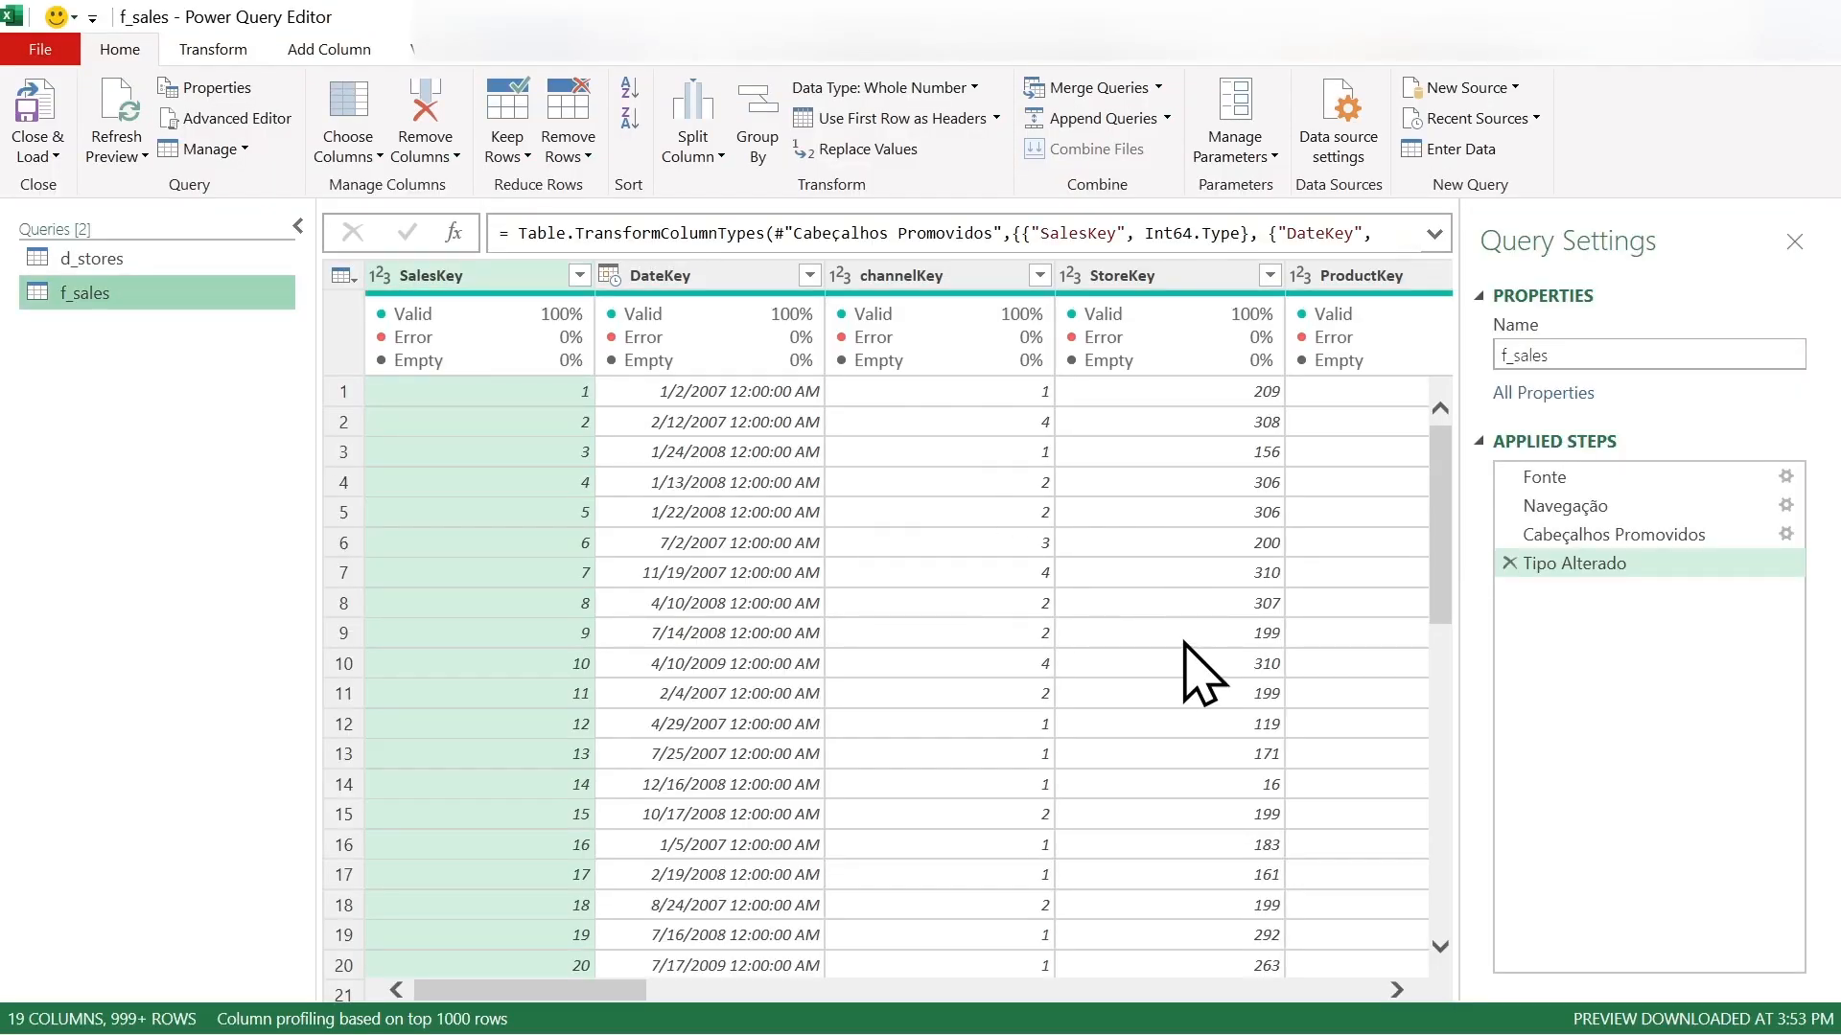
{"action": "scroll", "coordinate": [1168, 676], "scroll_direction": "down", "scroll_amount": 10}
{"action": "scroll", "coordinate": [1170, 690], "scroll_direction": "down", "scroll_amount": 20}
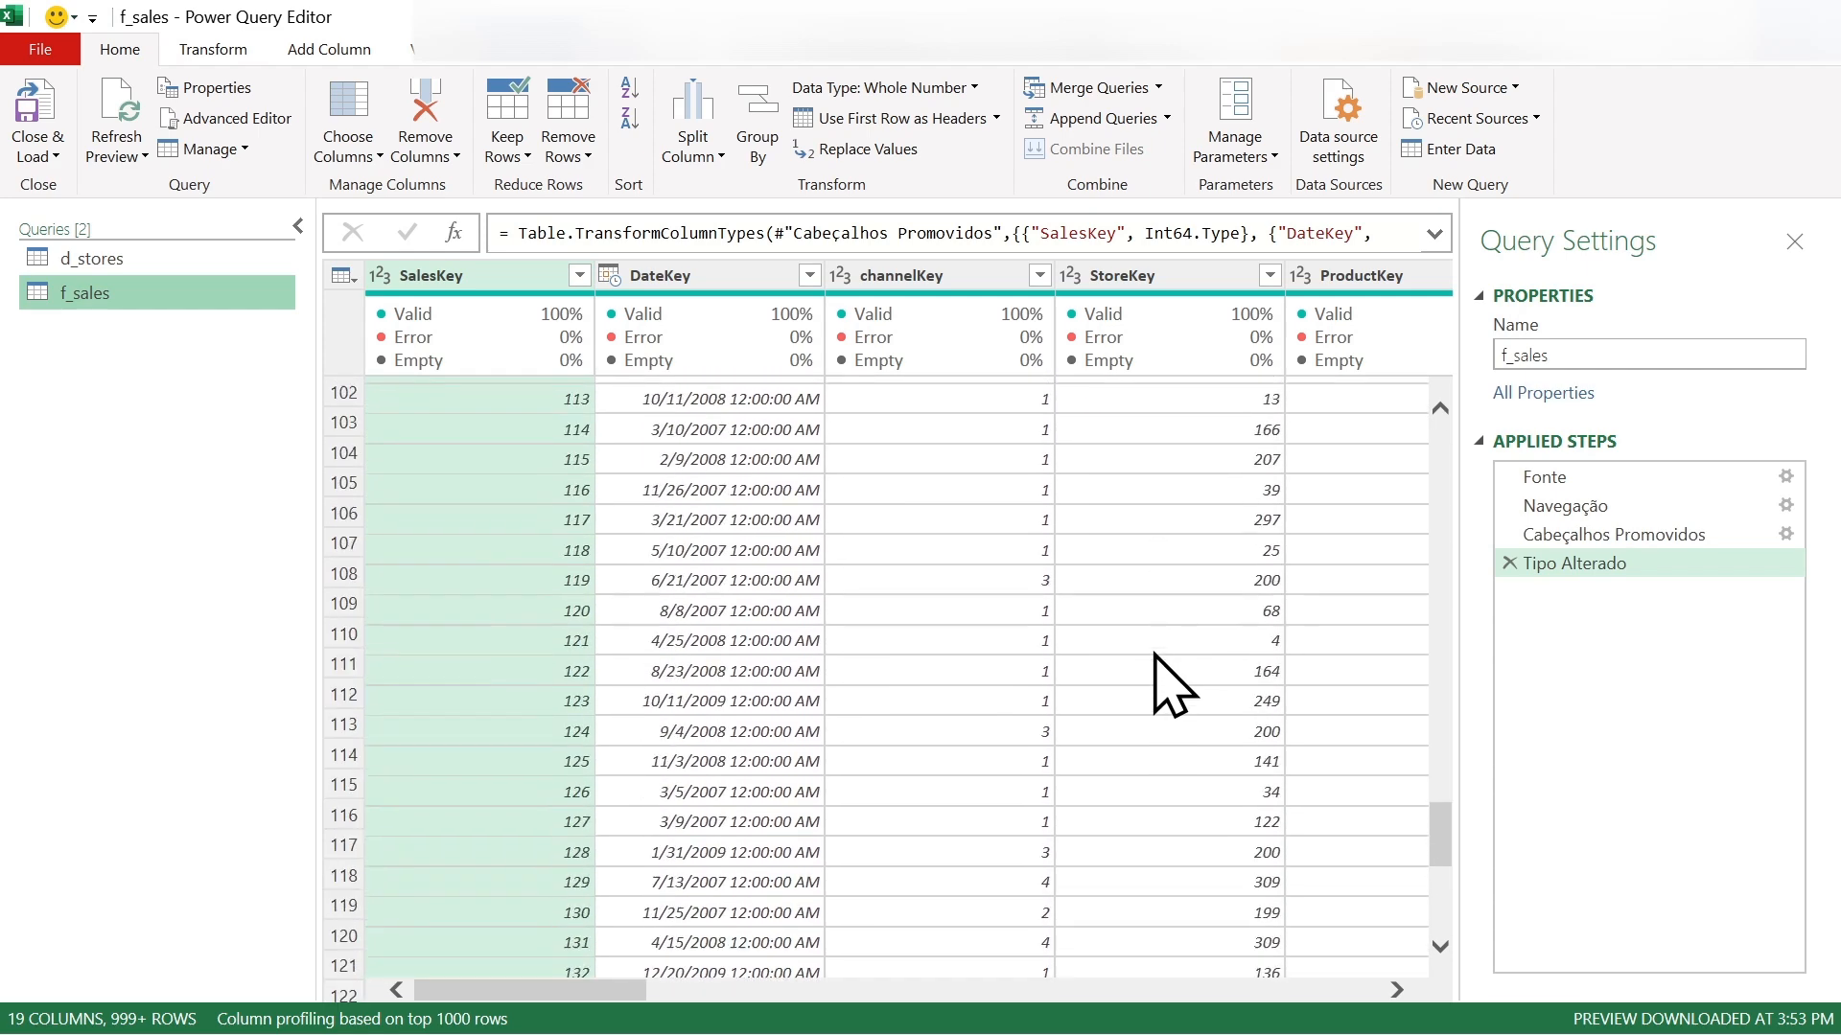
{"action": "left_click_drag", "start_coordinate": [595, 1002], "coordinate": [477, 997]}
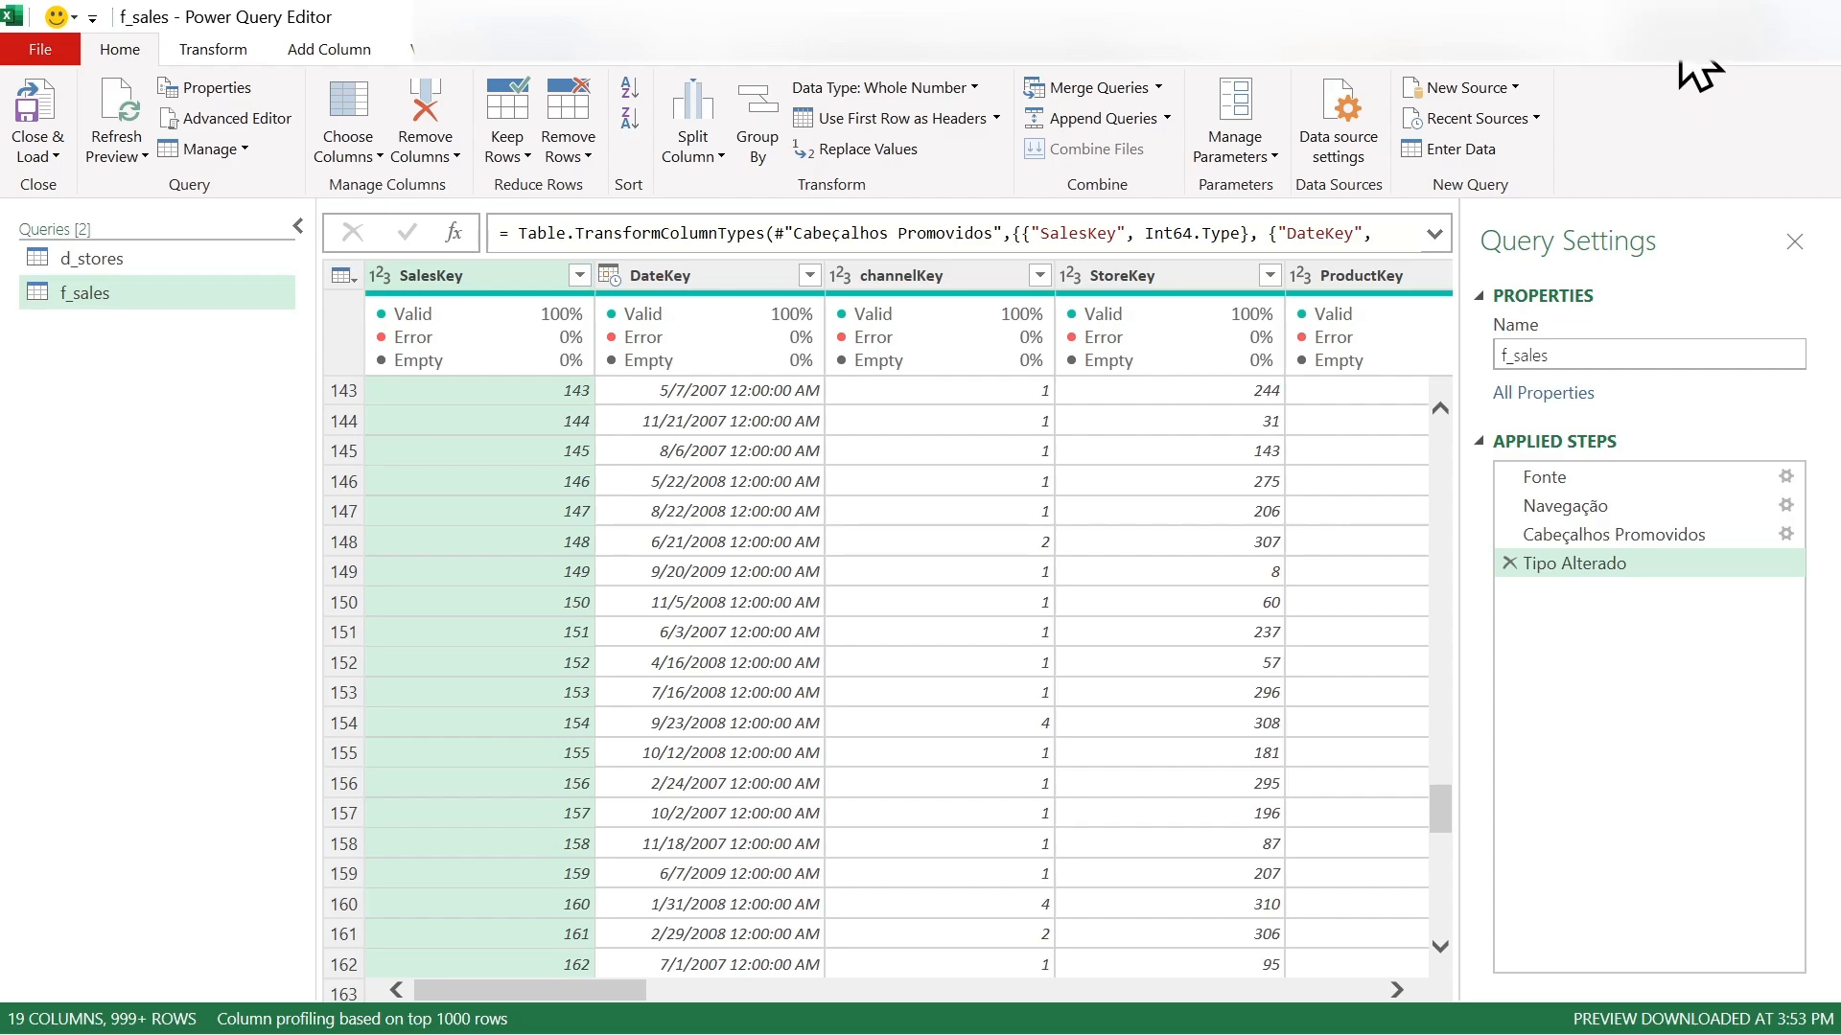
{"action": "left_click", "coordinate": [1806, 18]}
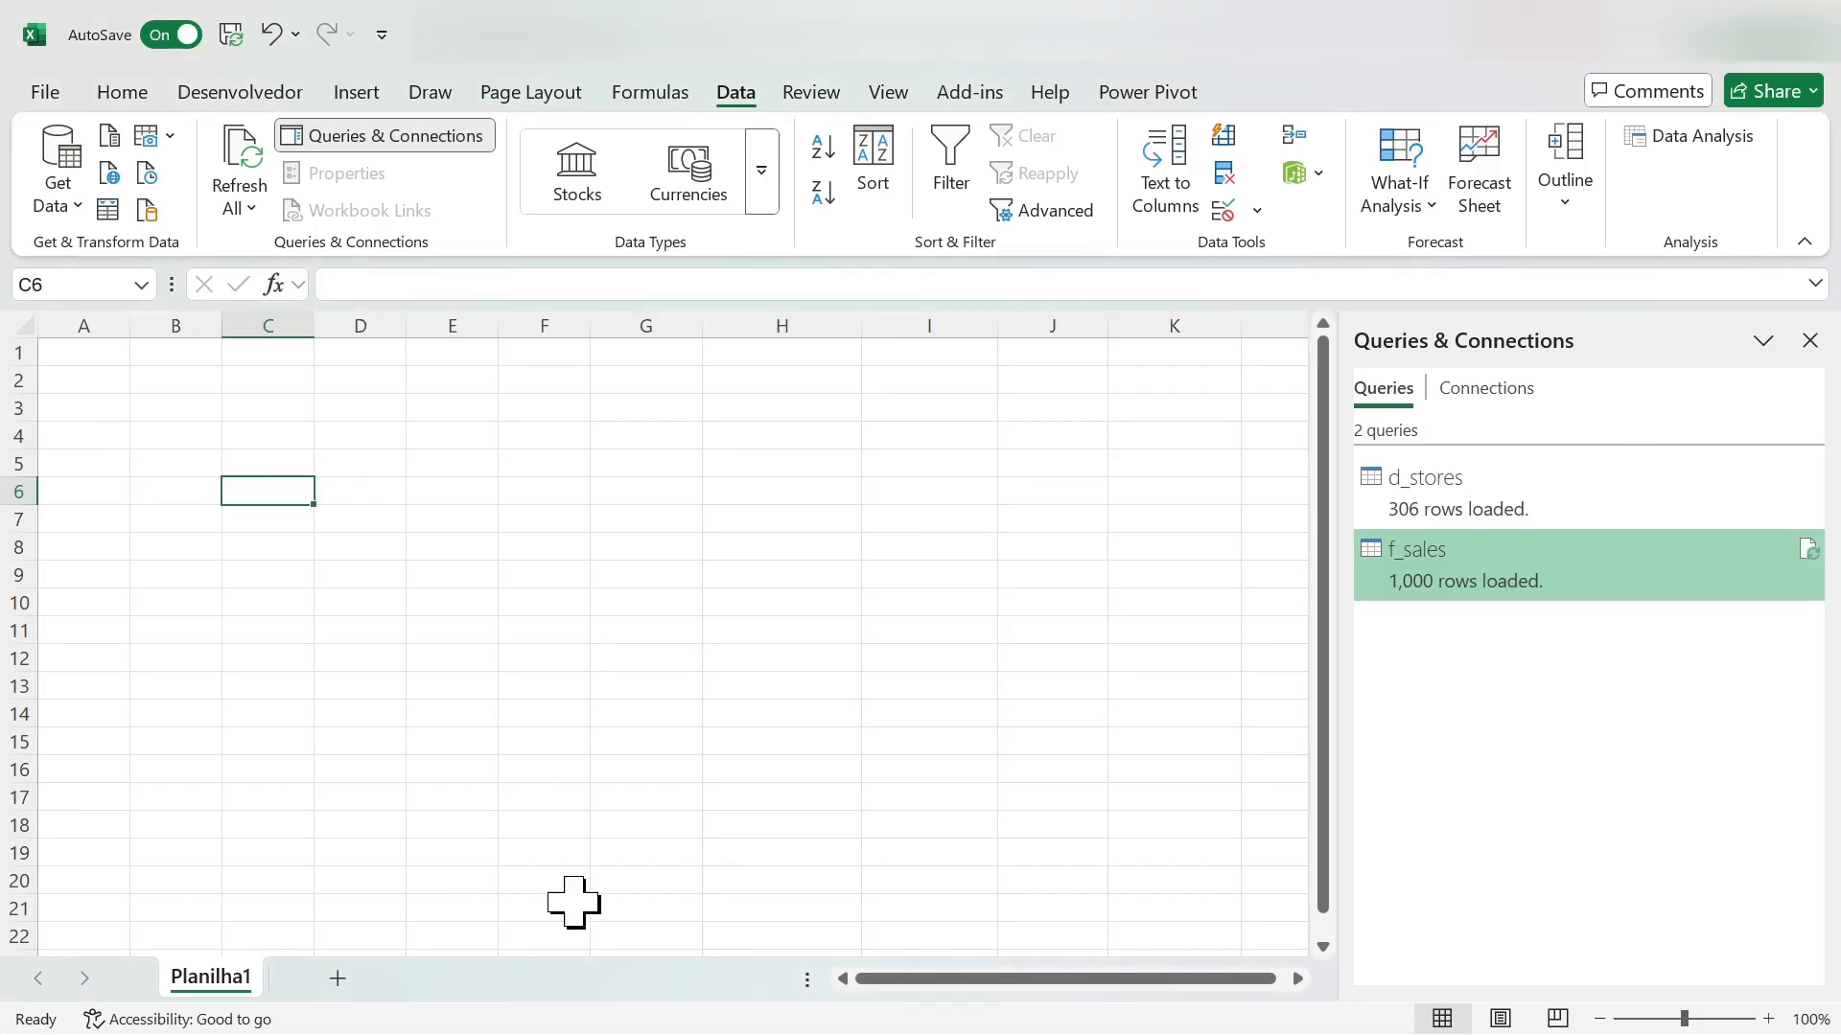
- Add a new worksheet to the workbook and return to Planilha1
{"action": "left_click", "coordinate": [67, 352]}
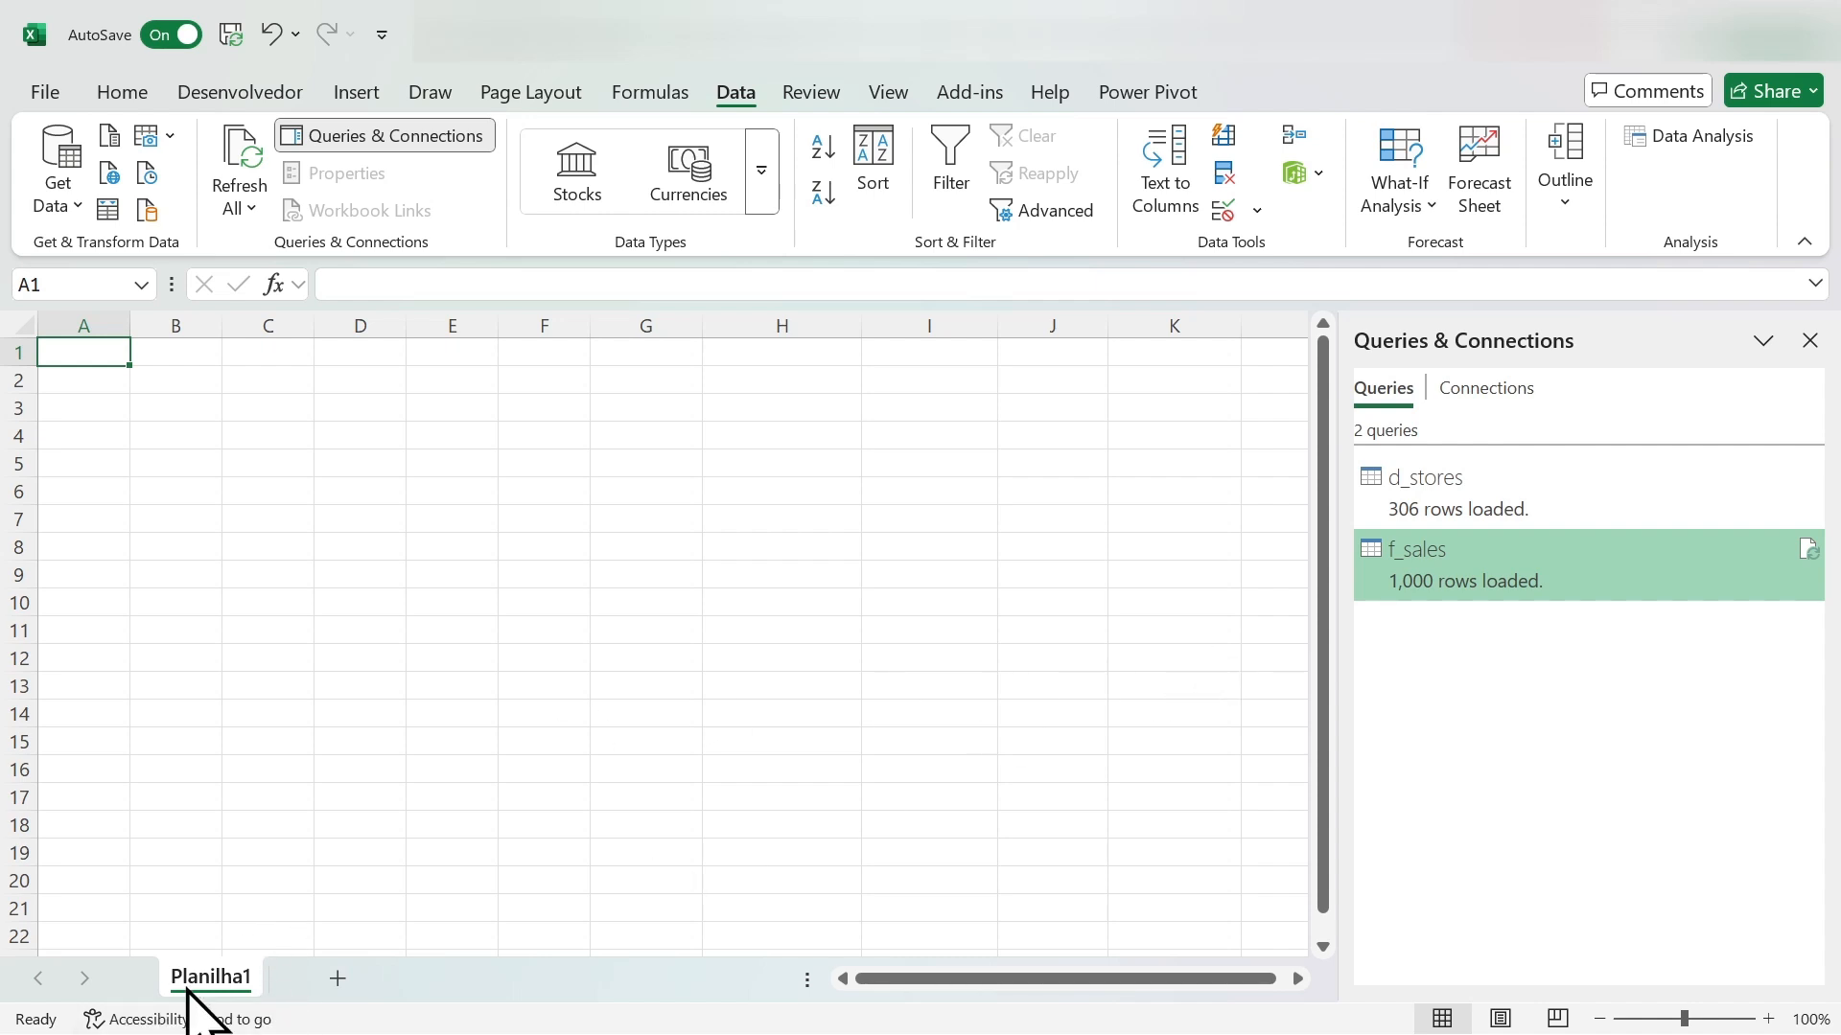
{"action": "left_click", "coordinate": [337, 980]}
{"action": "left_click", "coordinate": [214, 979]}
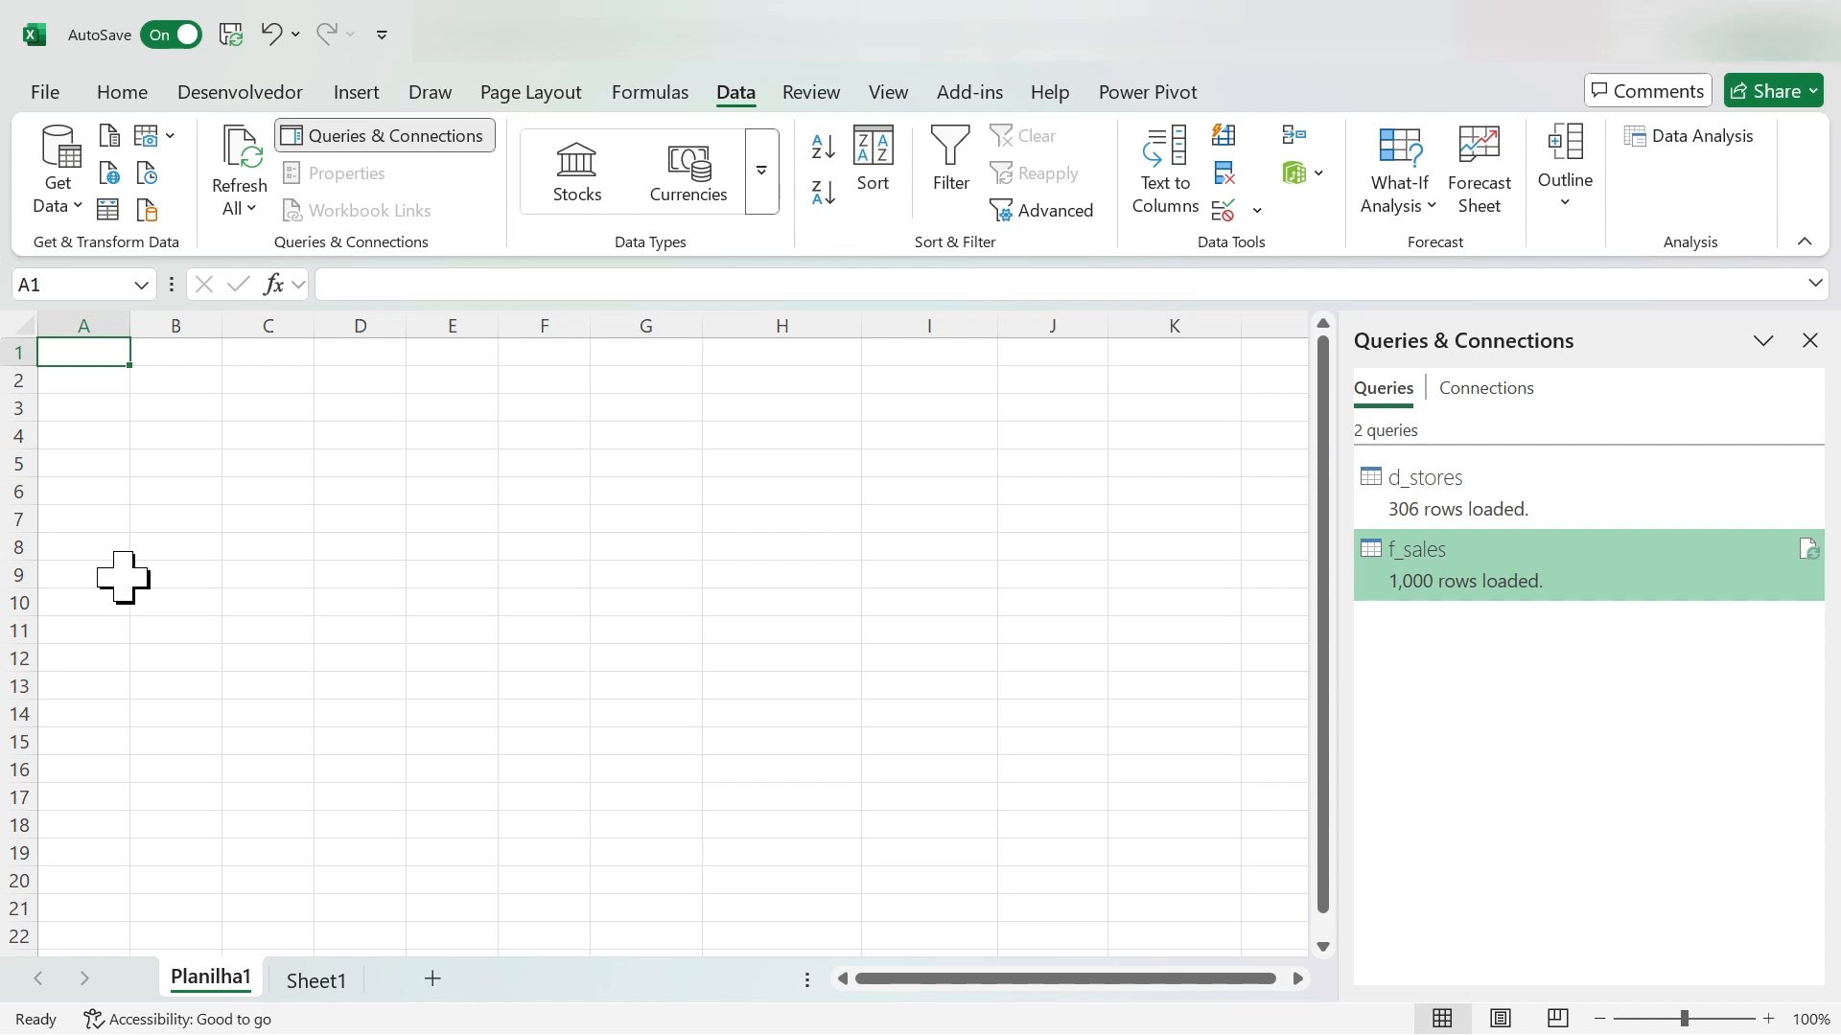
- Limit the f_sales query to its top 10 rows in the Power Query Editor, and close and load the change
{"action": "double_click", "coordinate": [1481, 577]}
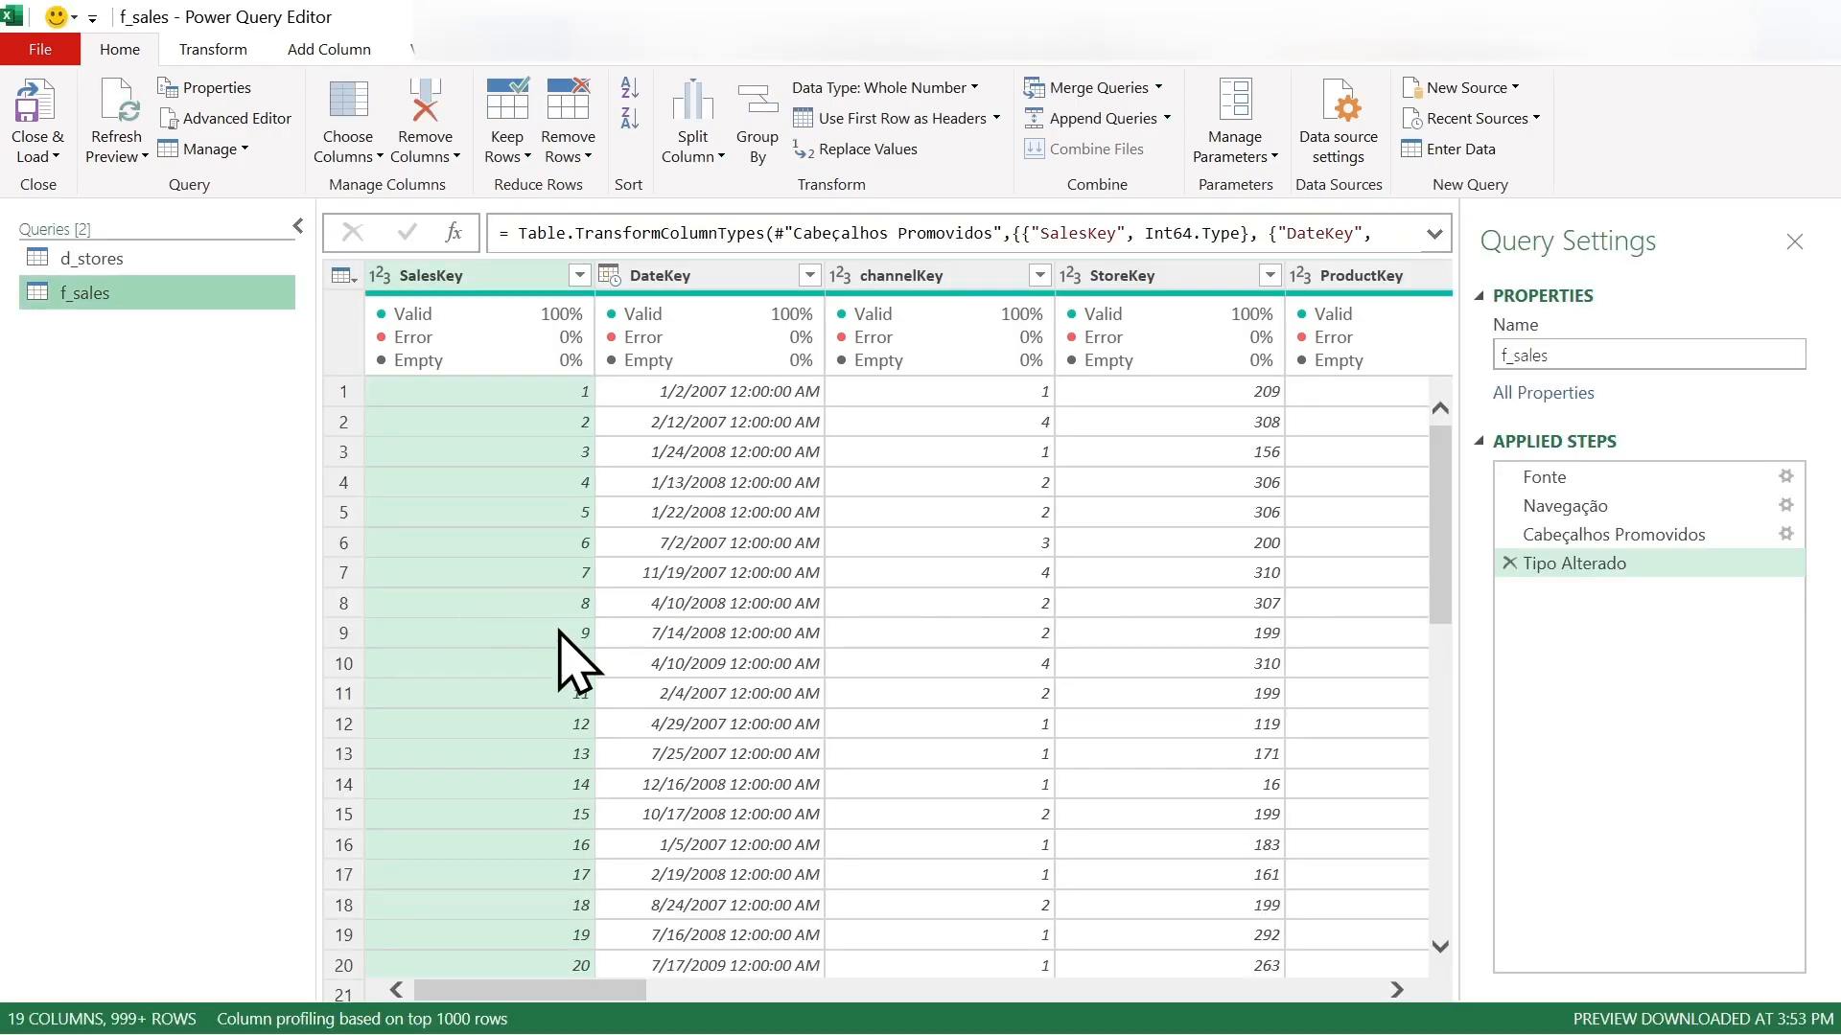
{"action": "scroll", "coordinate": [760, 678], "scroll_direction": "down", "scroll_amount": 2}
{"action": "scroll", "coordinate": [758, 661], "scroll_direction": "up", "scroll_amount": 2}
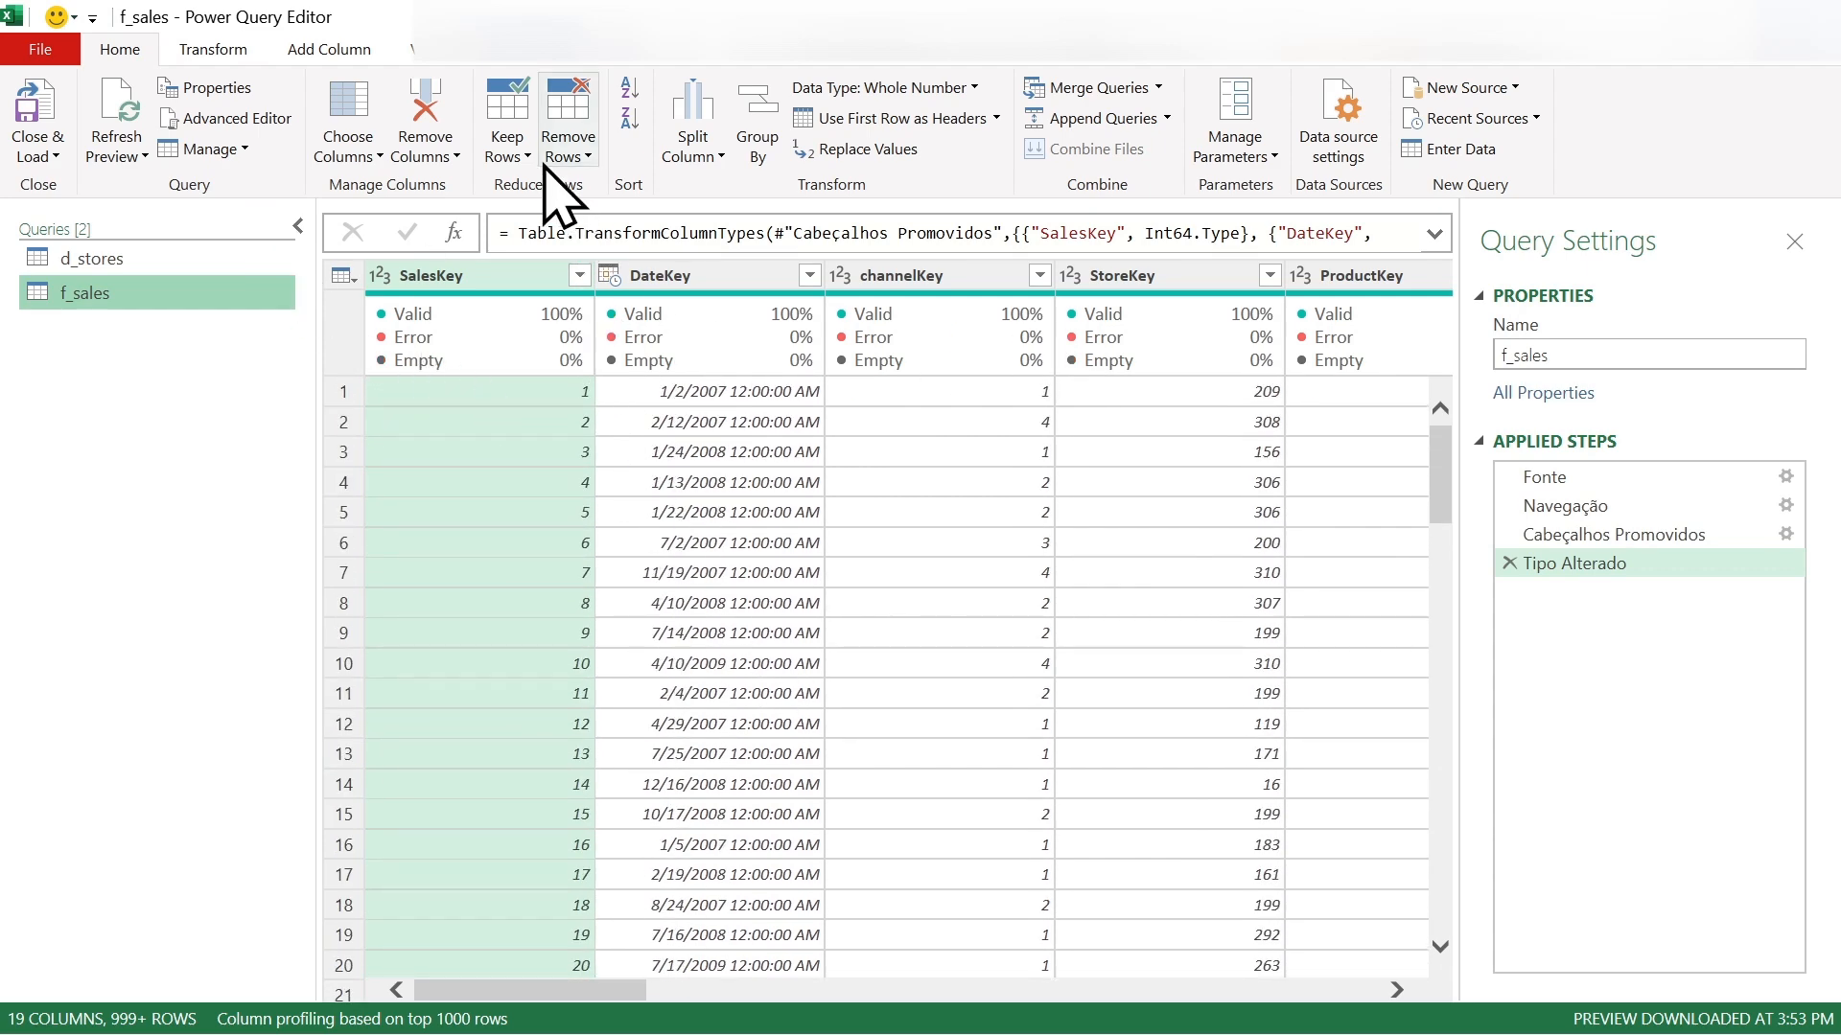
{"action": "left_click", "coordinate": [509, 154]}
{"action": "left_click", "coordinate": [506, 189]}
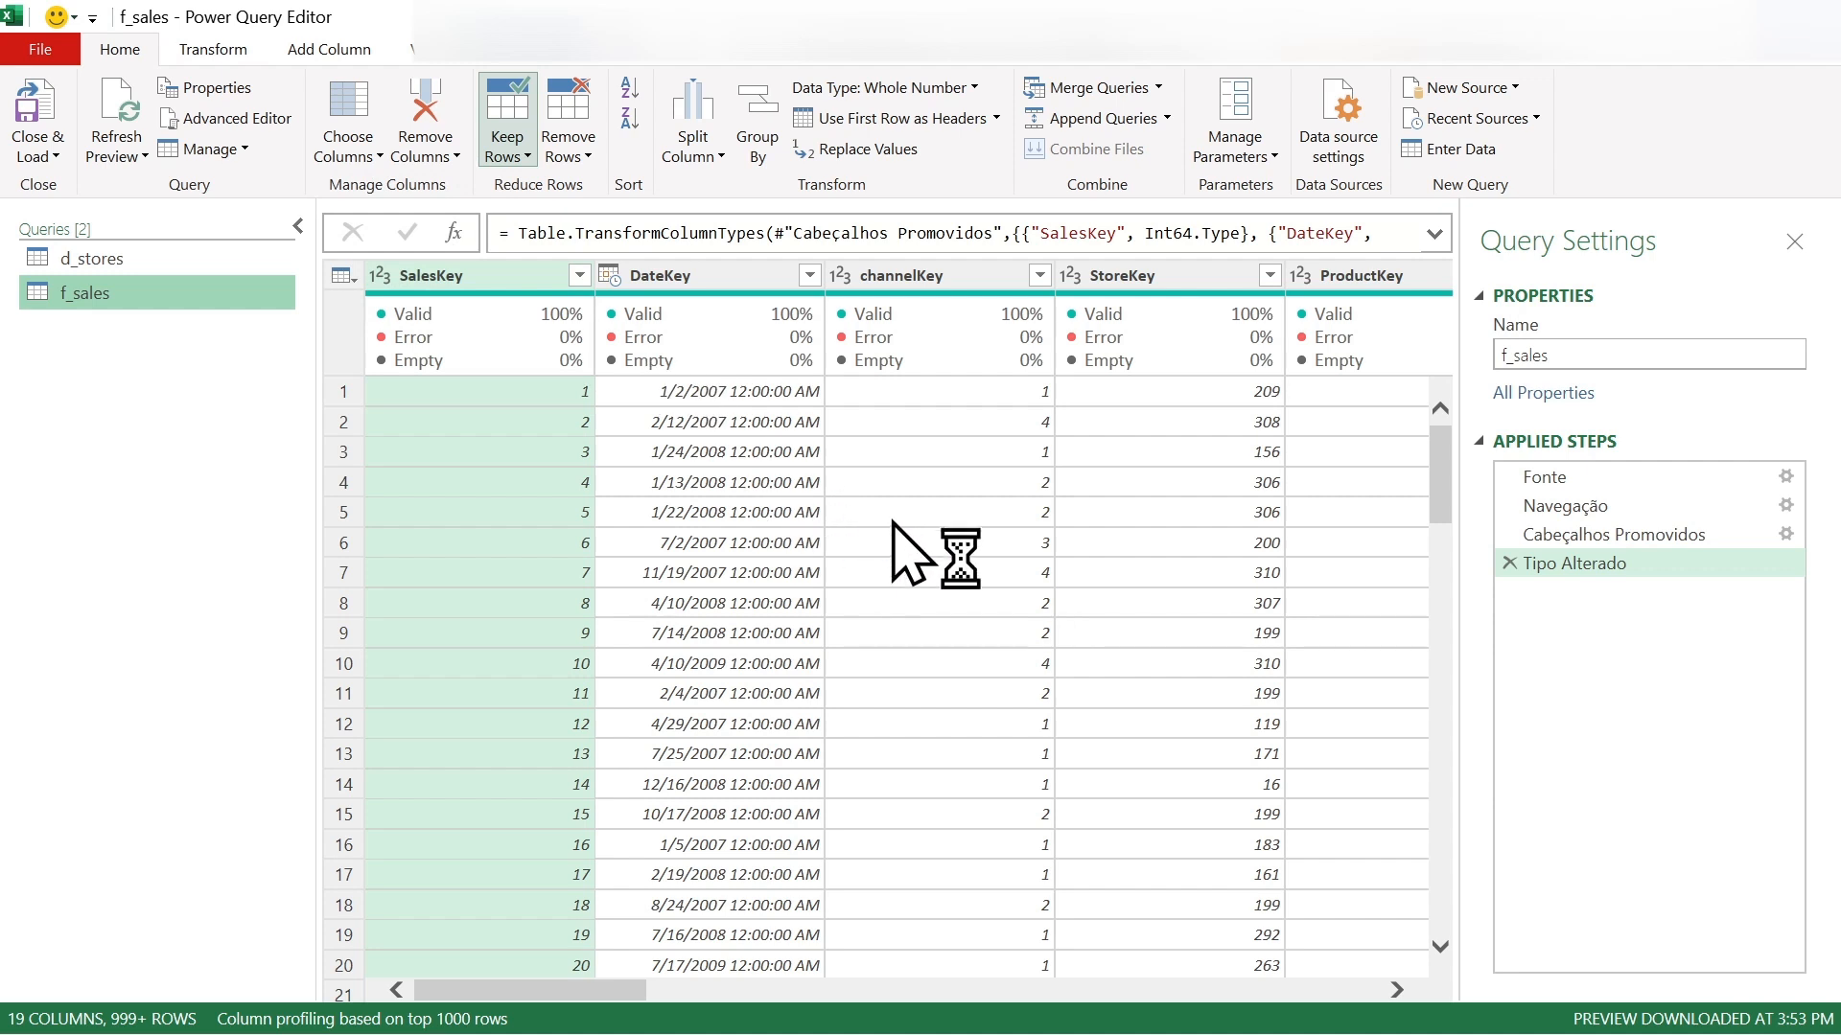
{"action": "type", "text": "10"}
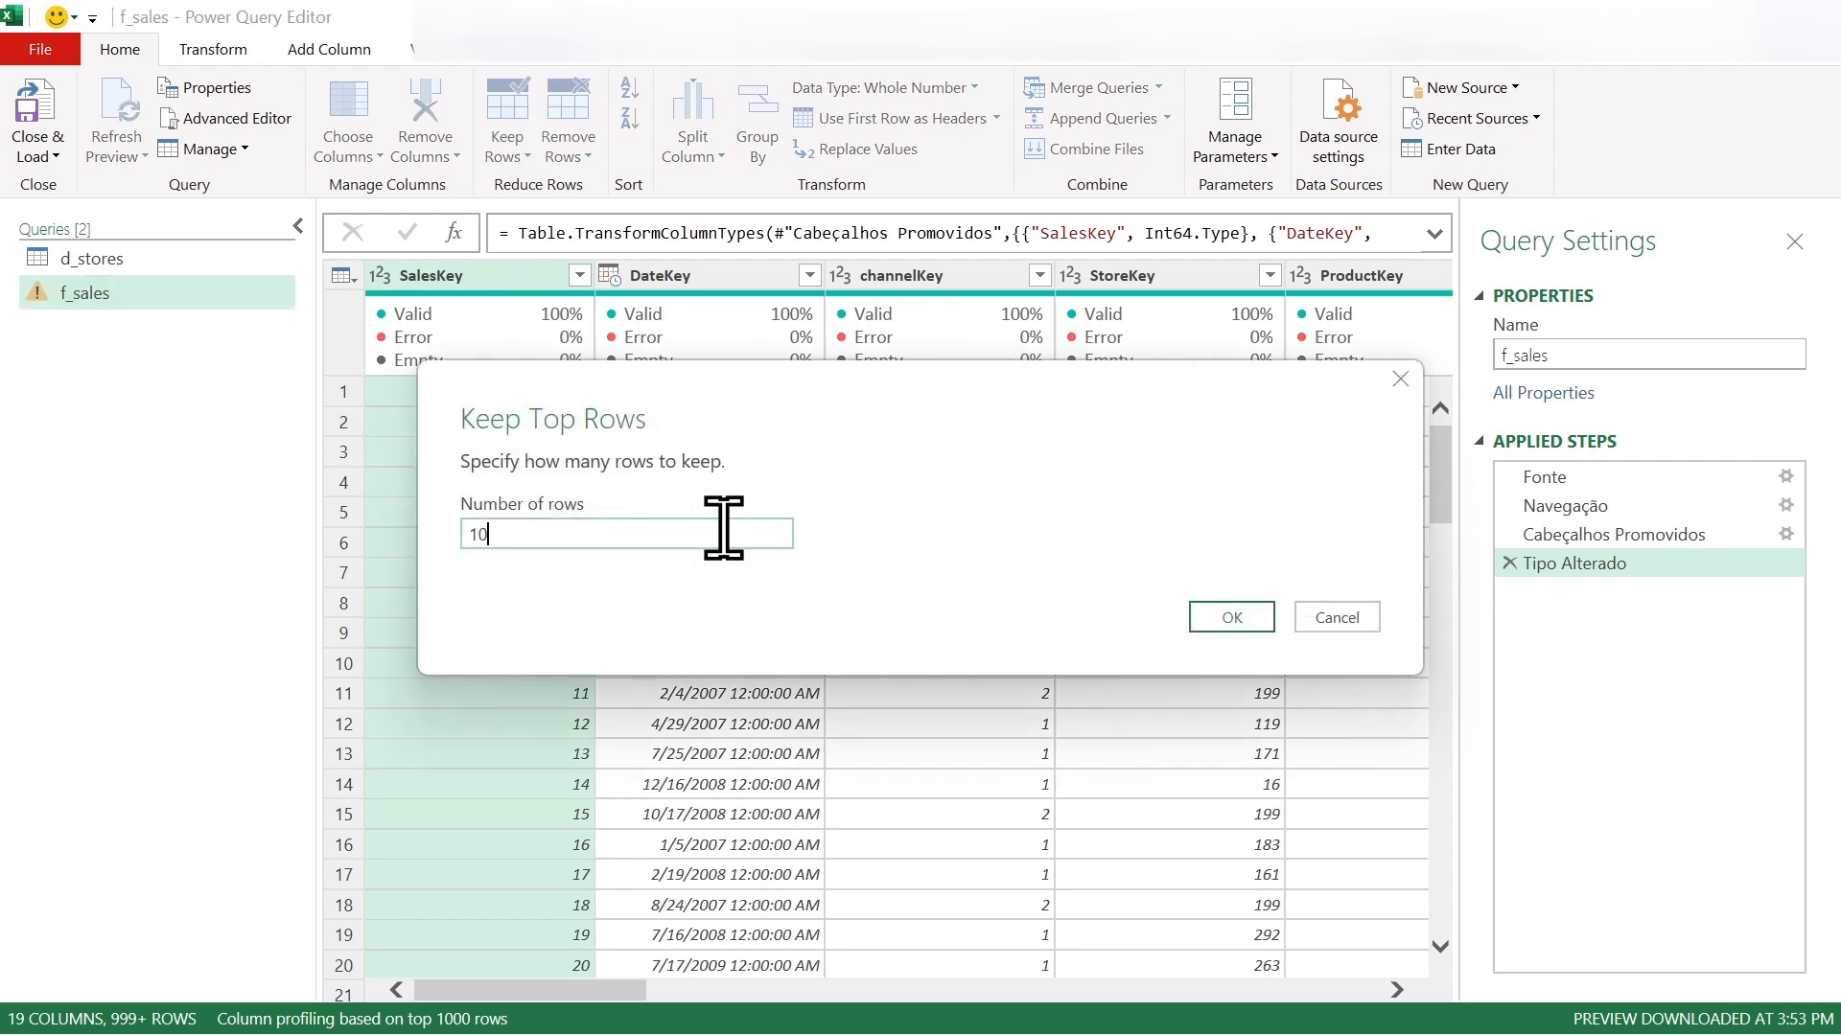
{"action": "left_click", "coordinate": [1227, 619]}
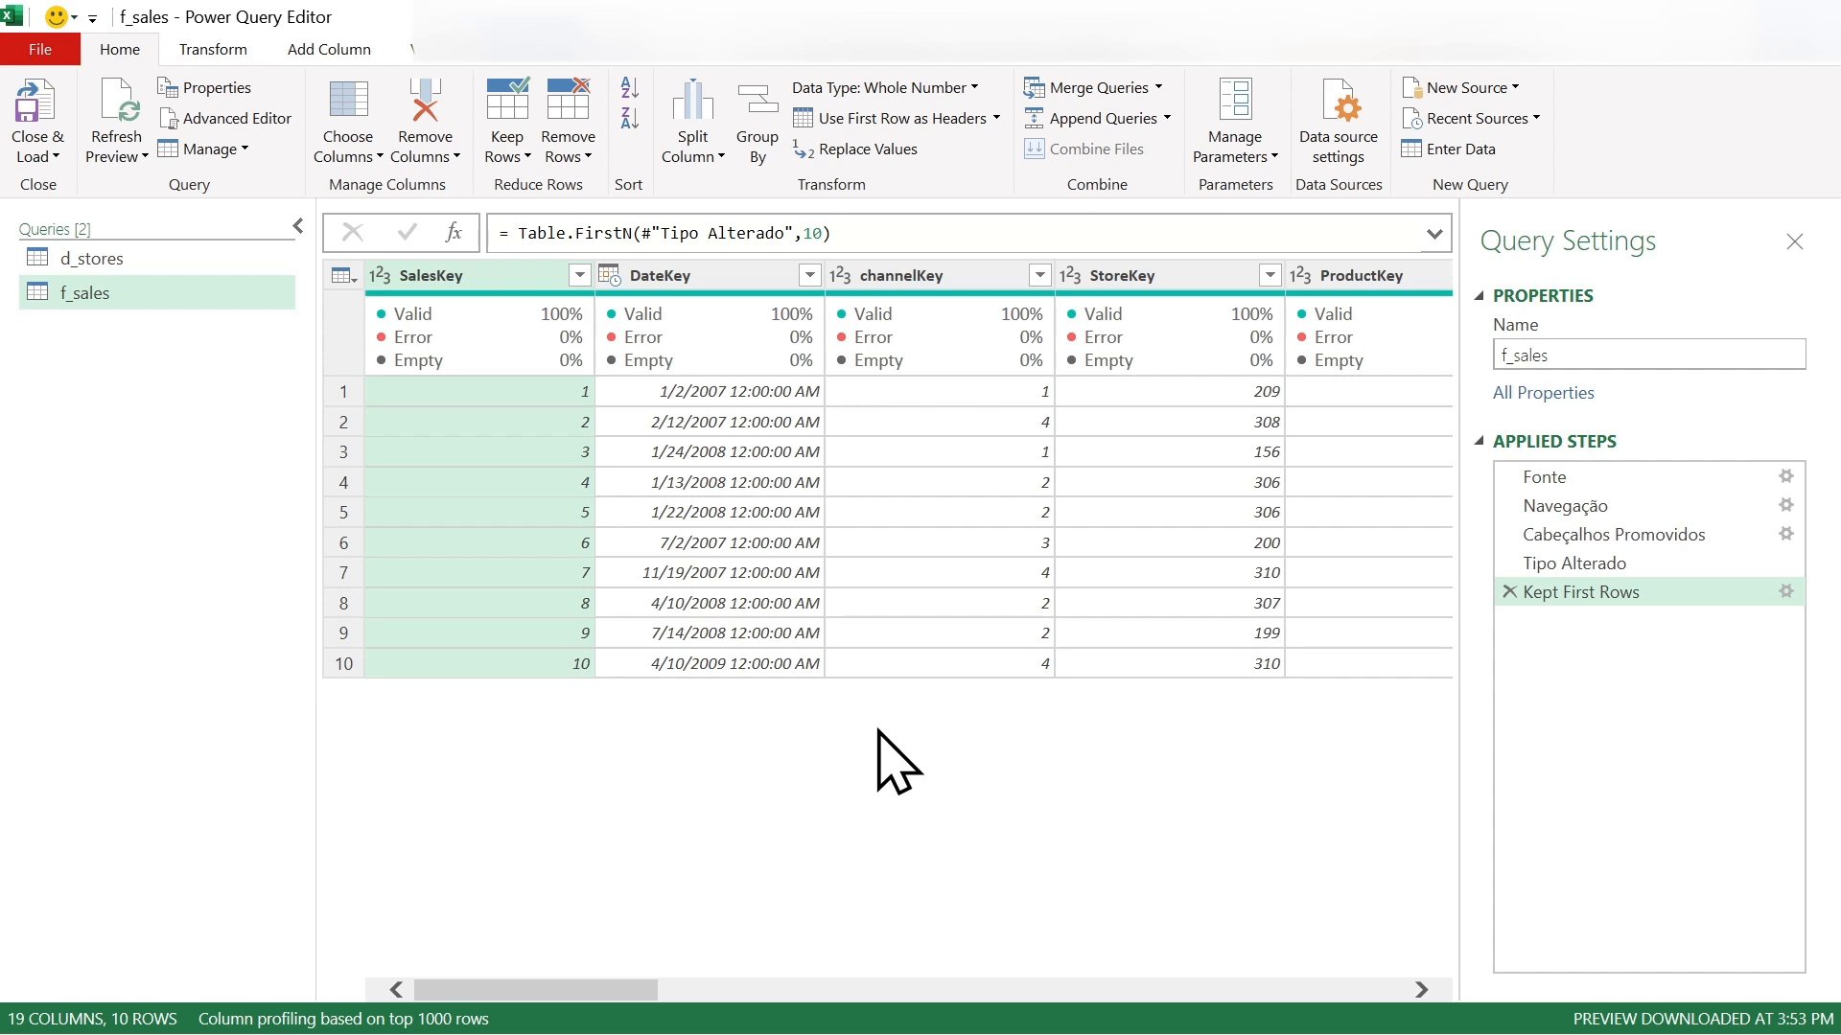
{"action": "left_click", "coordinate": [41, 154]}
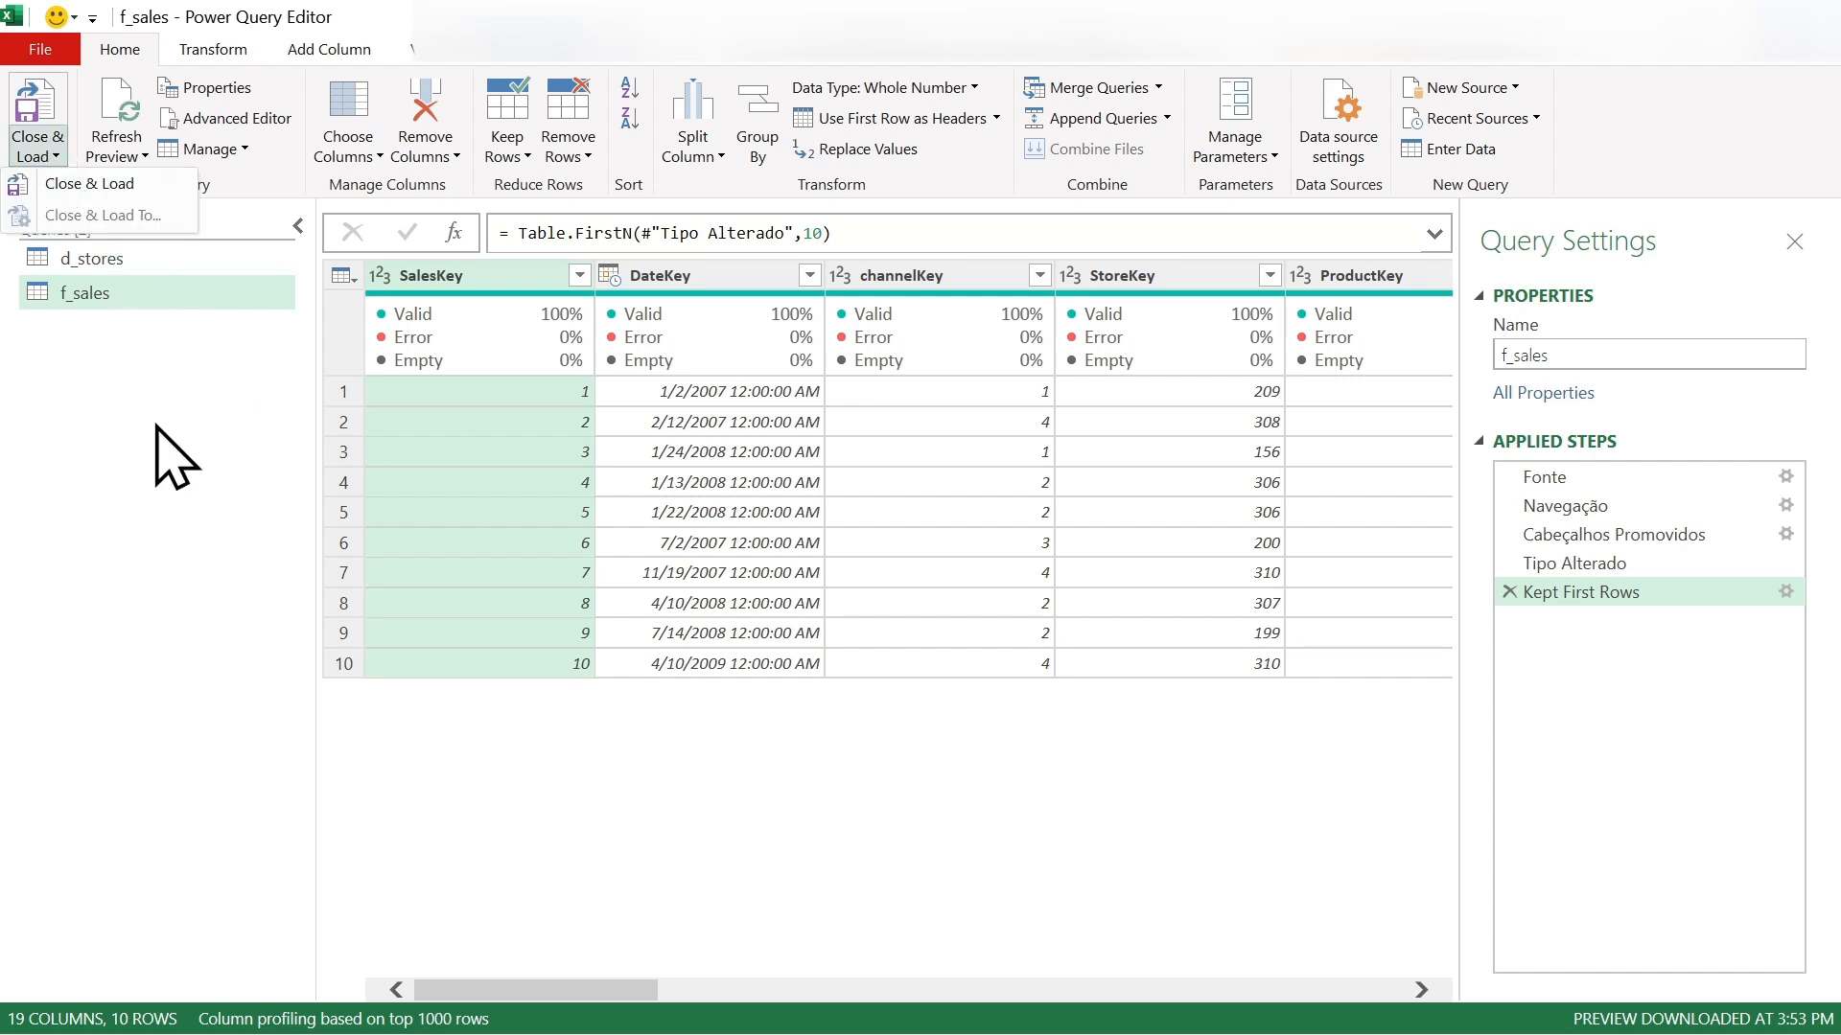
{"action": "left_click", "coordinate": [89, 186]}
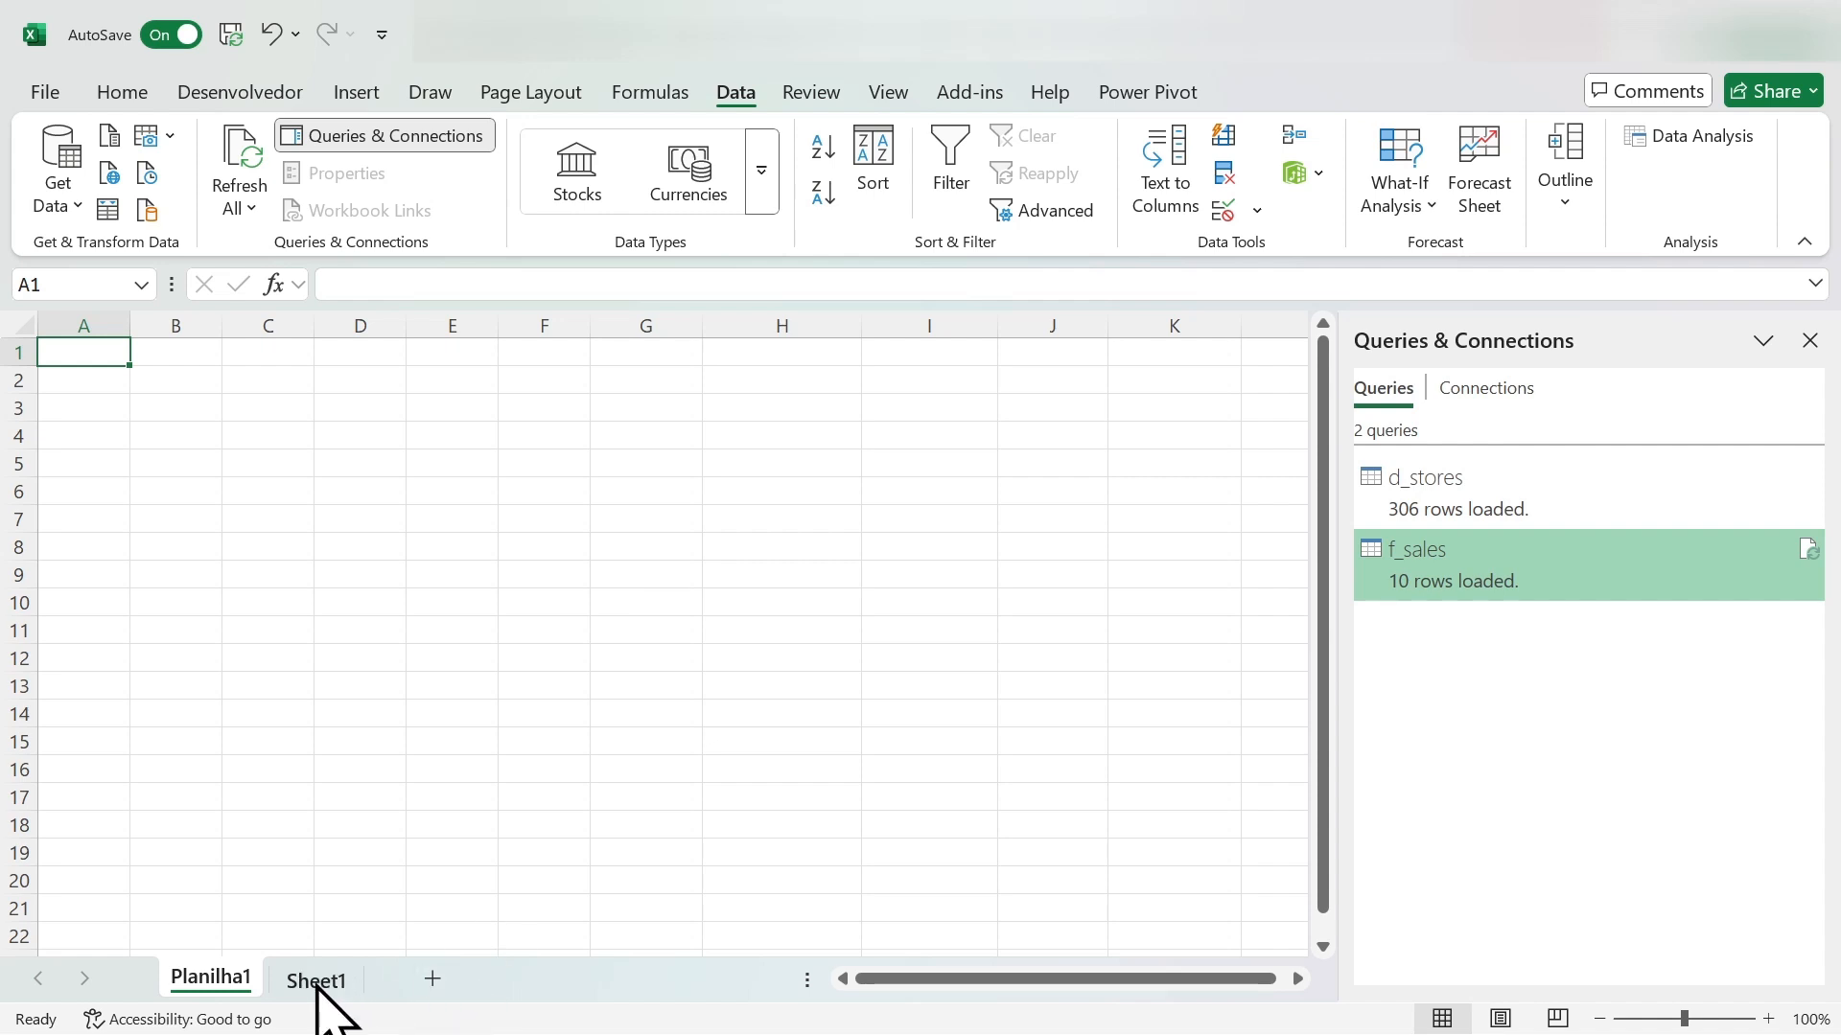
- Load the f_sales query as a table into the existing worksheet Planilha1 at cell A1, keeping it in the Data Model
{"action": "right_click", "coordinate": [1438, 602]}
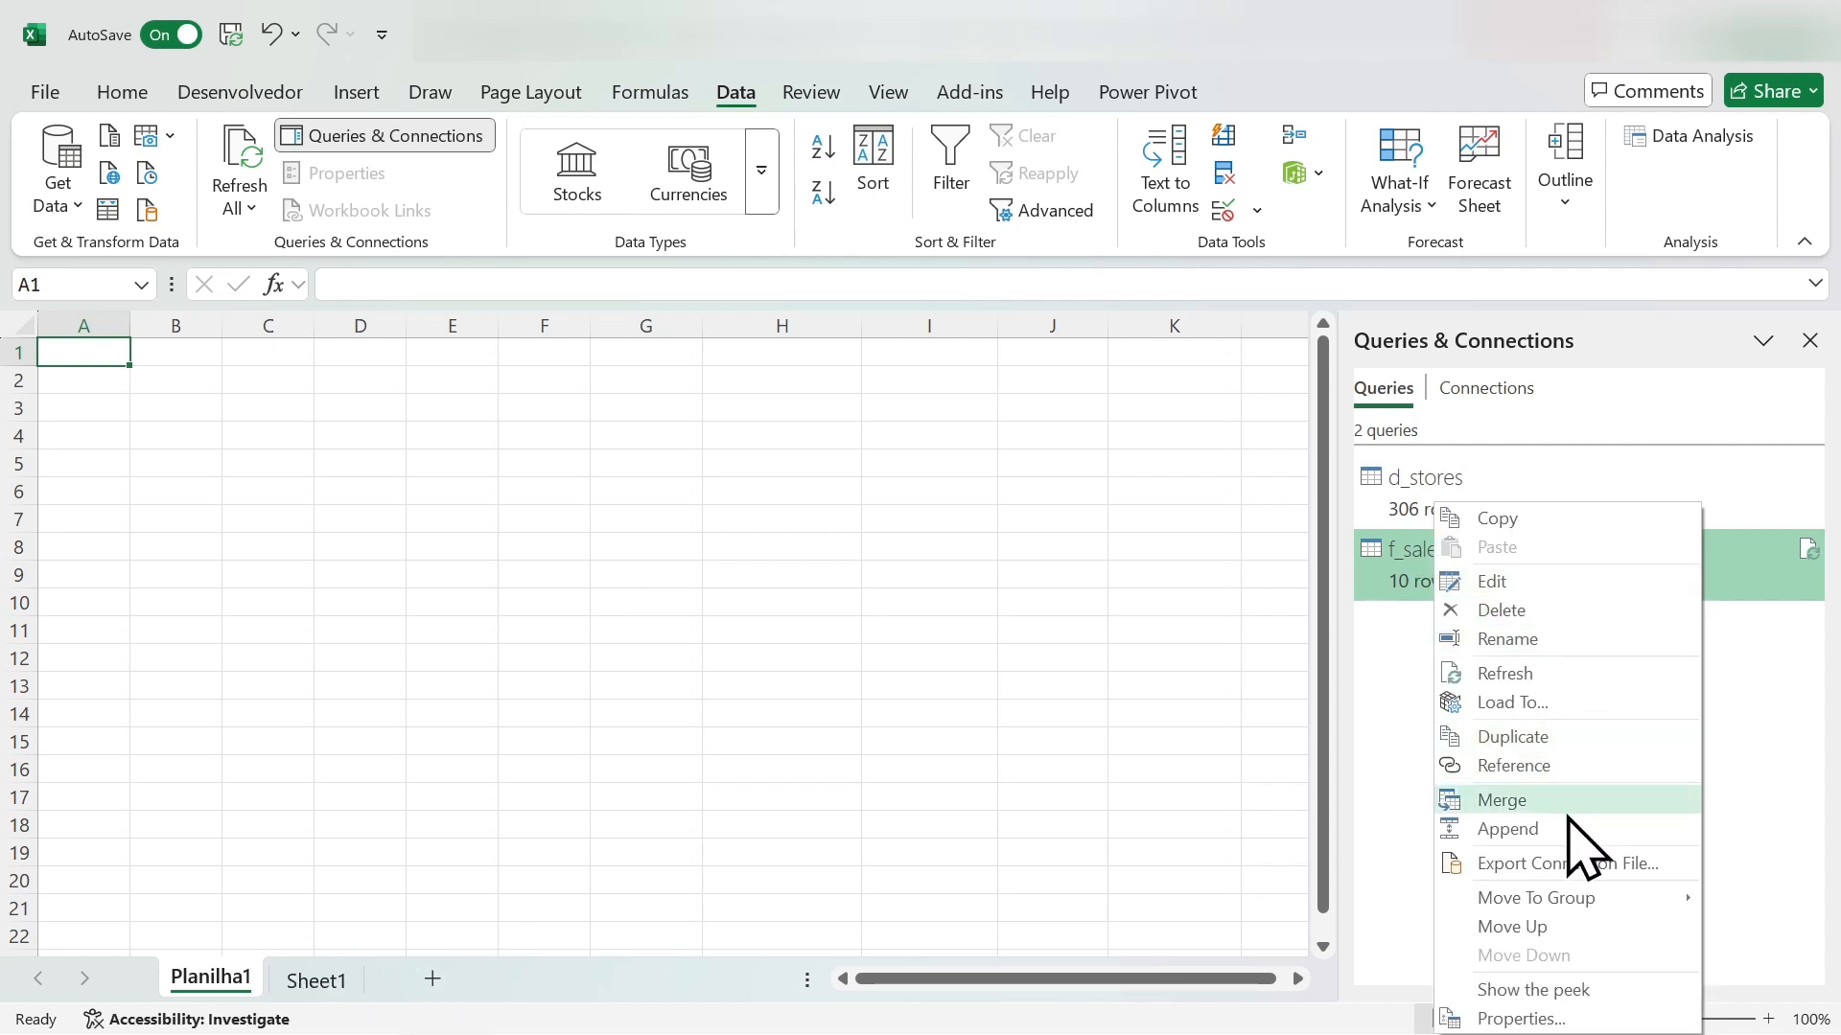
{"action": "left_click", "coordinate": [1512, 703]}
{"action": "left_click", "coordinate": [798, 339]}
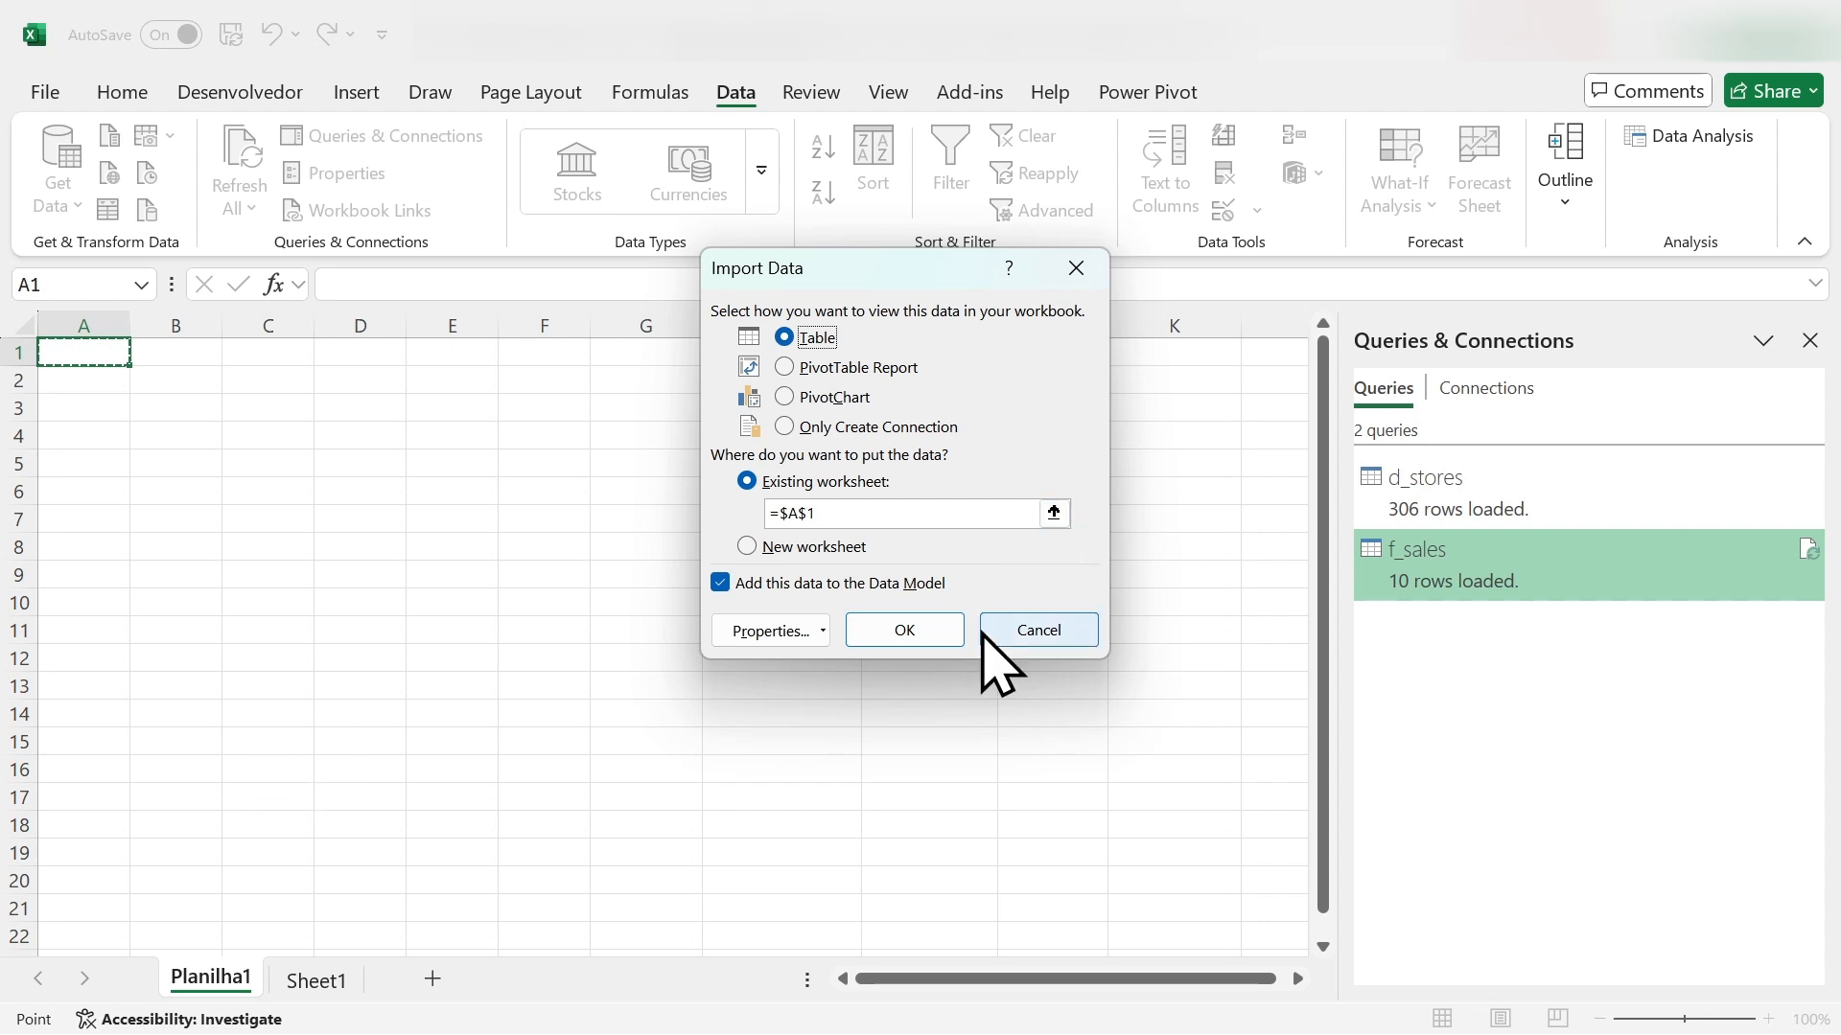
{"action": "left_click", "coordinate": [947, 630]}
{"action": "left_click_drag", "start_coordinate": [930, 979], "coordinate": [569, 993]}
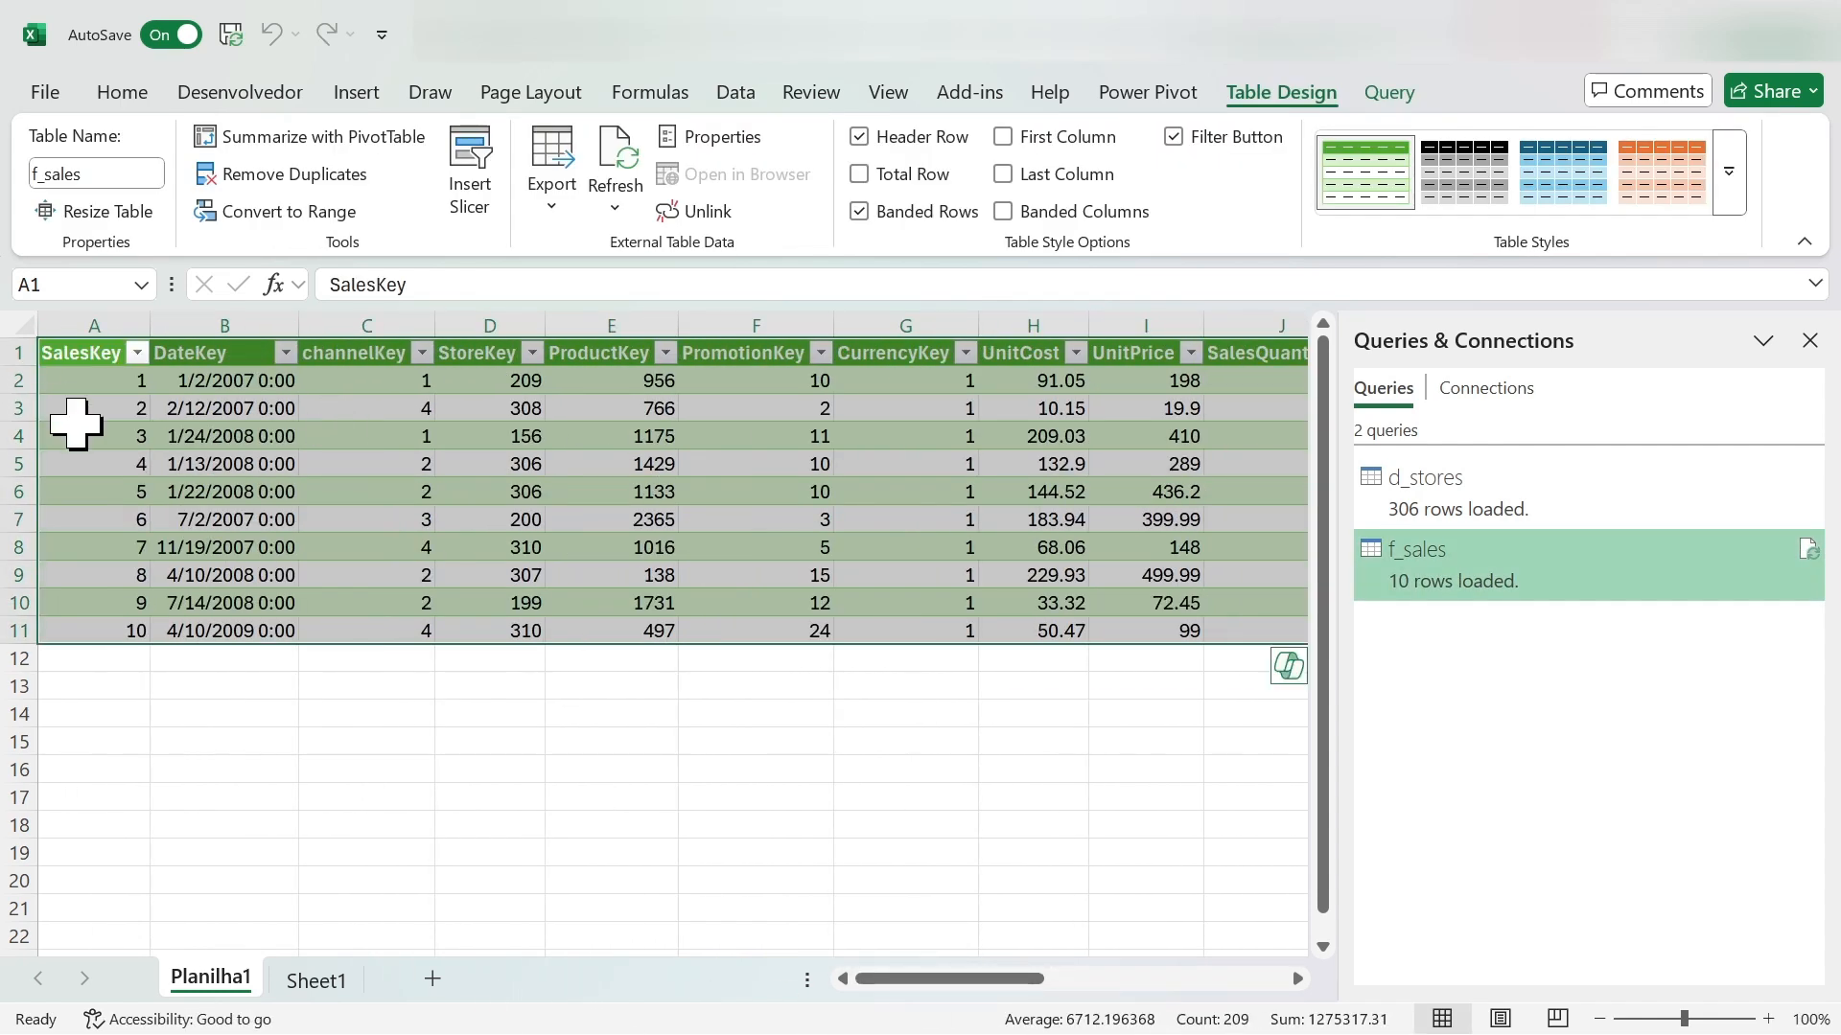
- Open the f_sales query in the Power Query Editor and compare its data with the d_stores query
{"action": "left_click", "coordinate": [84, 360]}
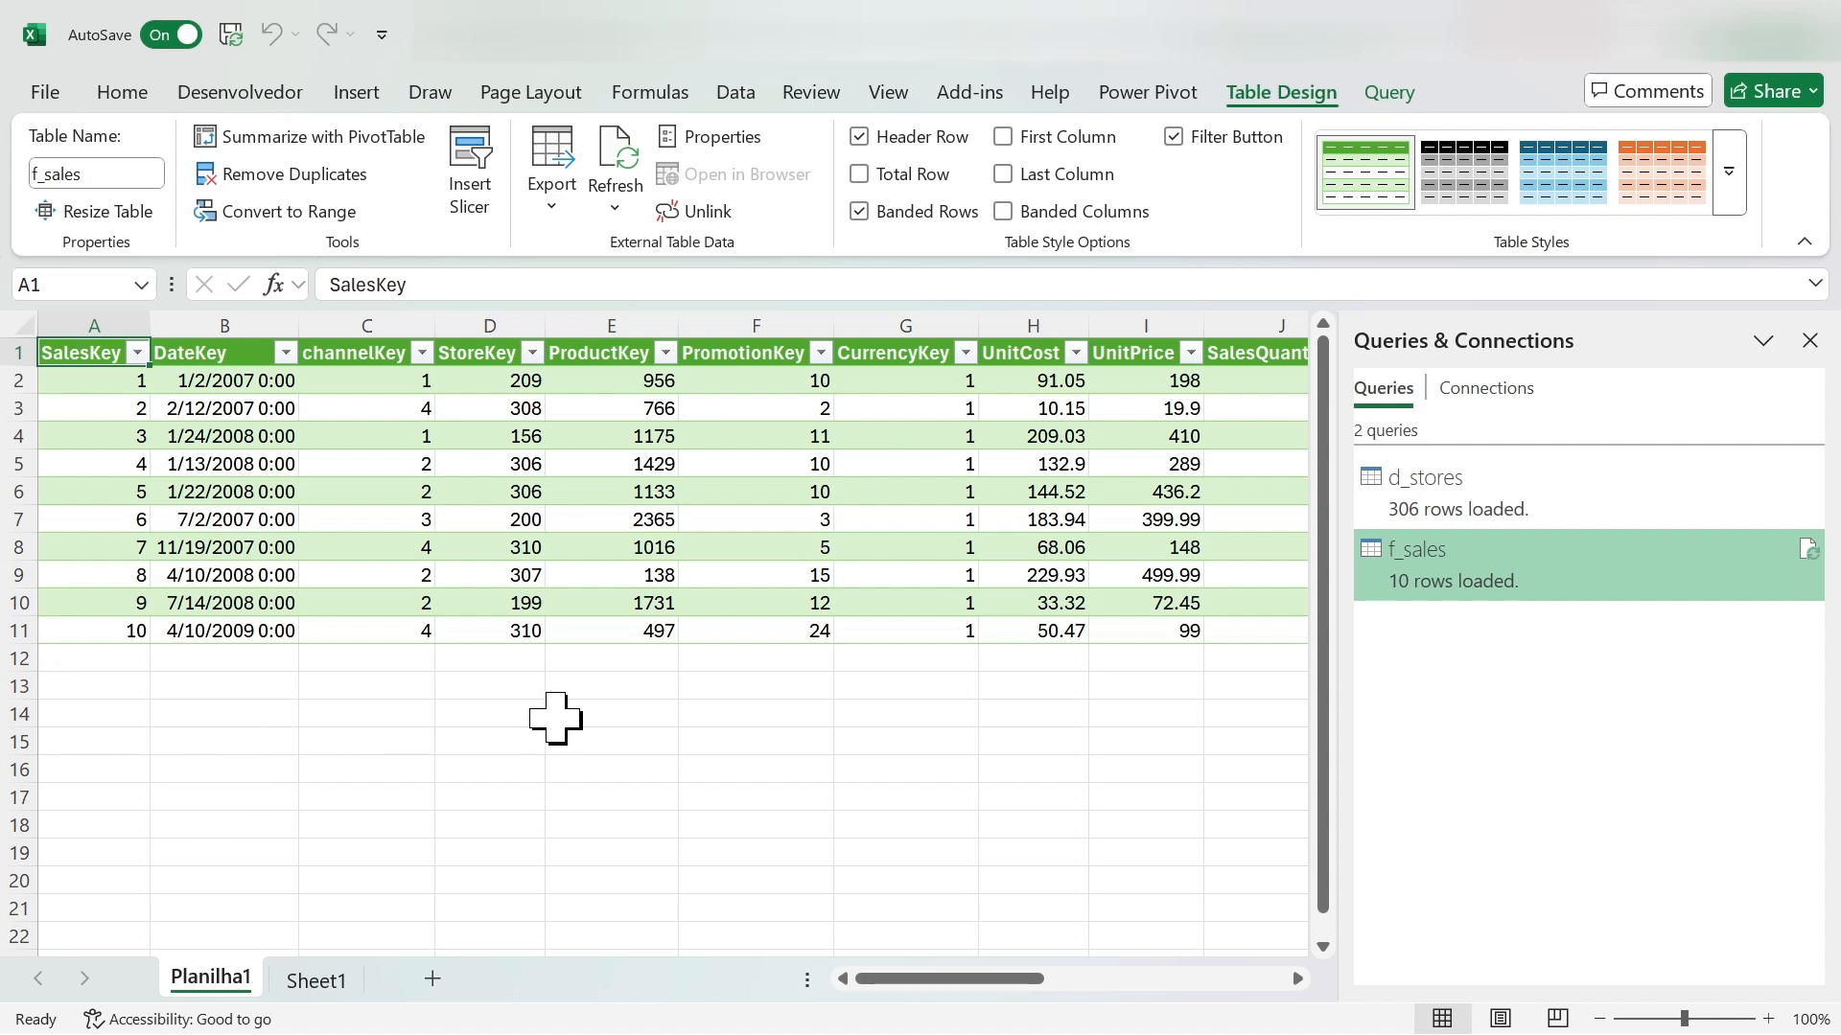
{"action": "mouse_move", "coordinate": [892, 982]}
{"action": "left_mouse_down"}
{"action": "mouse_move", "coordinate": [1141, 996]}
{"action": "mouse_move", "coordinate": [862, 997]}
{"action": "left_mouse_up"}
{"action": "double_click", "coordinate": [1425, 581]}
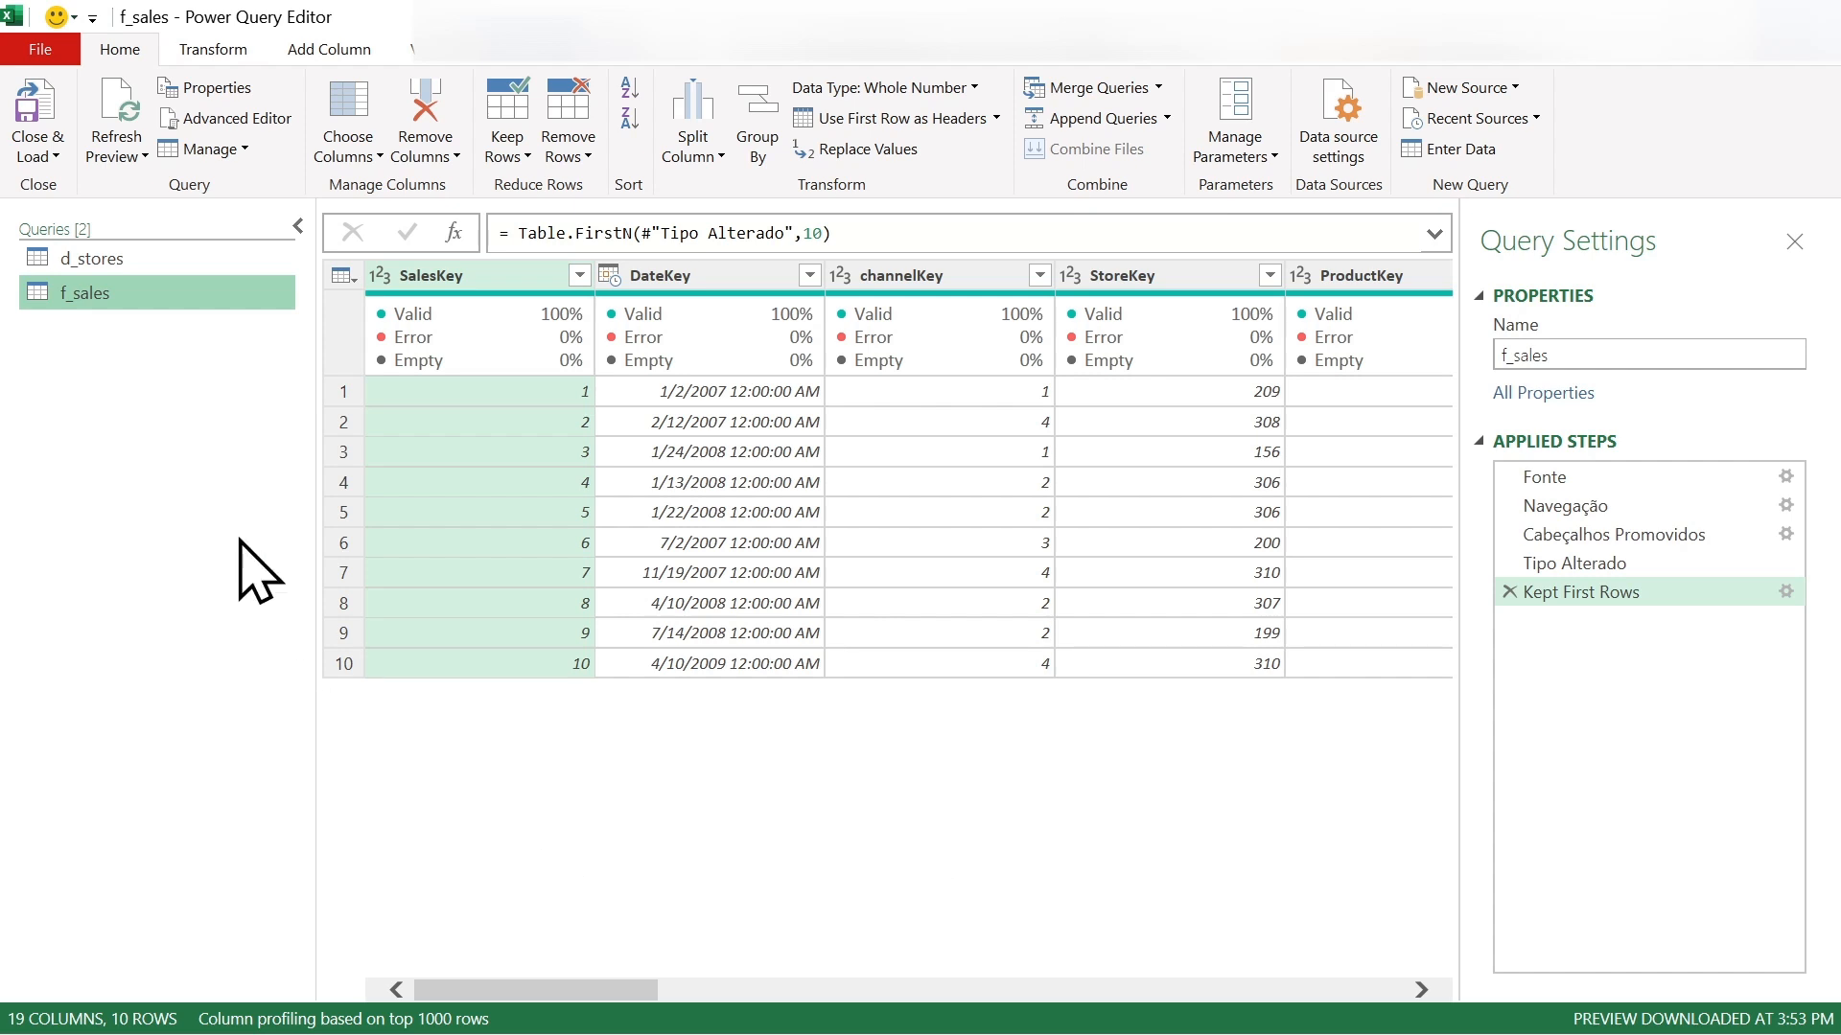
{"action": "left_click", "coordinate": [103, 260]}
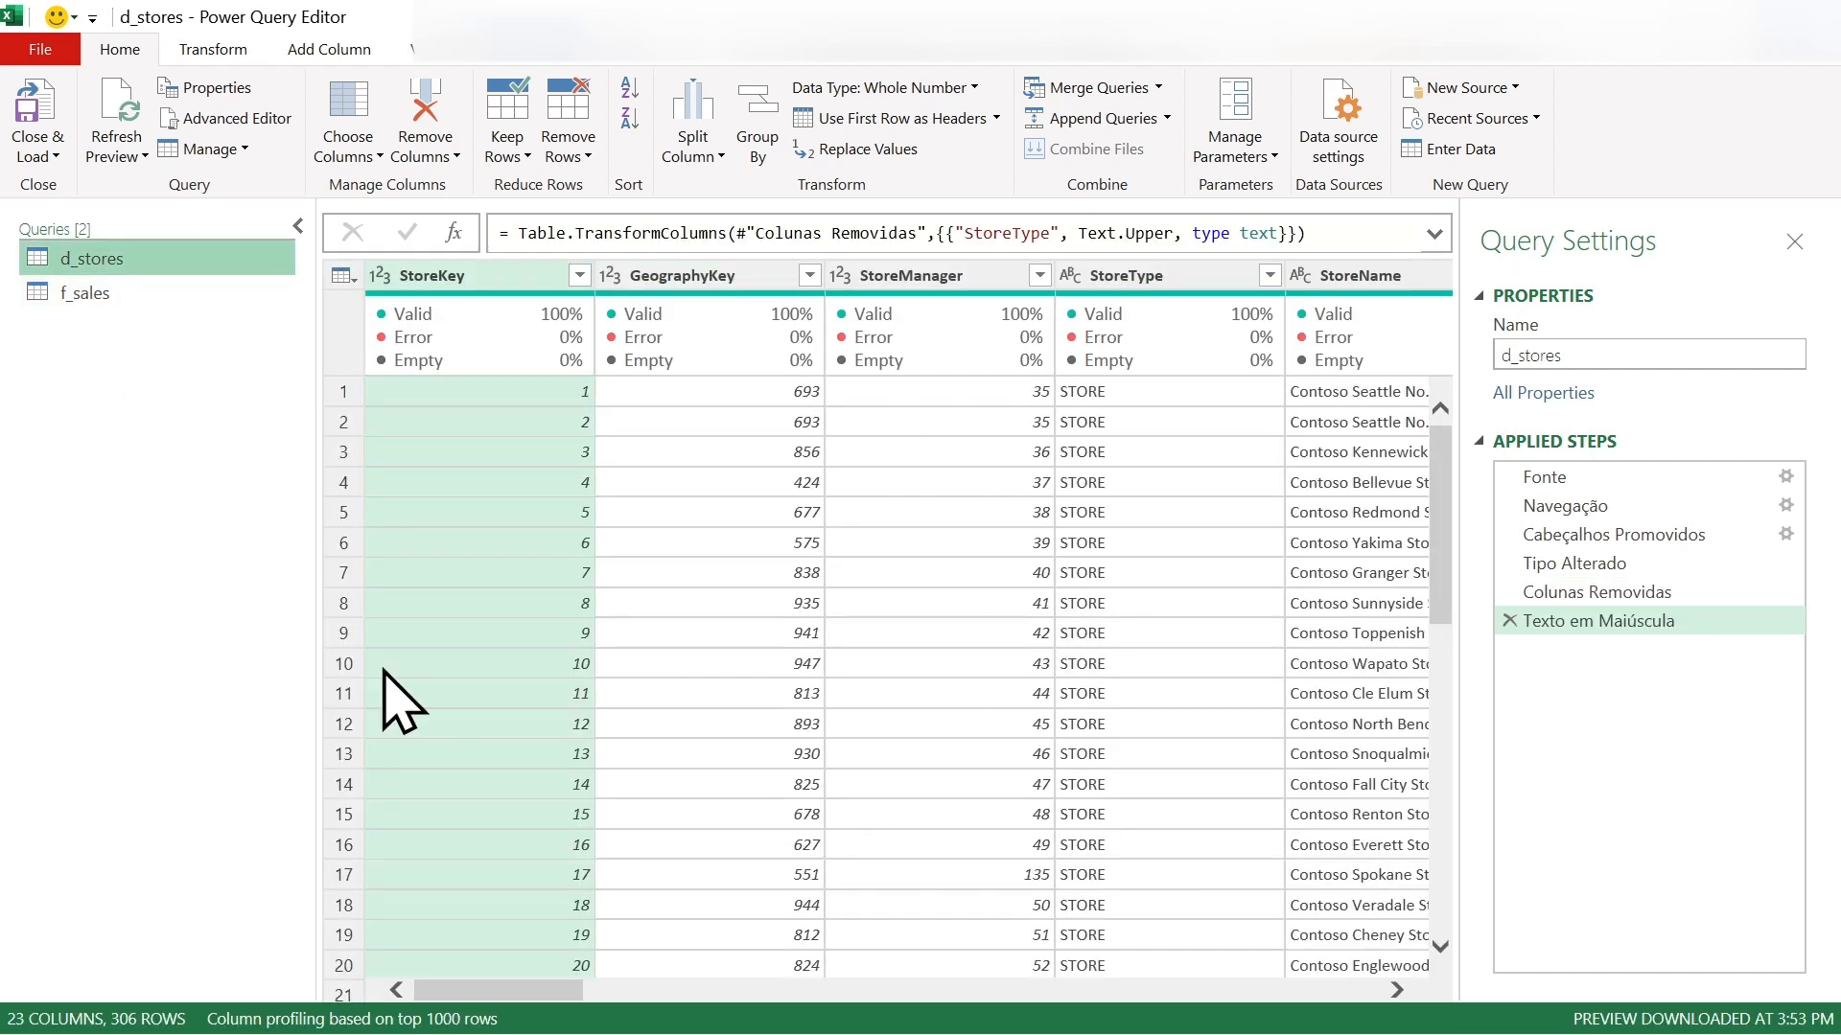
{"action": "left_click", "coordinate": [88, 295]}
- Remove the Kept First Rows step from f_sales, view d_stores, and close the Power Query Editor discarding the changes
{"action": "left_click", "coordinate": [1510, 593]}
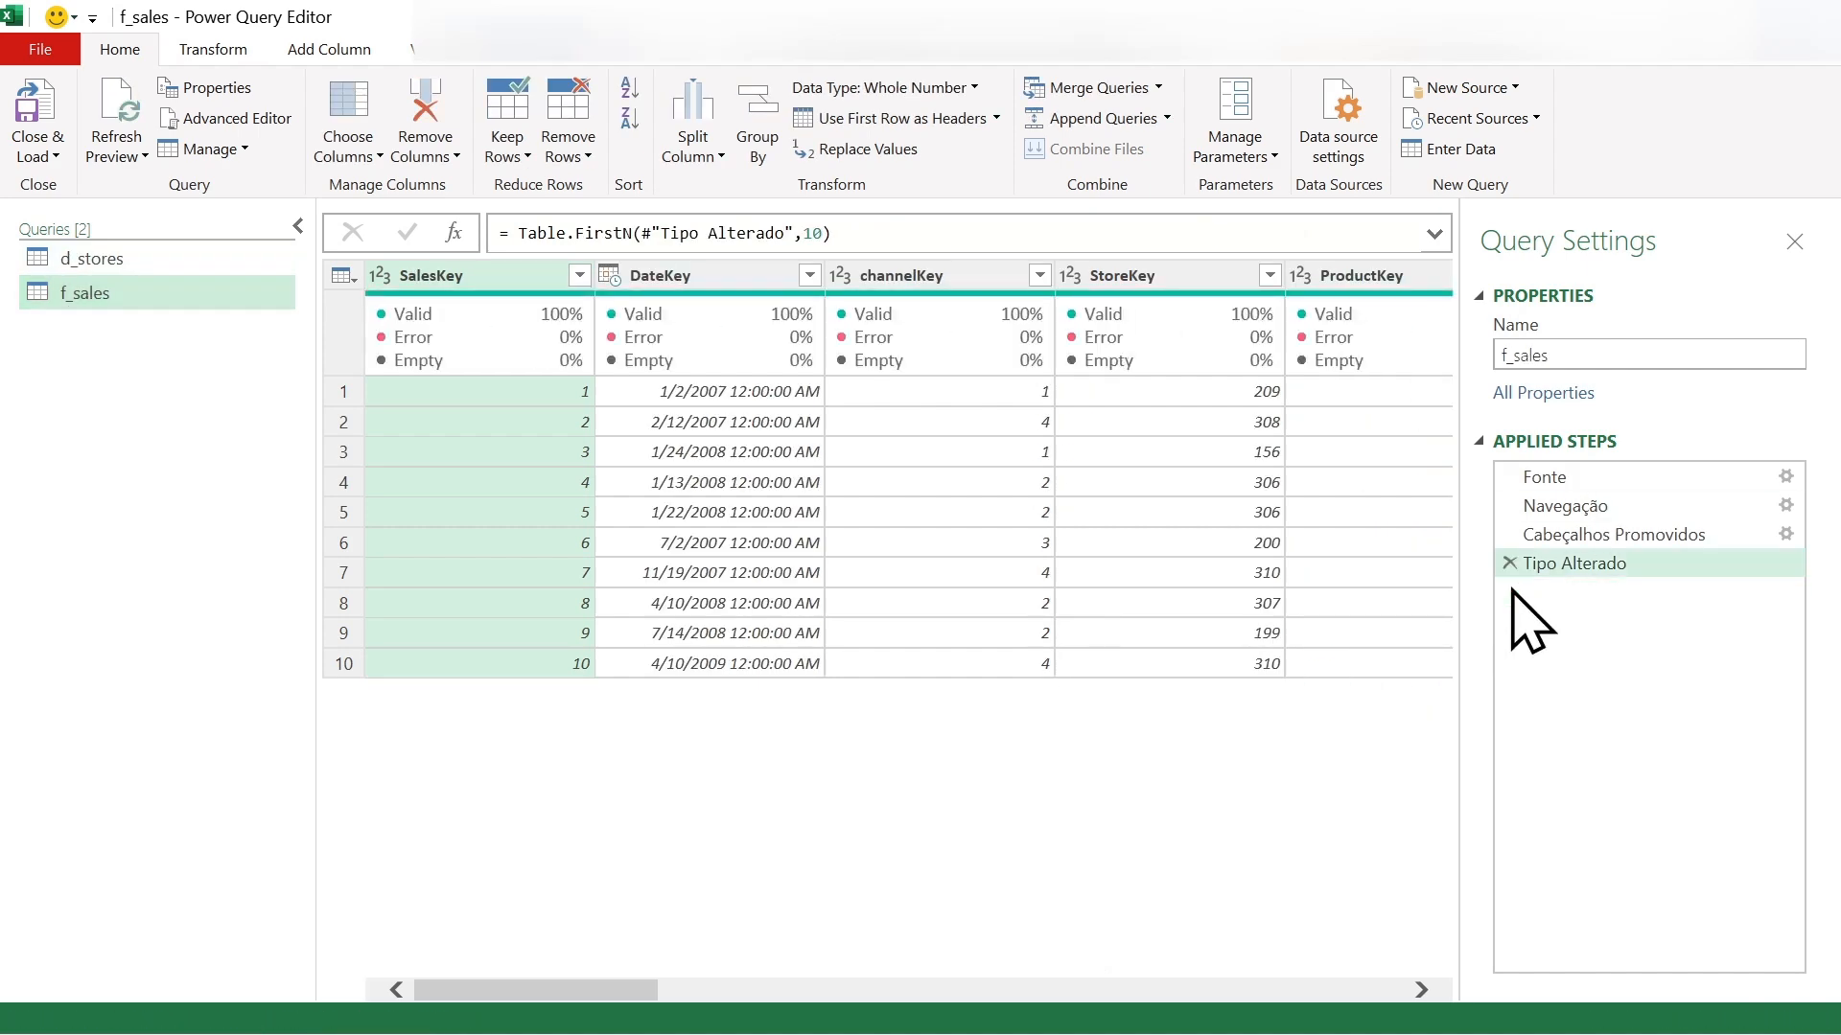
{"action": "left_click", "coordinate": [96, 259]}
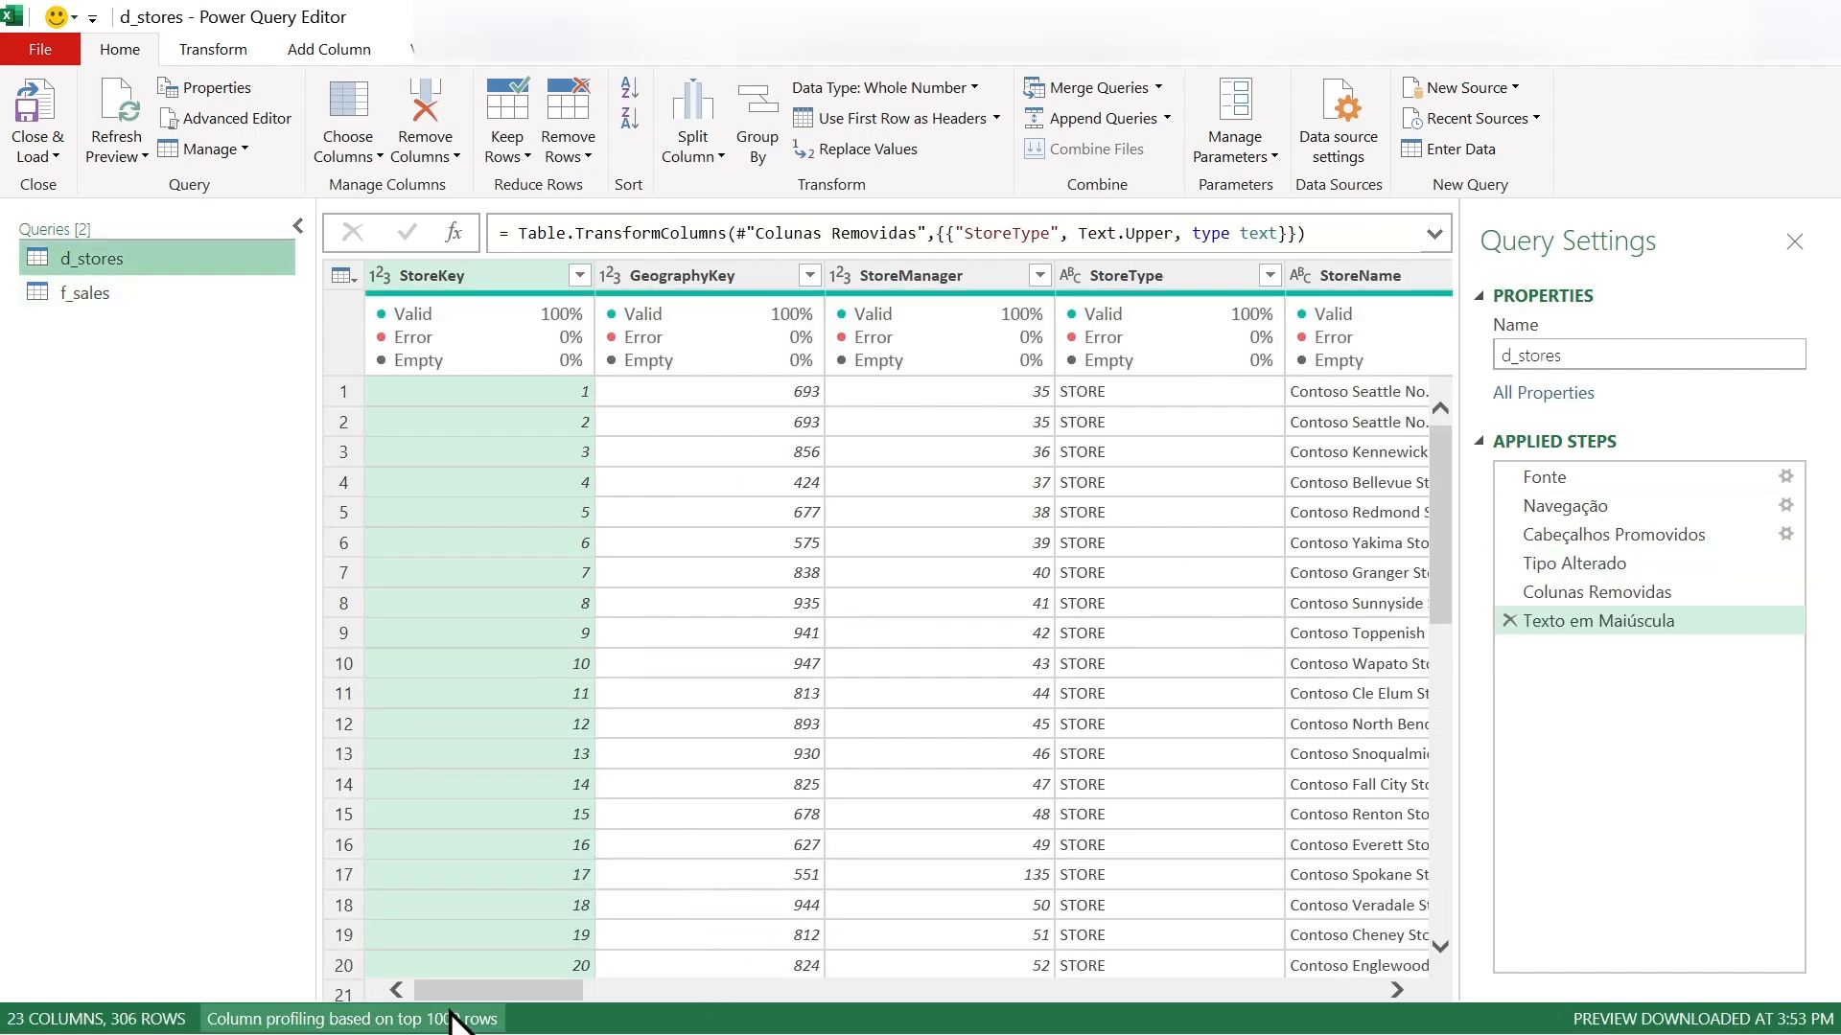
{"action": "mouse_move", "coordinate": [483, 991]}
{"action": "left_mouse_down"}
{"action": "mouse_move", "coordinate": [896, 1002]}
{"action": "mouse_move", "coordinate": [464, 997]}
{"action": "left_mouse_up"}
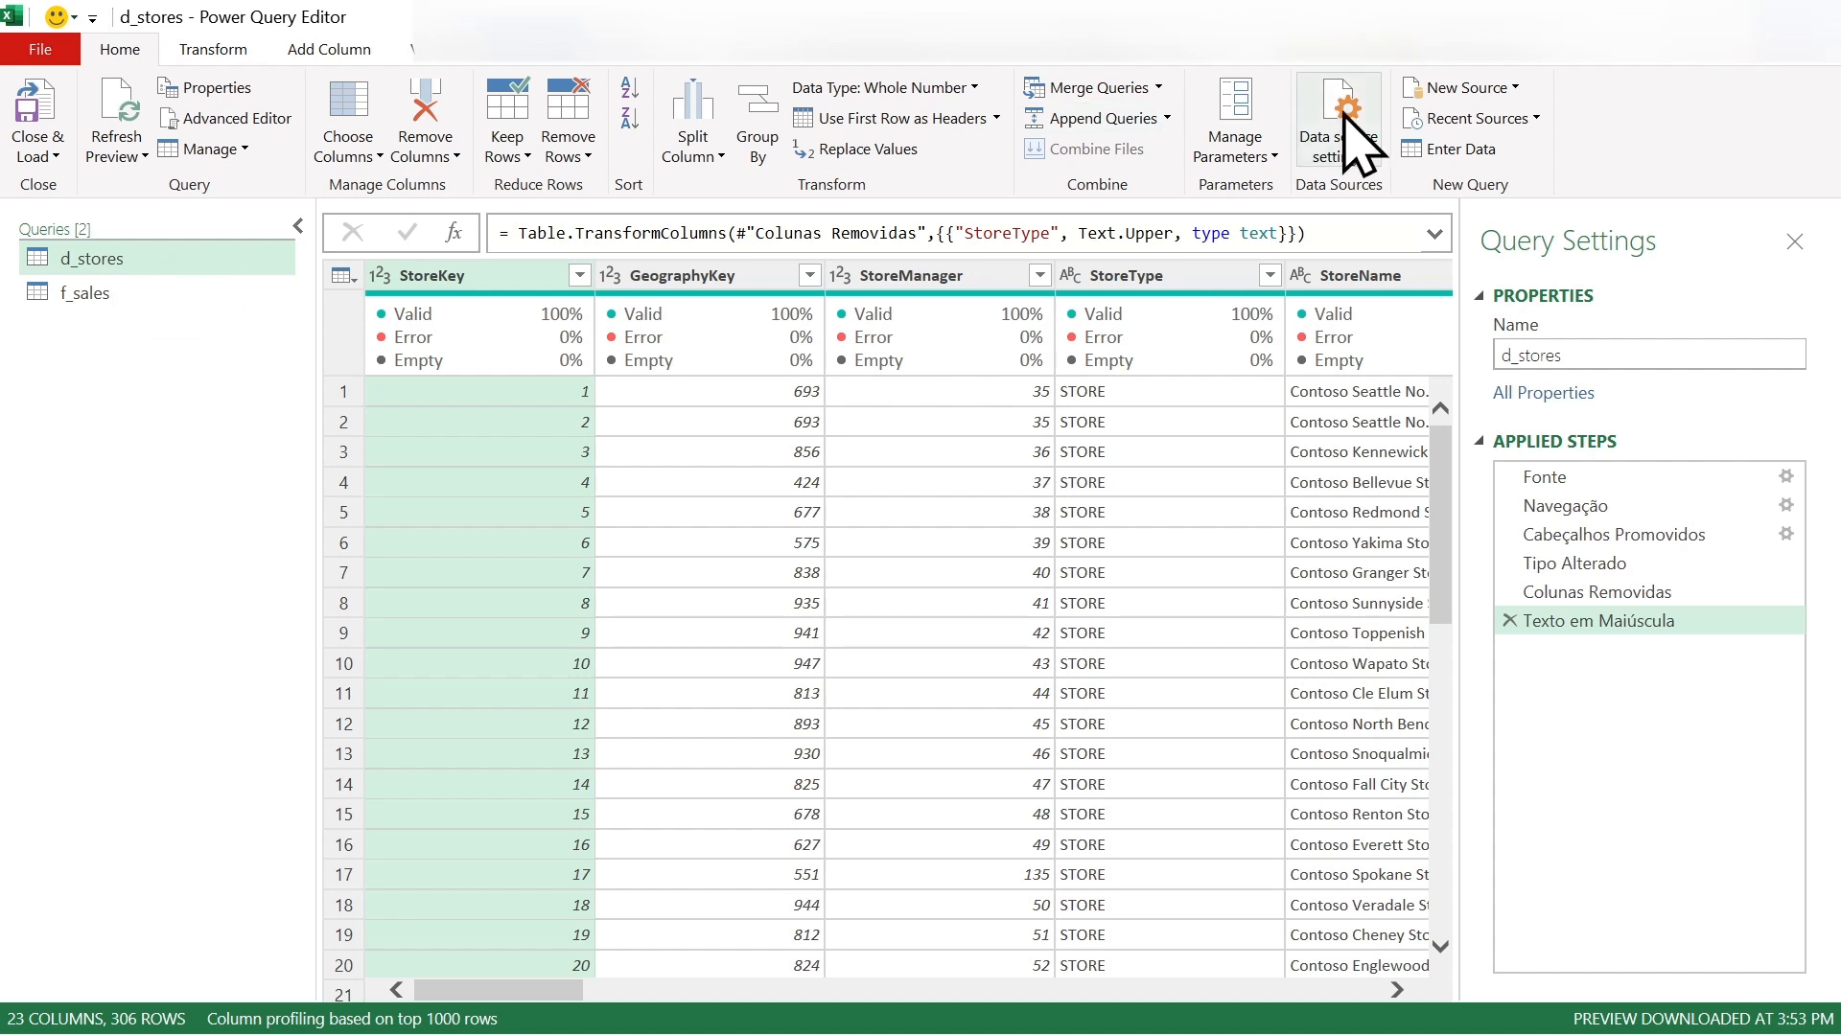
{"action": "left_click", "coordinate": [1807, 65]}
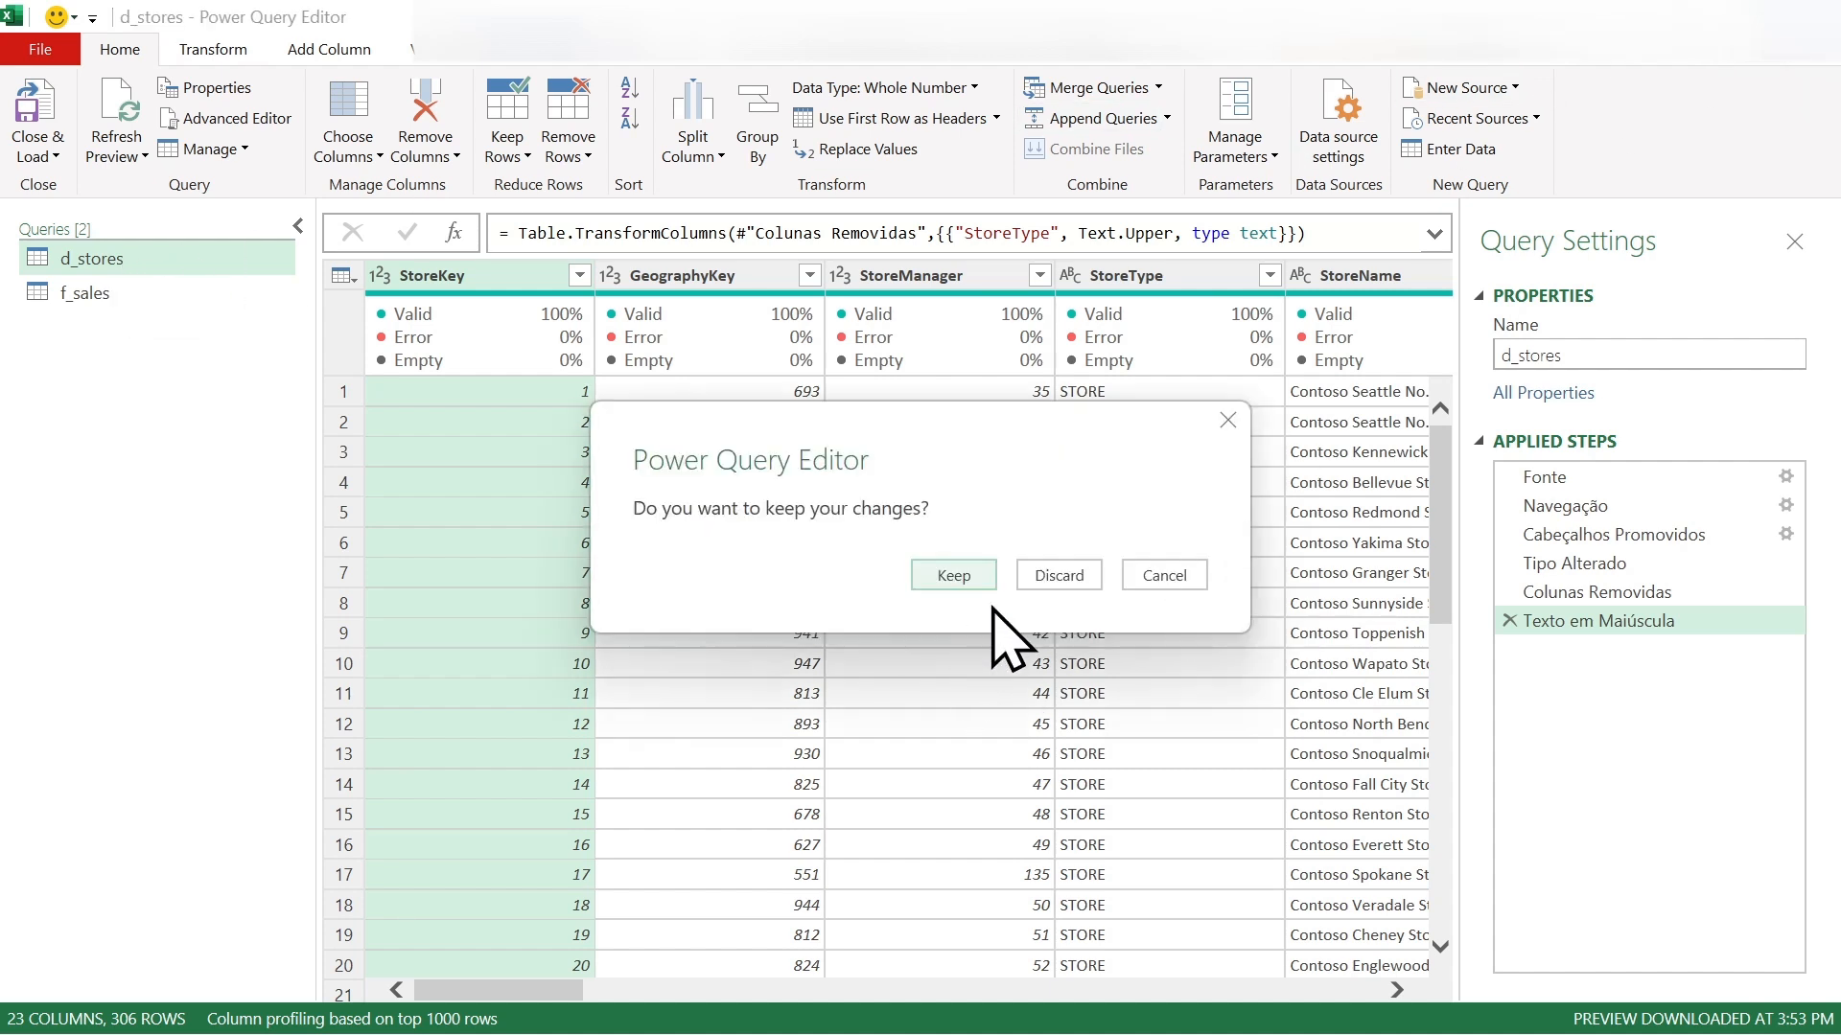
{"action": "left_click", "coordinate": [1070, 583]}
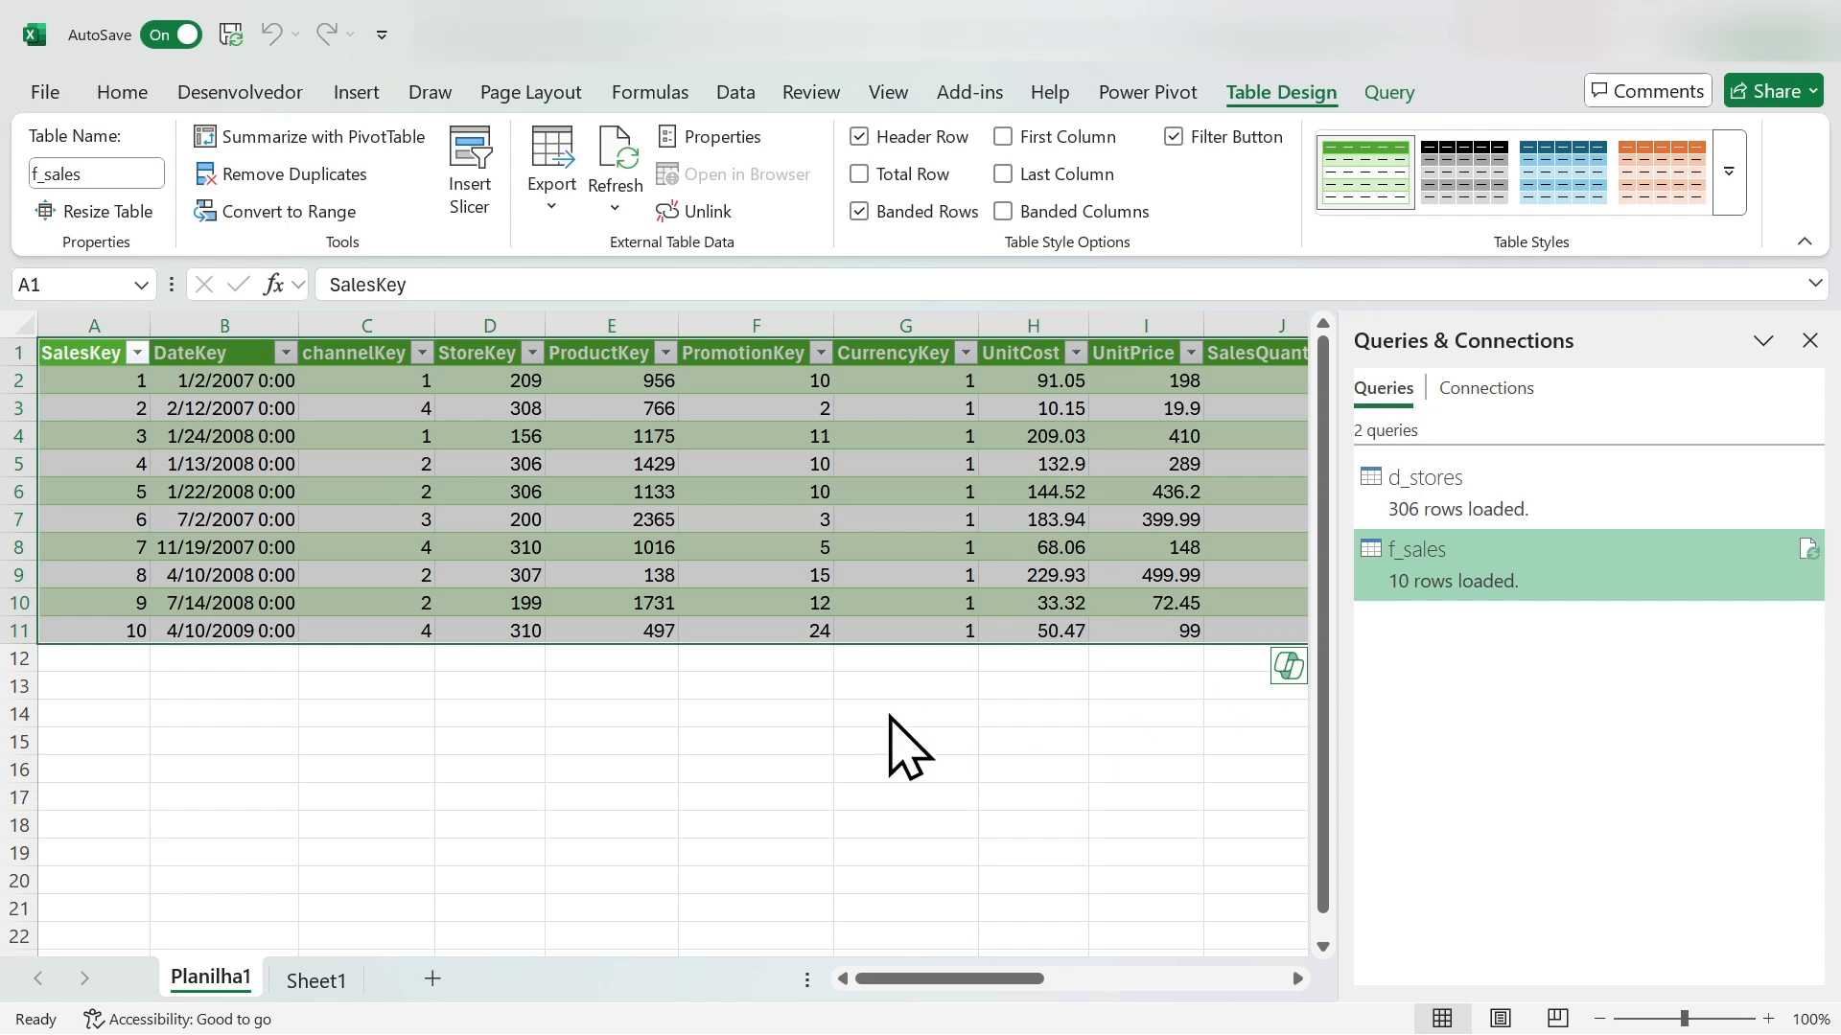
{"action": "left_click", "coordinate": [719, 678]}
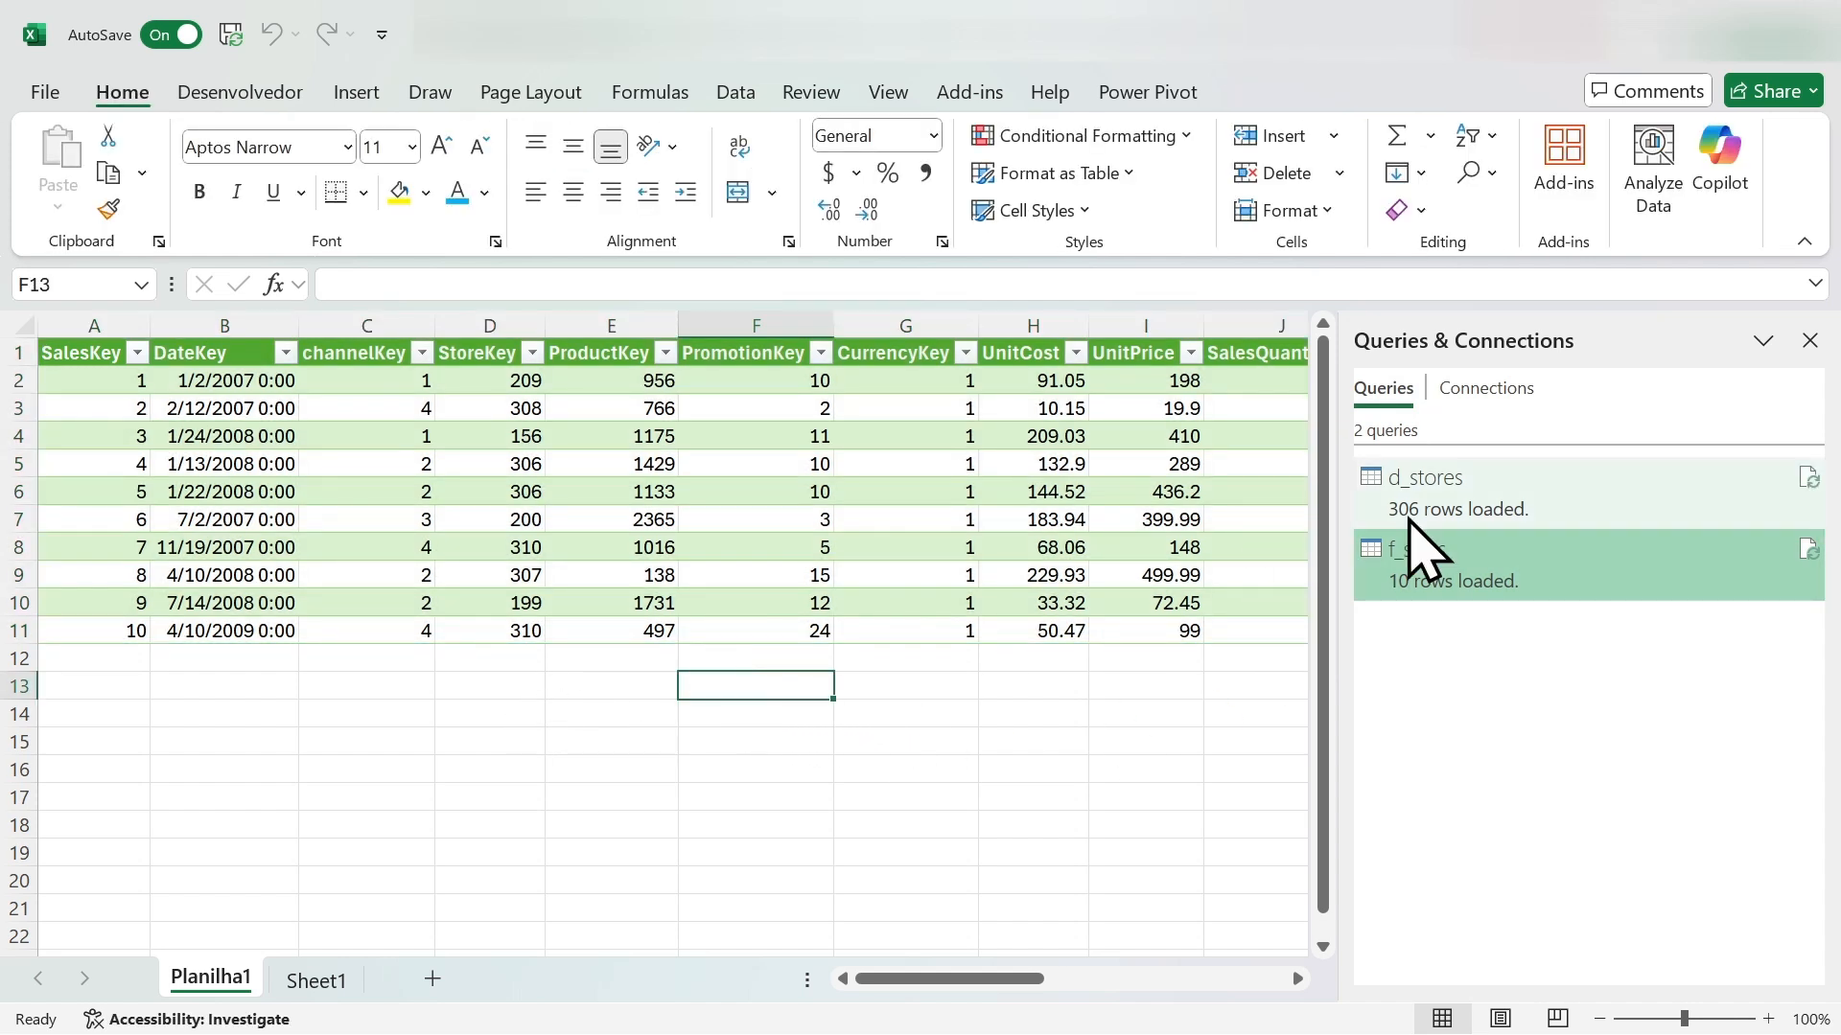
{"action": "left_click", "coordinate": [1495, 493]}
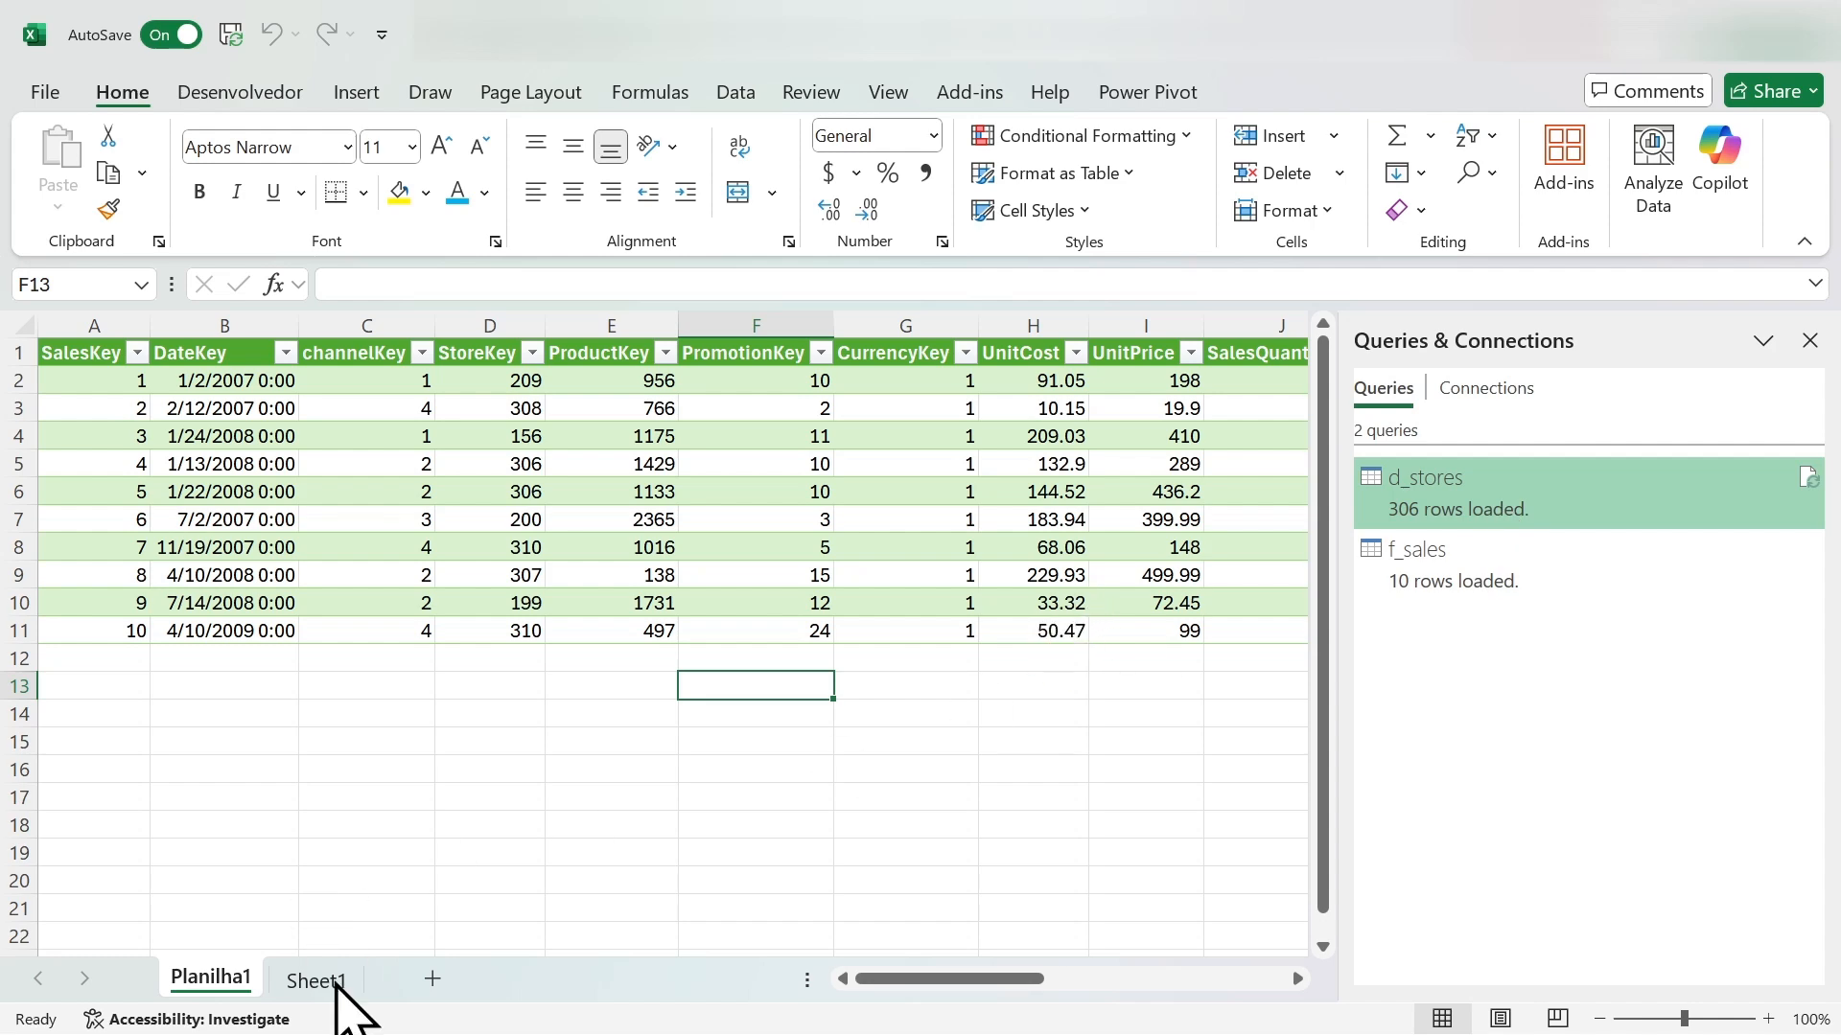
{"action": "mouse_move", "coordinate": [1484, 518]}
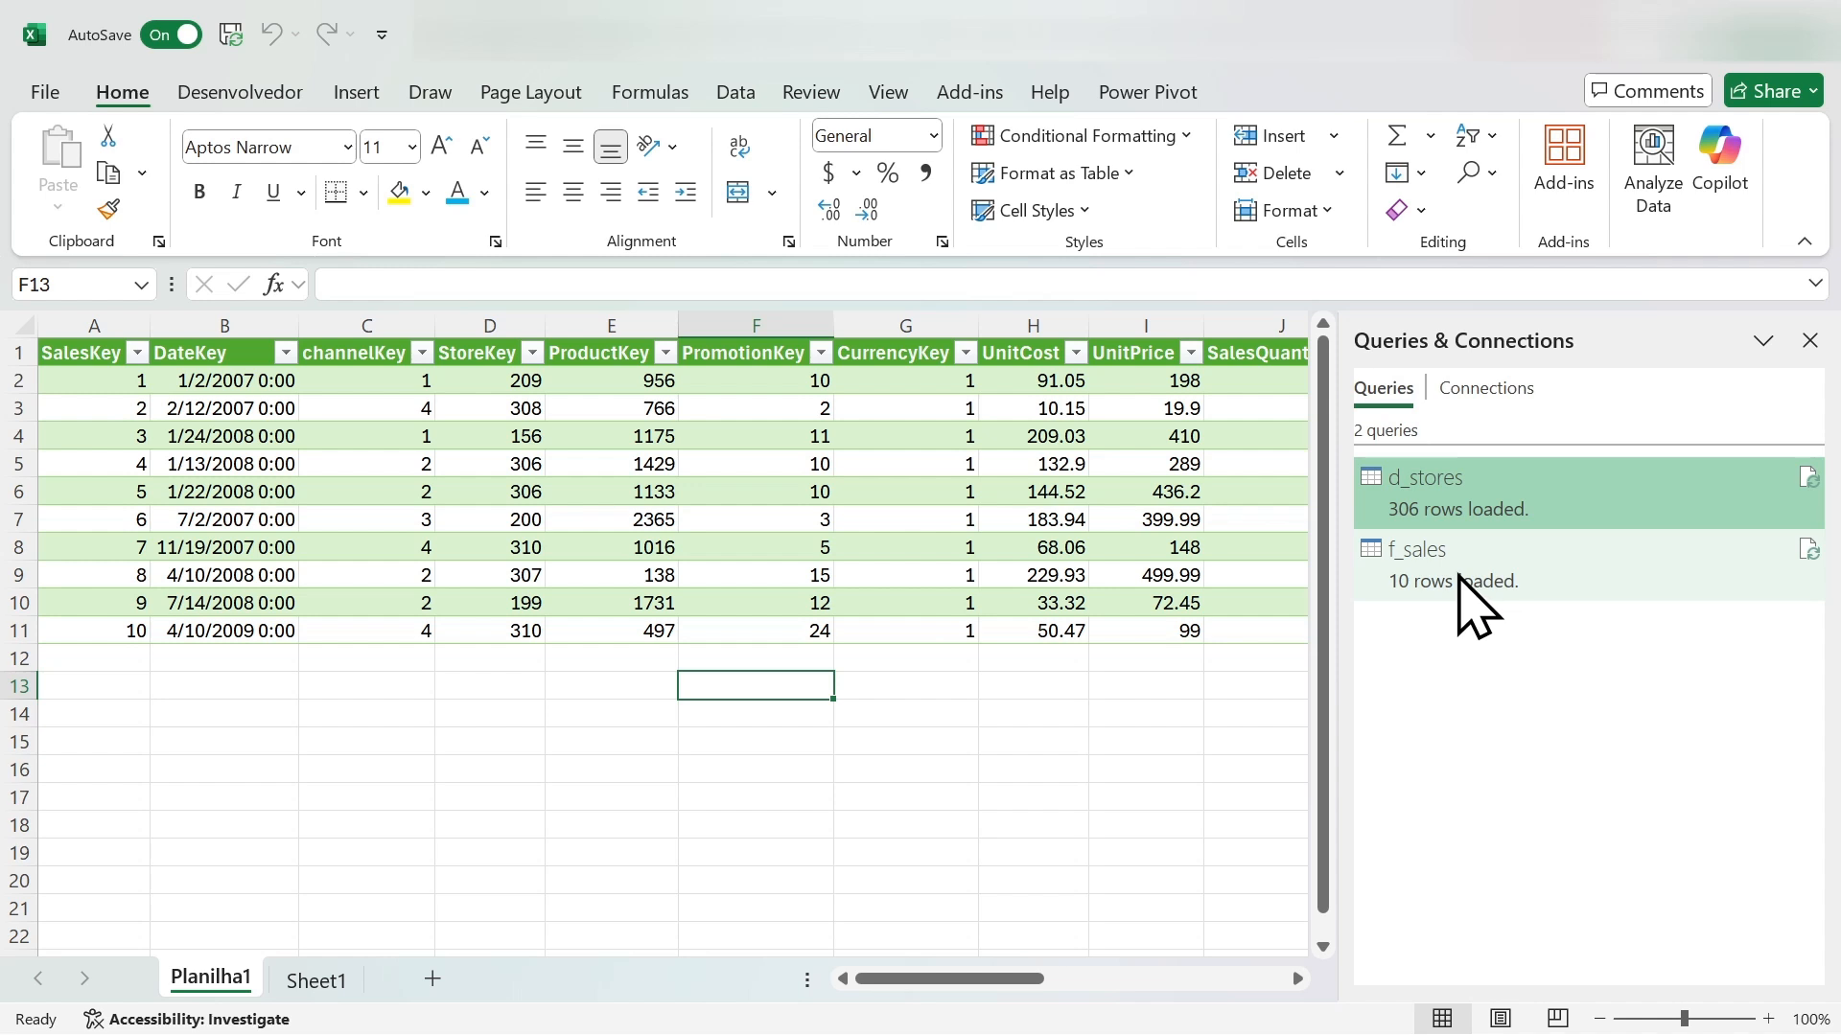
{"action": "left_click", "coordinate": [1471, 590]}
{"action": "left_click", "coordinate": [820, 817]}
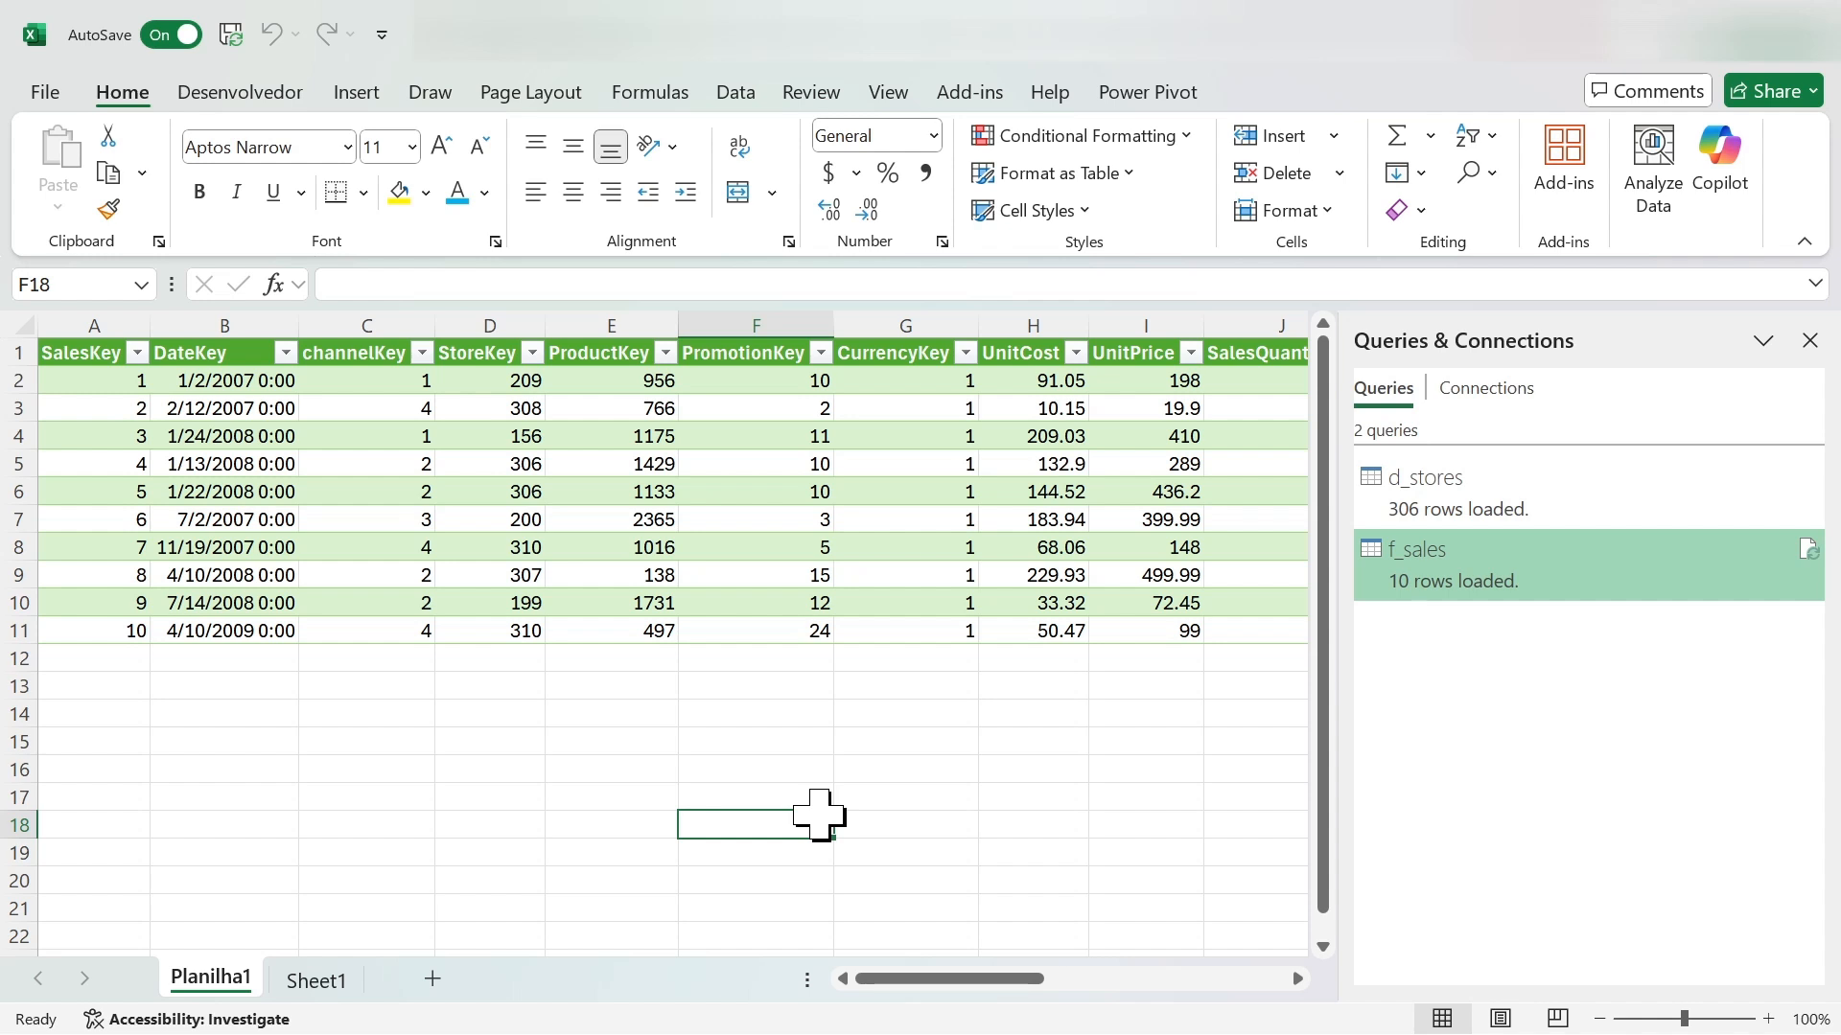
- Open the Data Model in Power Pivot's diagram view, move the f_sales table away from d_stores, and inspect their StoreKey relationship
{"action": "left_click", "coordinate": [1148, 92]}
{"action": "left_click", "coordinate": [61, 182]}
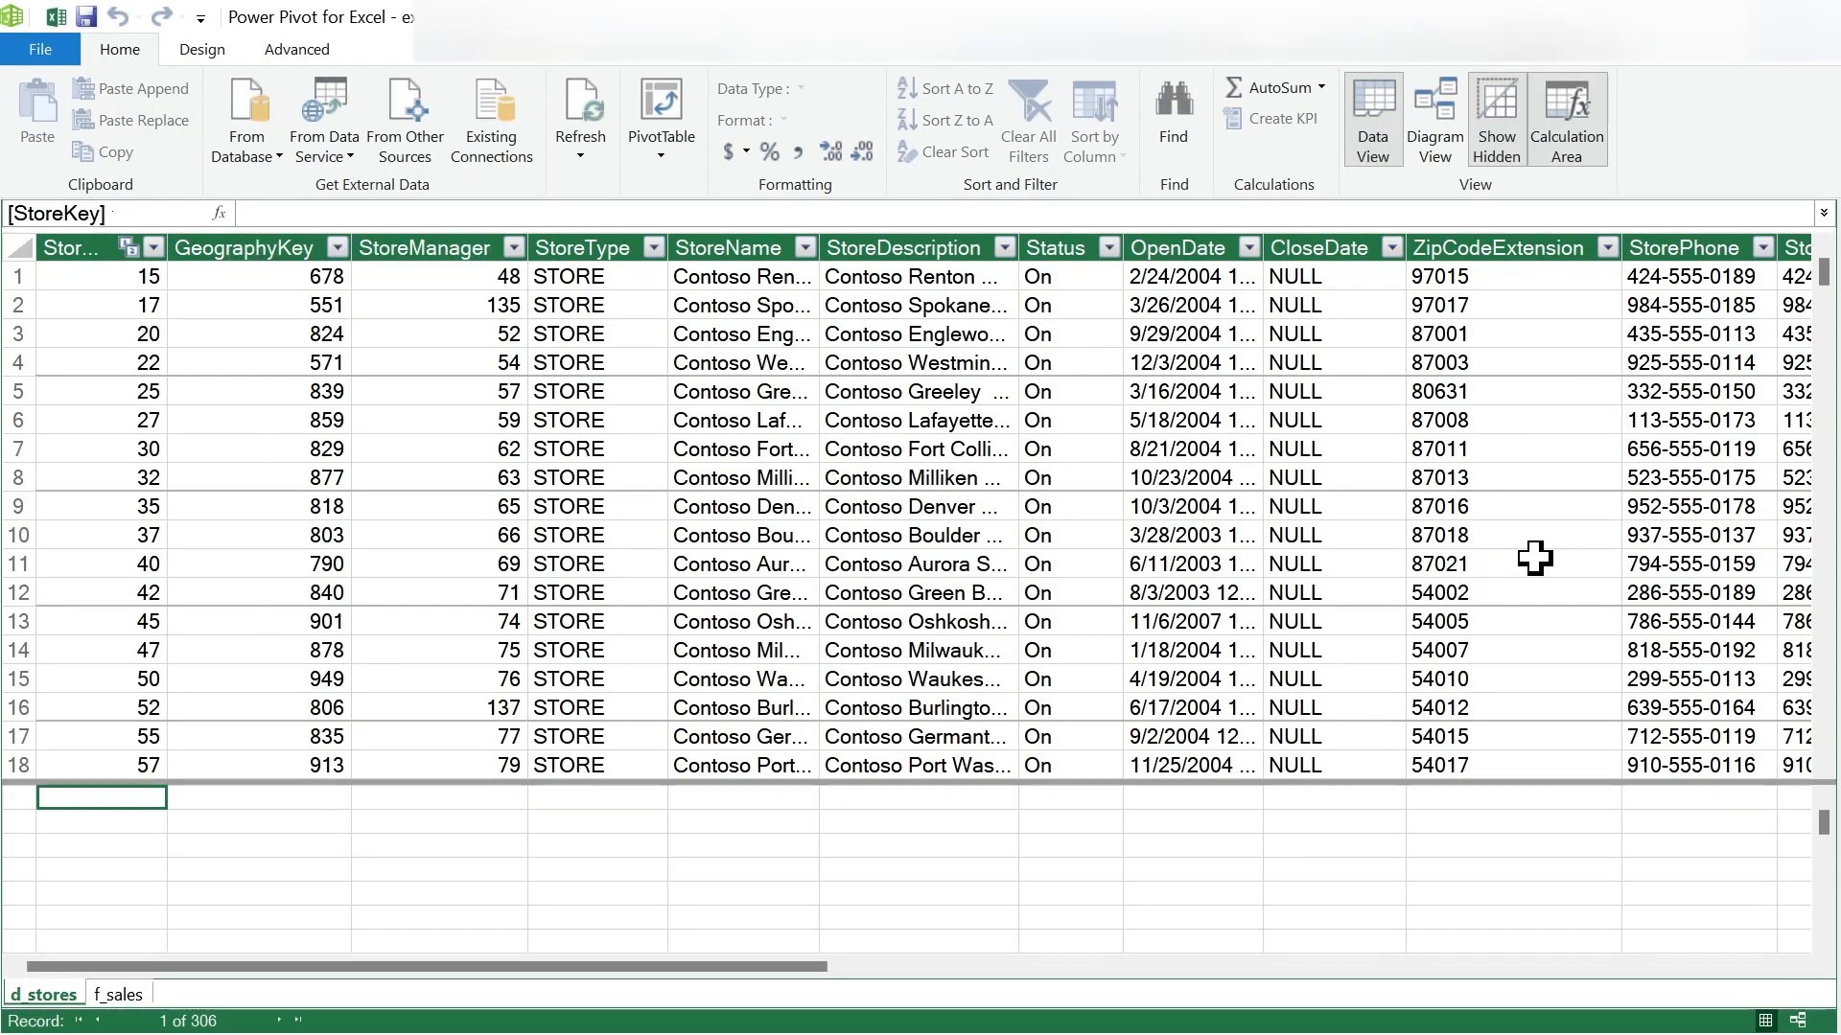
{"action": "left_click", "coordinate": [1443, 133]}
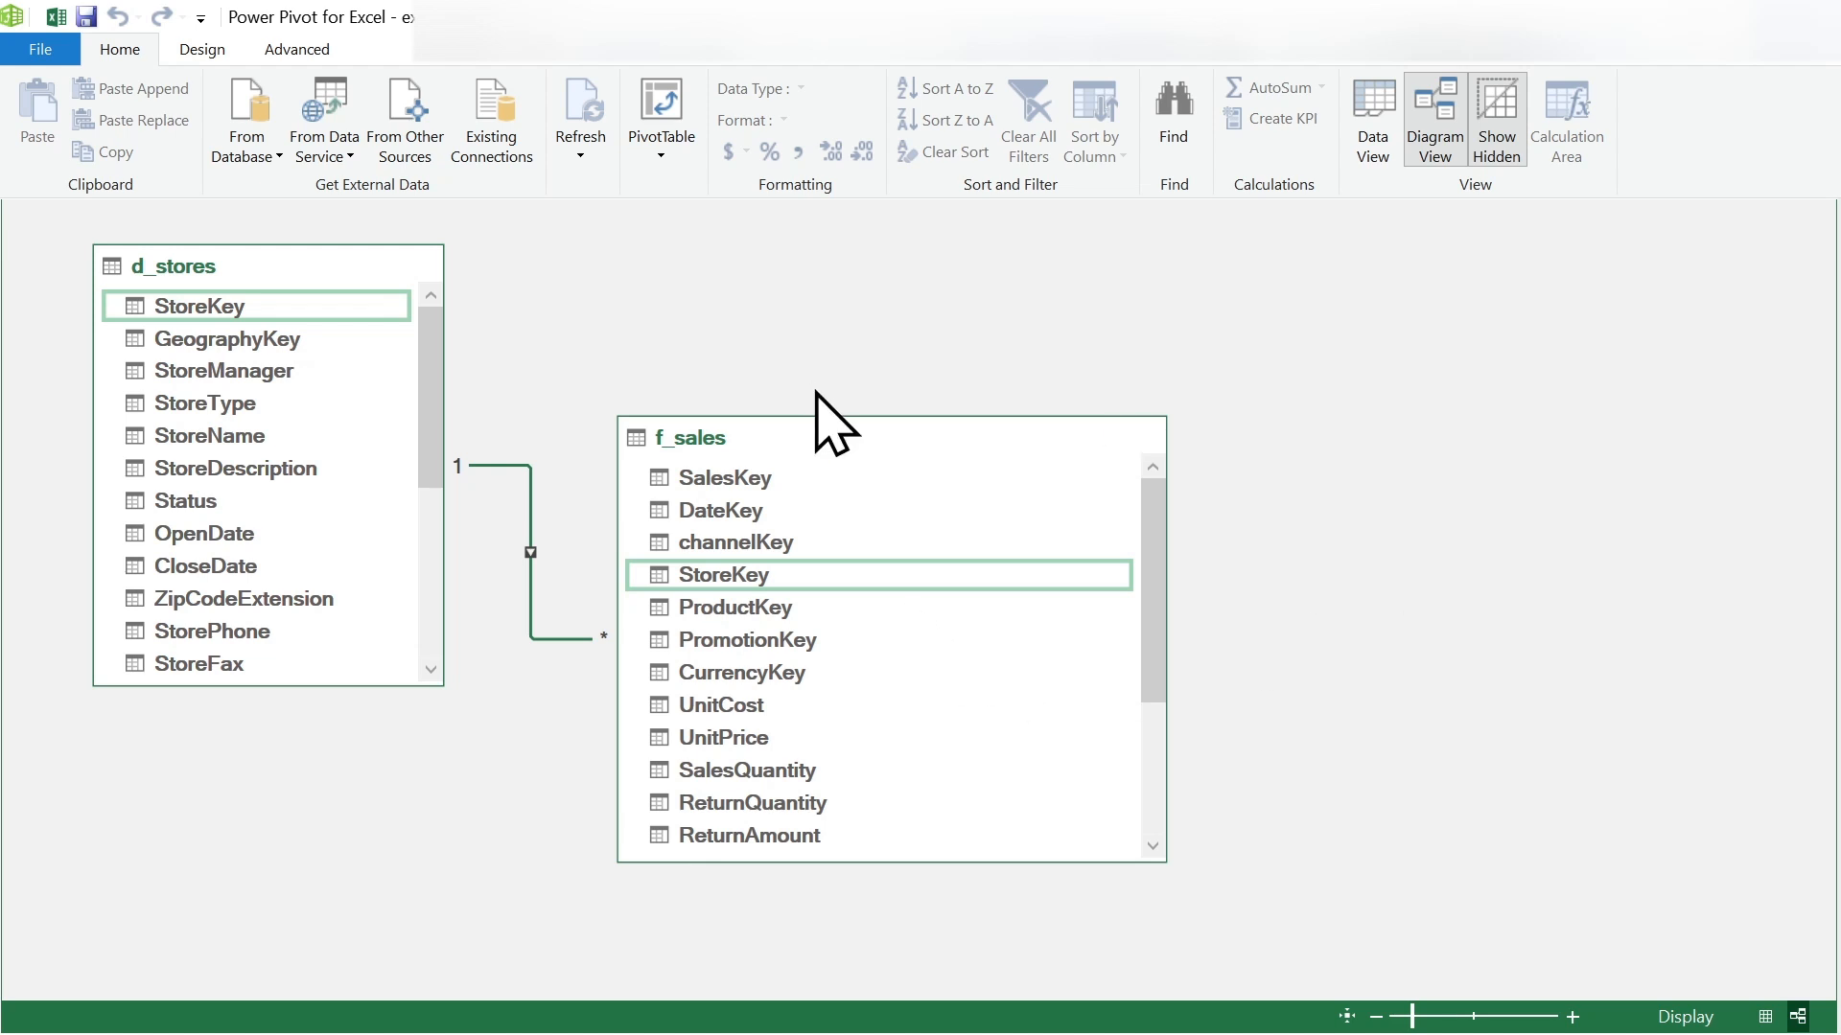
{"action": "left_click_drag", "start_coordinate": [822, 440], "coordinate": [972, 301]}
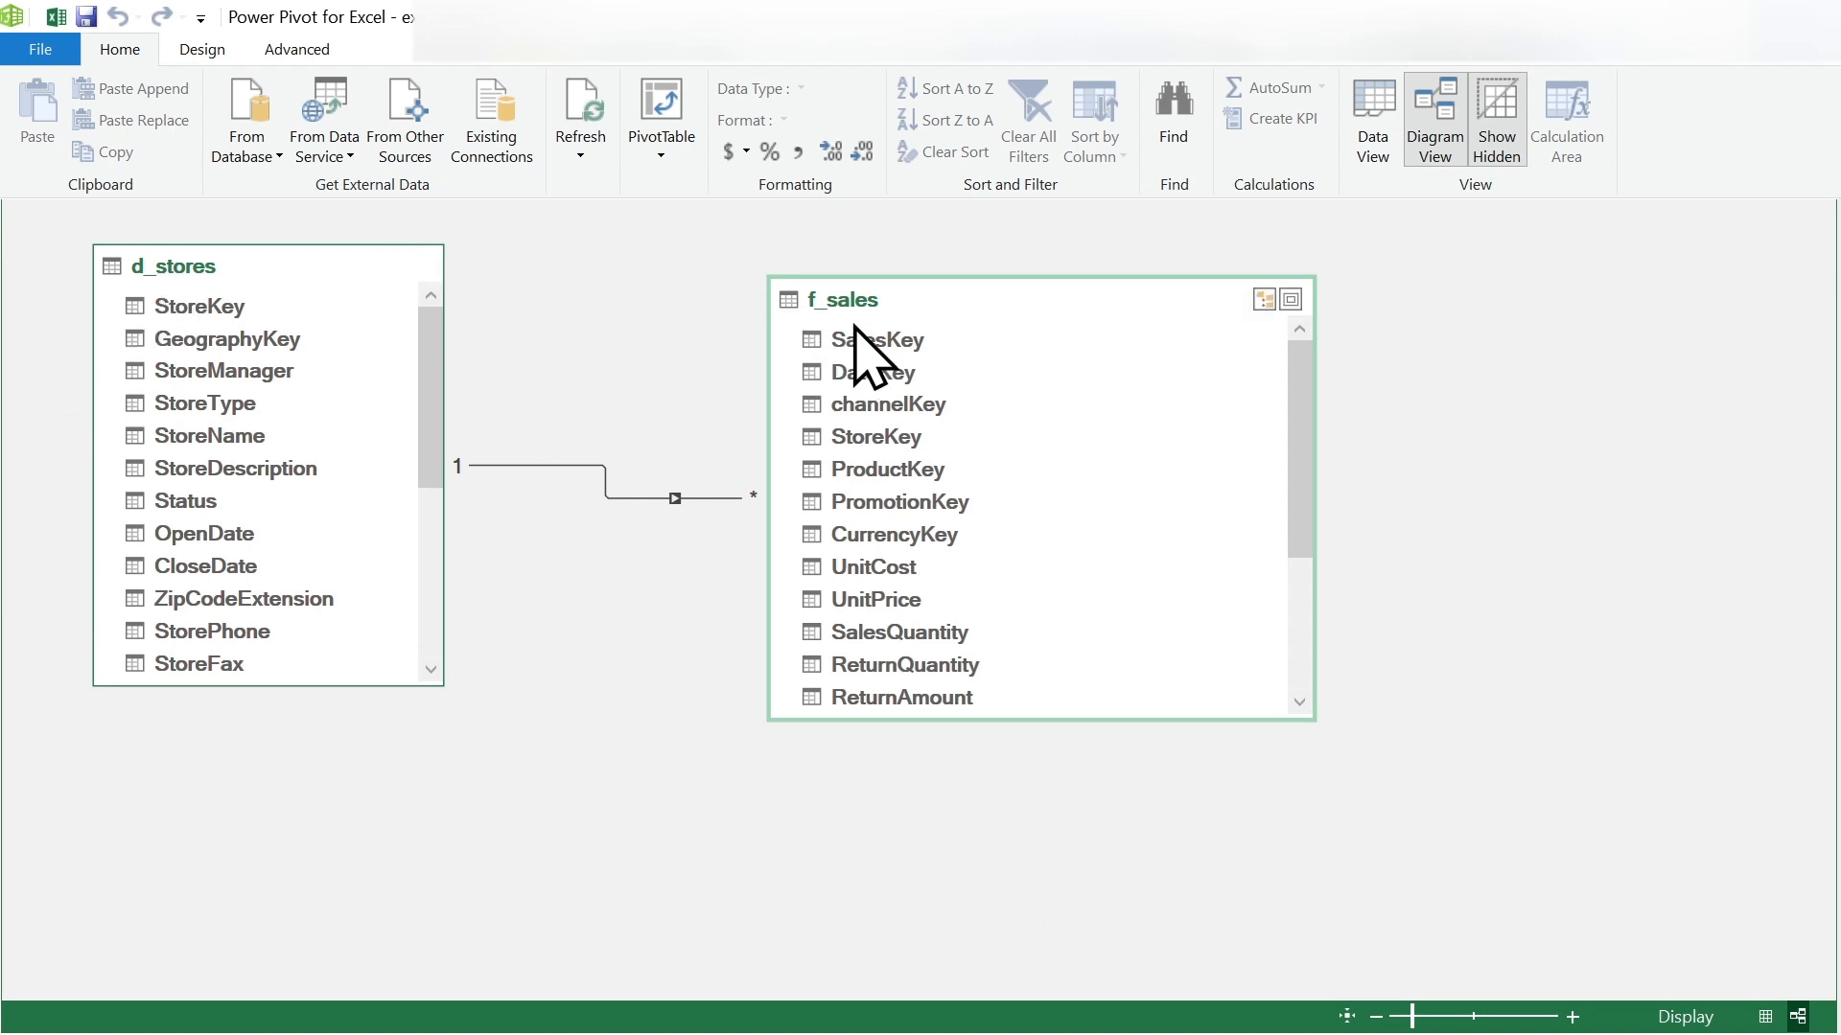
{"action": "left_click", "coordinate": [687, 559]}
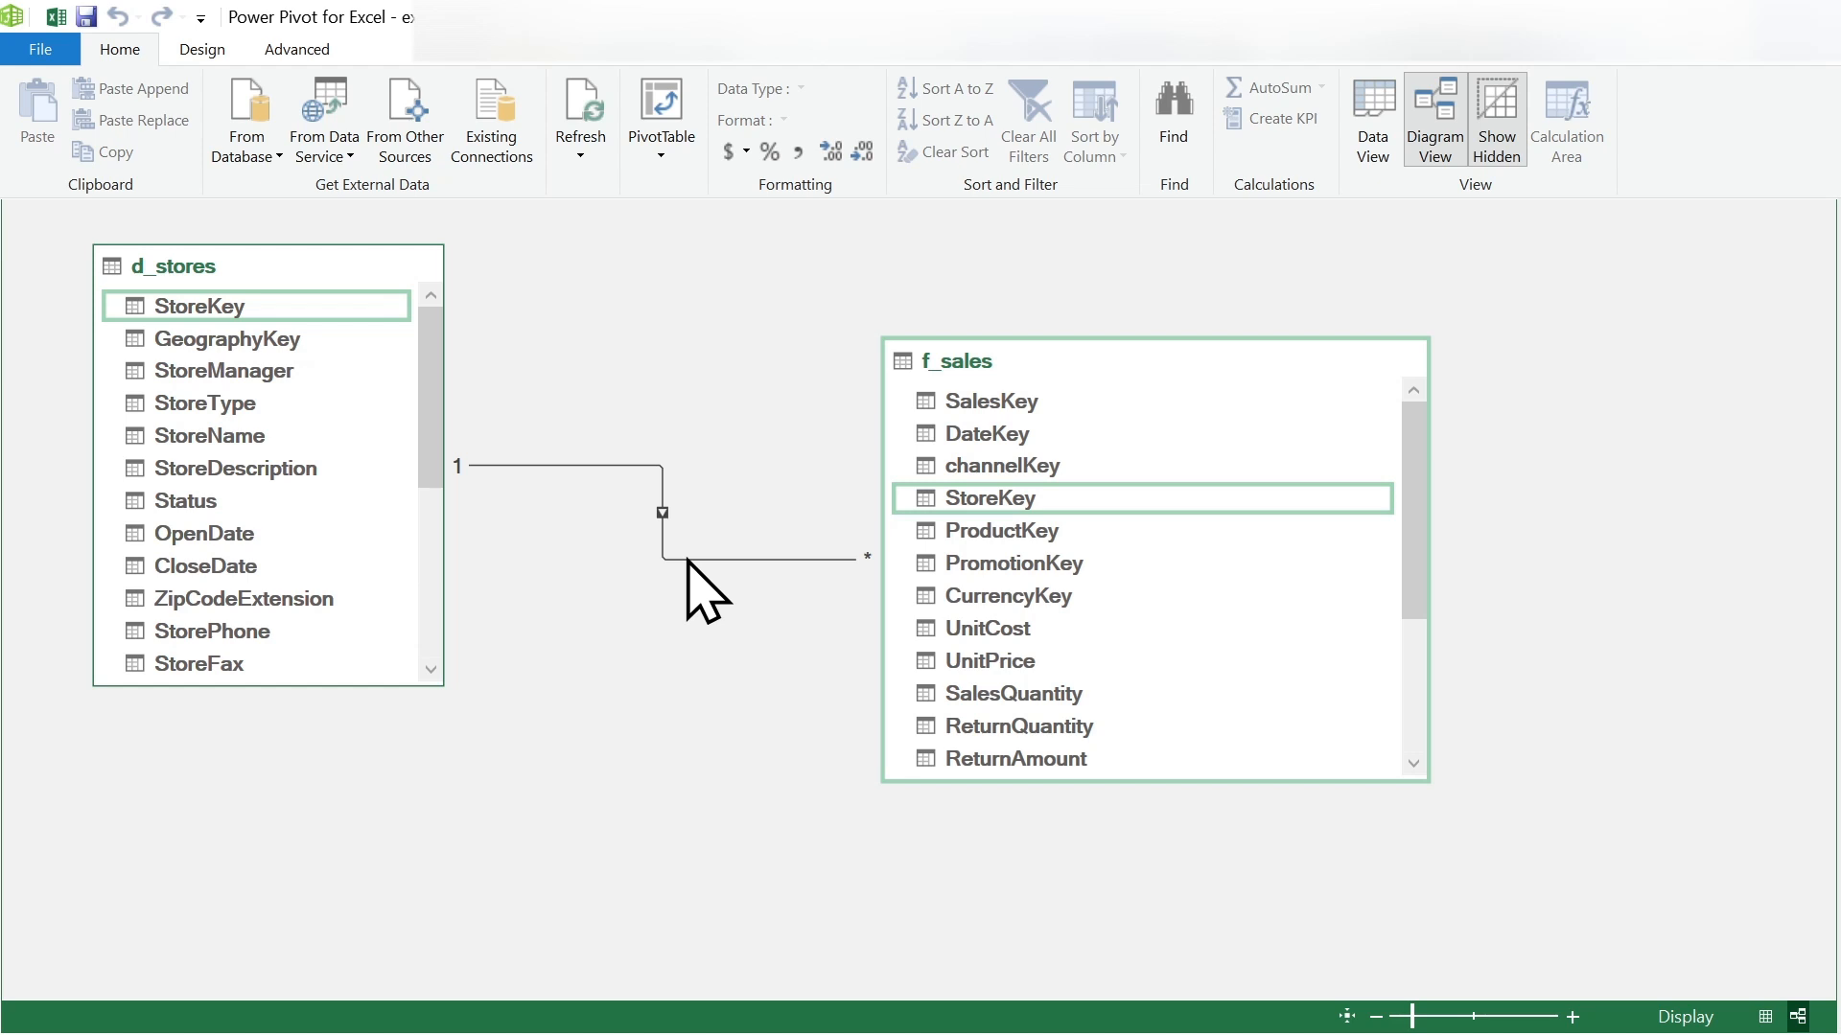
- Show the Power Pivot window reduced in front of the workbook, and close it
{"action": "left_click_drag", "start_coordinate": [895, 20], "coordinate": [813, 307]}
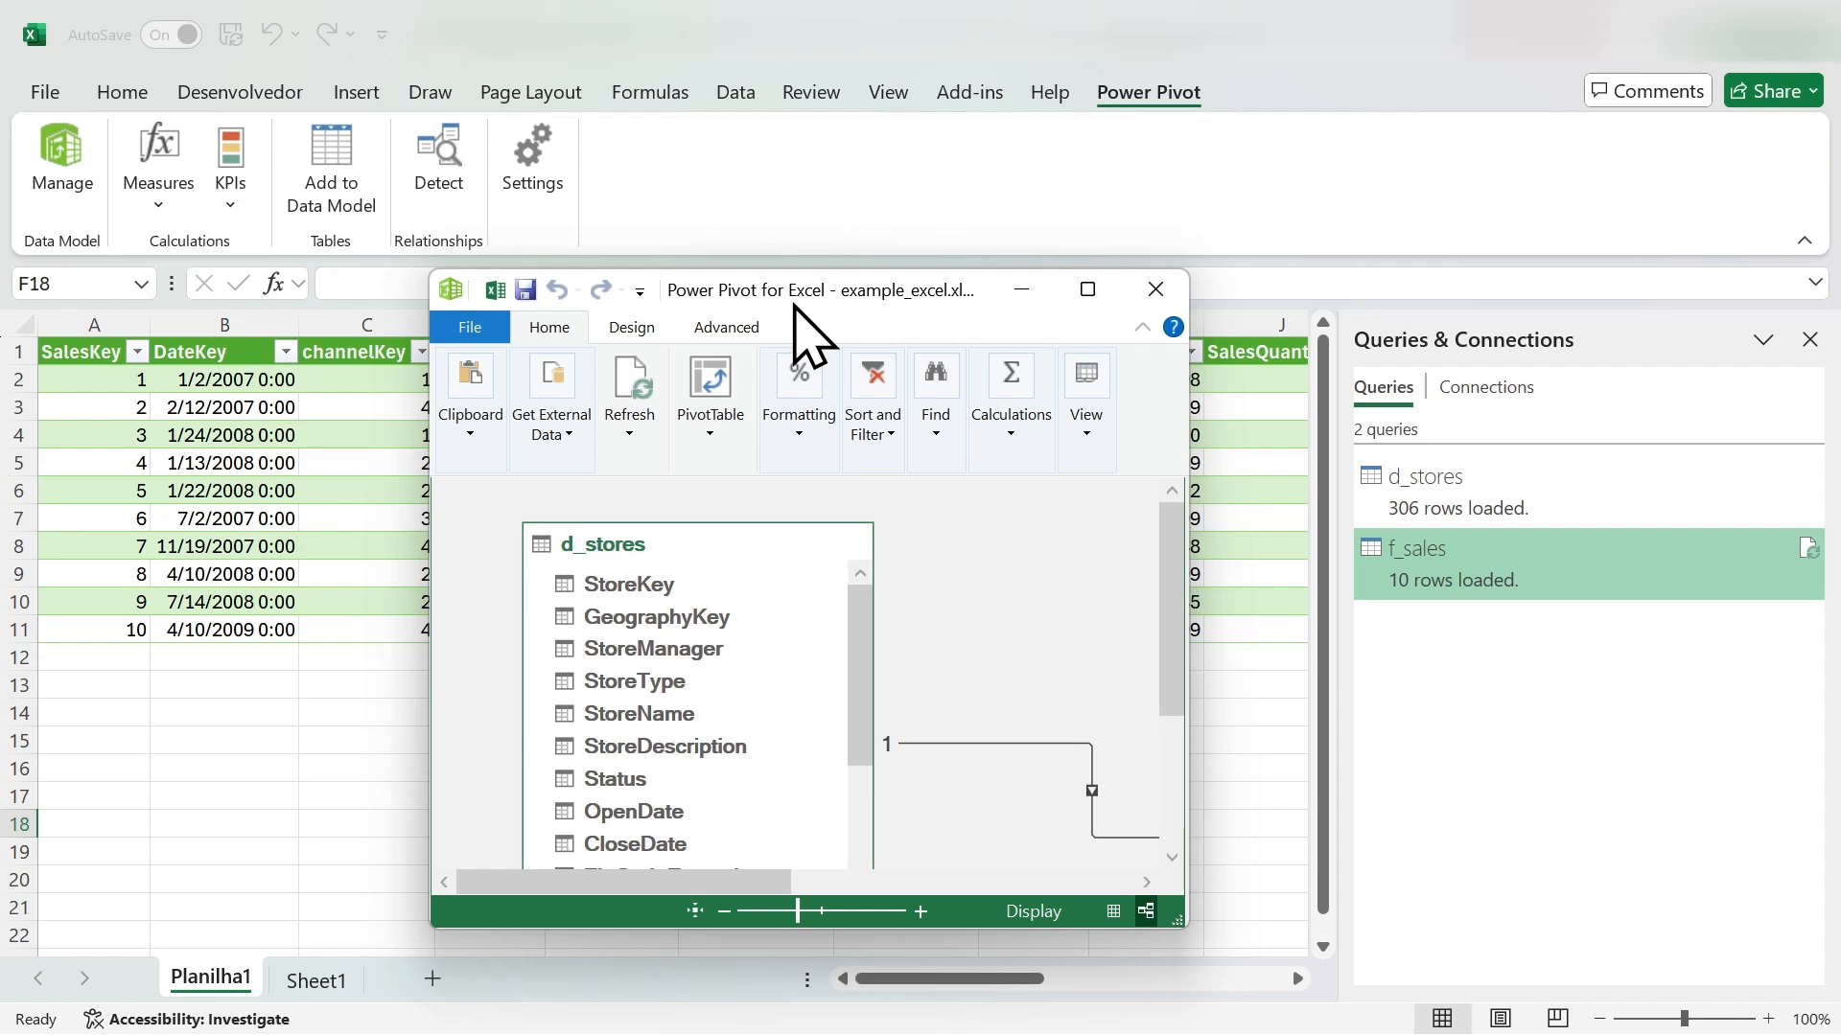
{"action": "left_click", "coordinate": [1087, 289]}
{"action": "left_click_drag", "start_coordinate": [925, 19], "coordinate": [808, 210]}
{"action": "mouse_move", "coordinate": [1083, 206]}
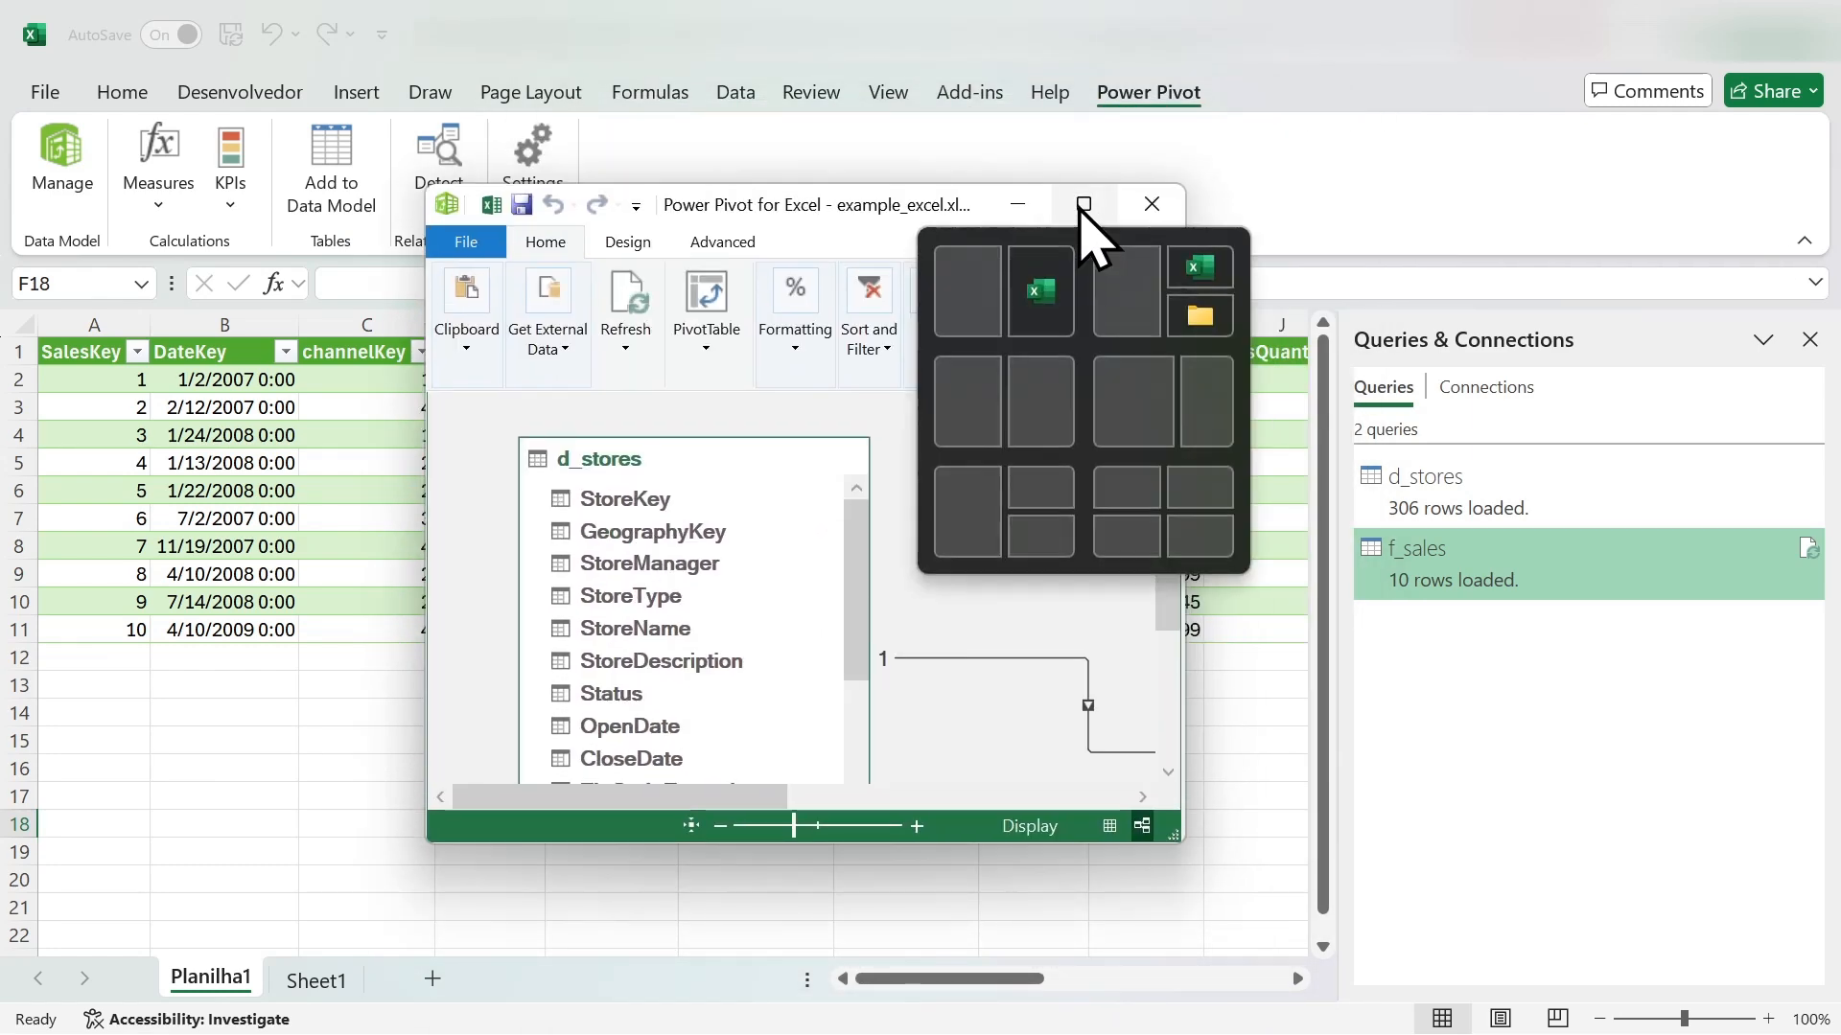
{"action": "left_click_drag", "start_coordinate": [1077, 751], "coordinate": [1564, 932]}
{"action": "left_click", "coordinate": [1528, 118]}
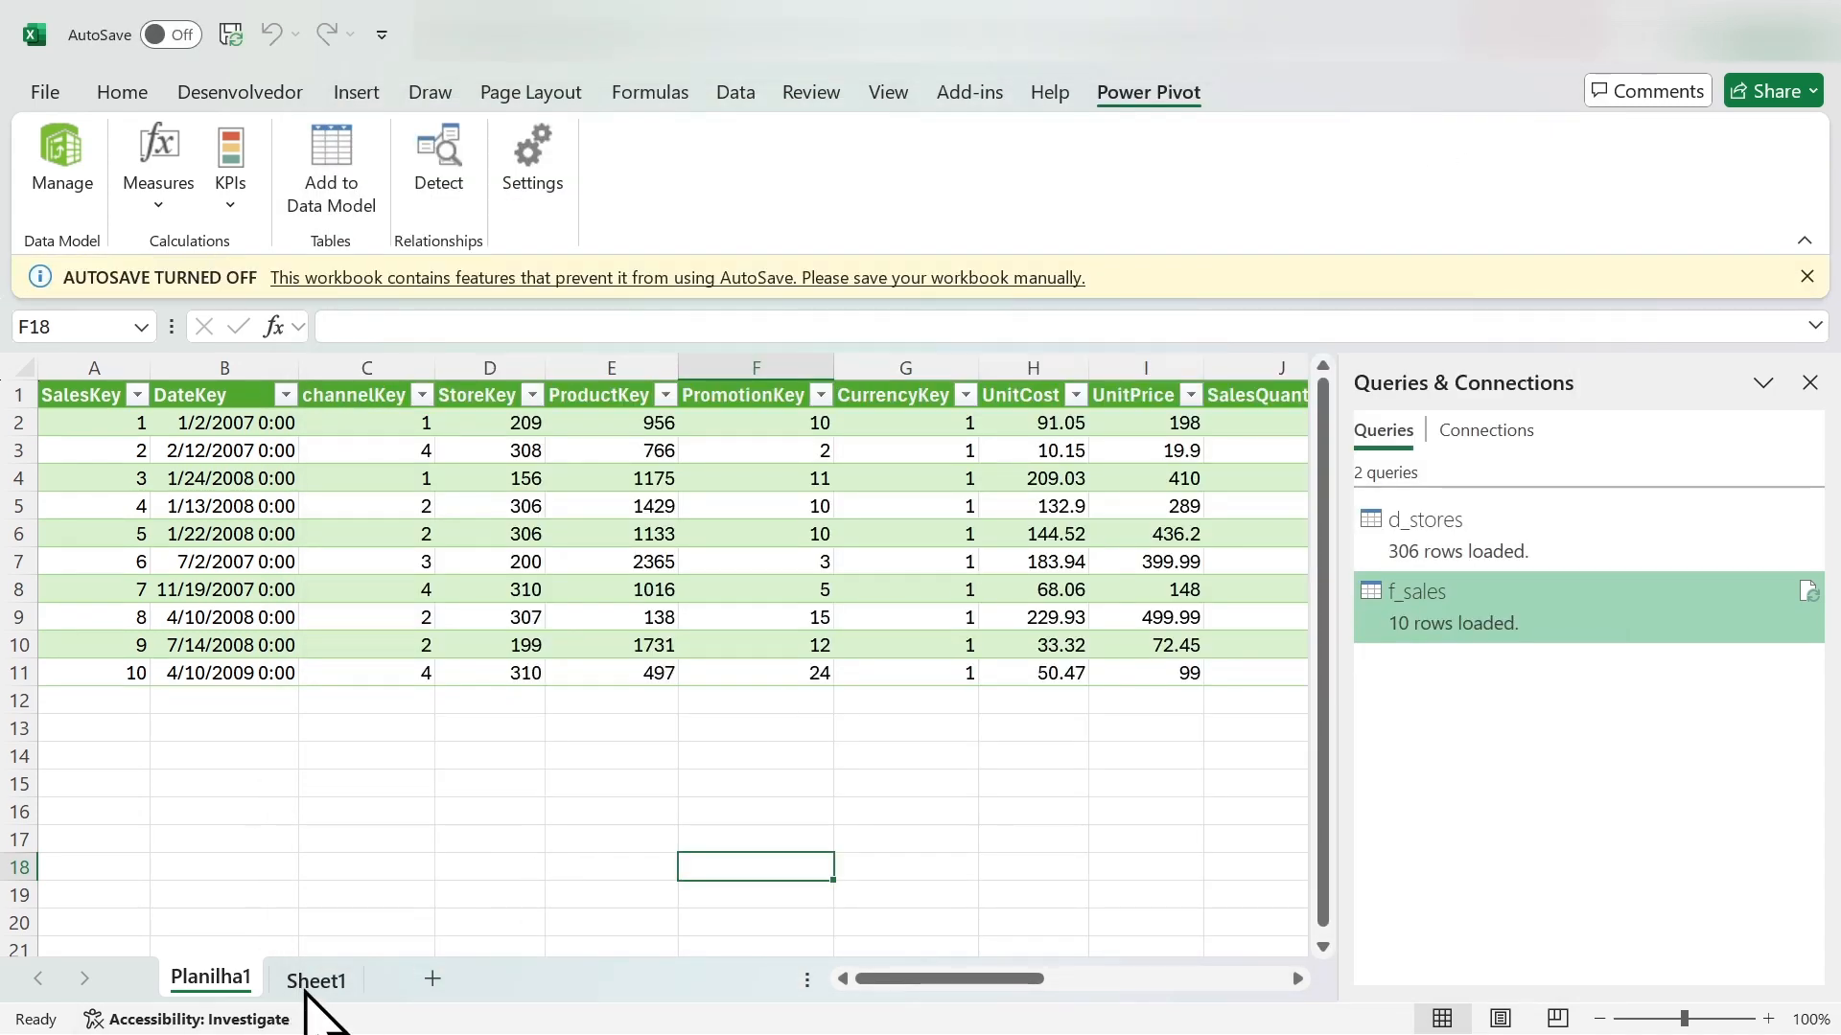
- Add a new worksheet after Planilha1 and select cell A2 in it
{"action": "left_click", "coordinate": [432, 978]}
{"action": "left_click", "coordinate": [391, 442]}
{"action": "left_click", "coordinate": [122, 388]}
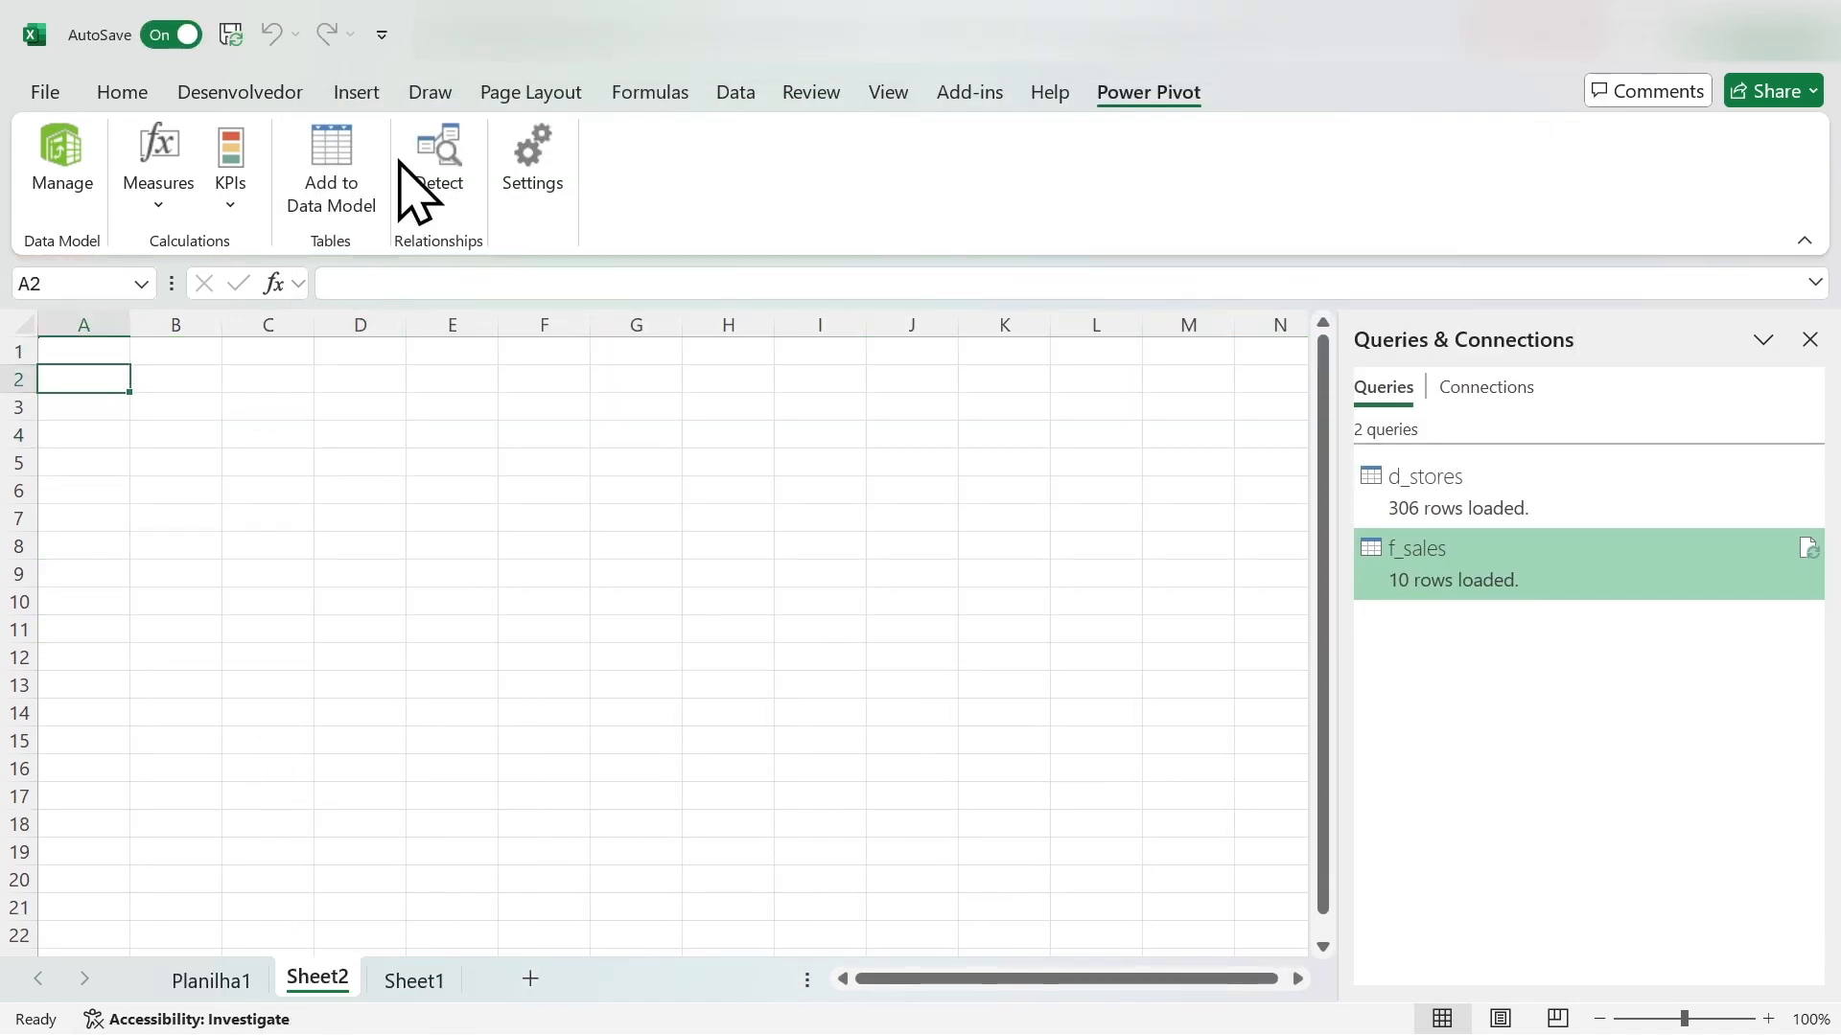
- Insert a PivotTable from the Data Model into the existing worksheet Sheet2 at cell B2
{"action": "left_click", "coordinate": [357, 93]}
{"action": "left_click", "coordinate": [1019, 211]}
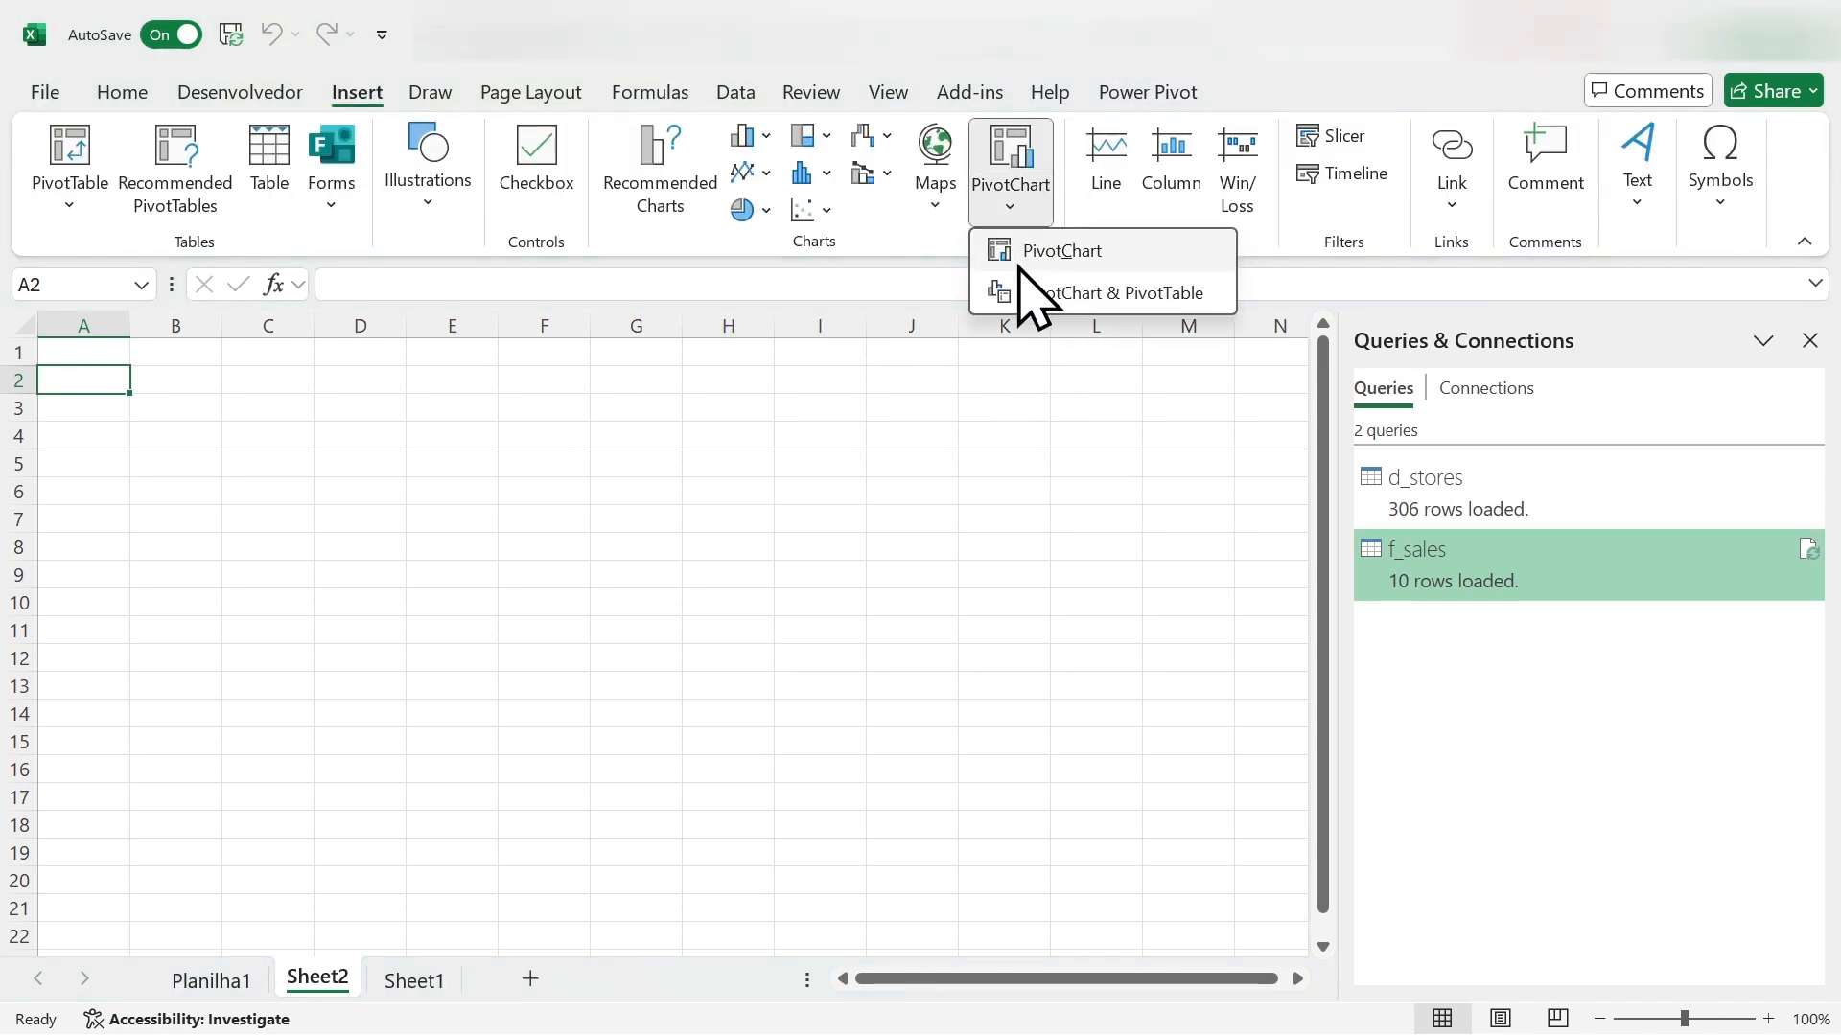
{"action": "left_click", "coordinate": [69, 187]}
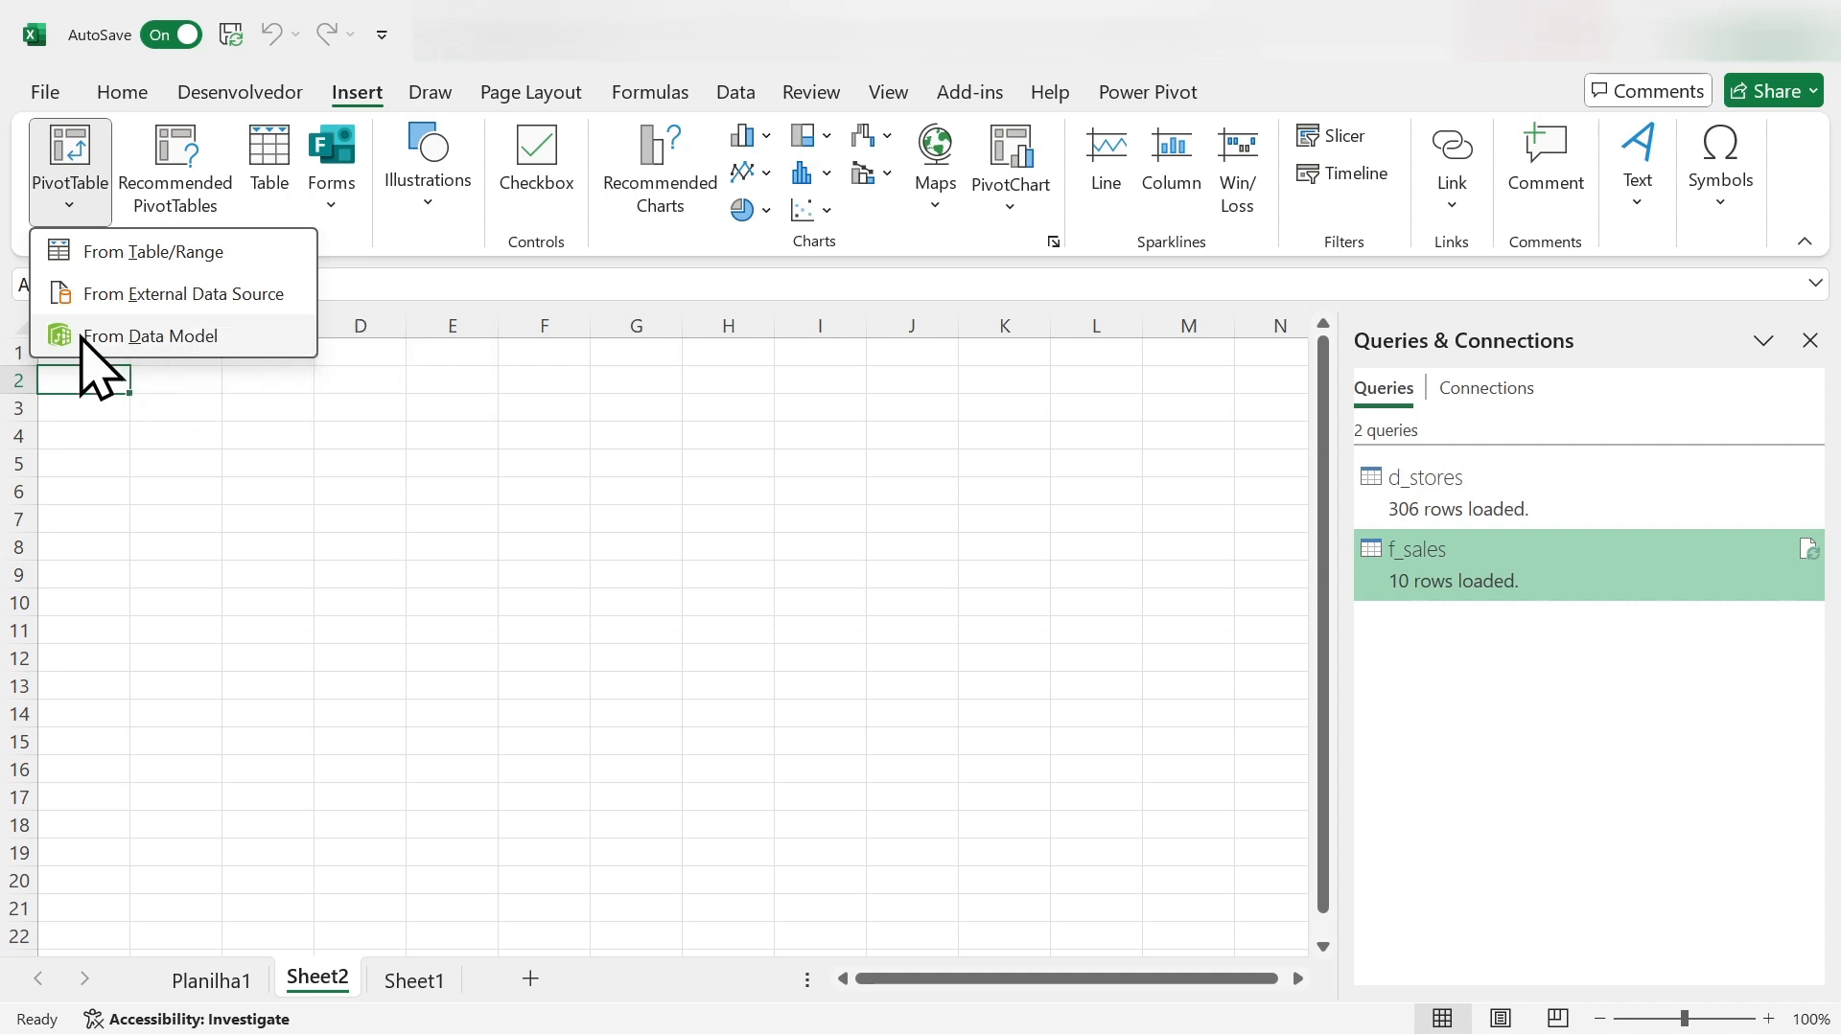
{"action": "left_click", "coordinate": [168, 341]}
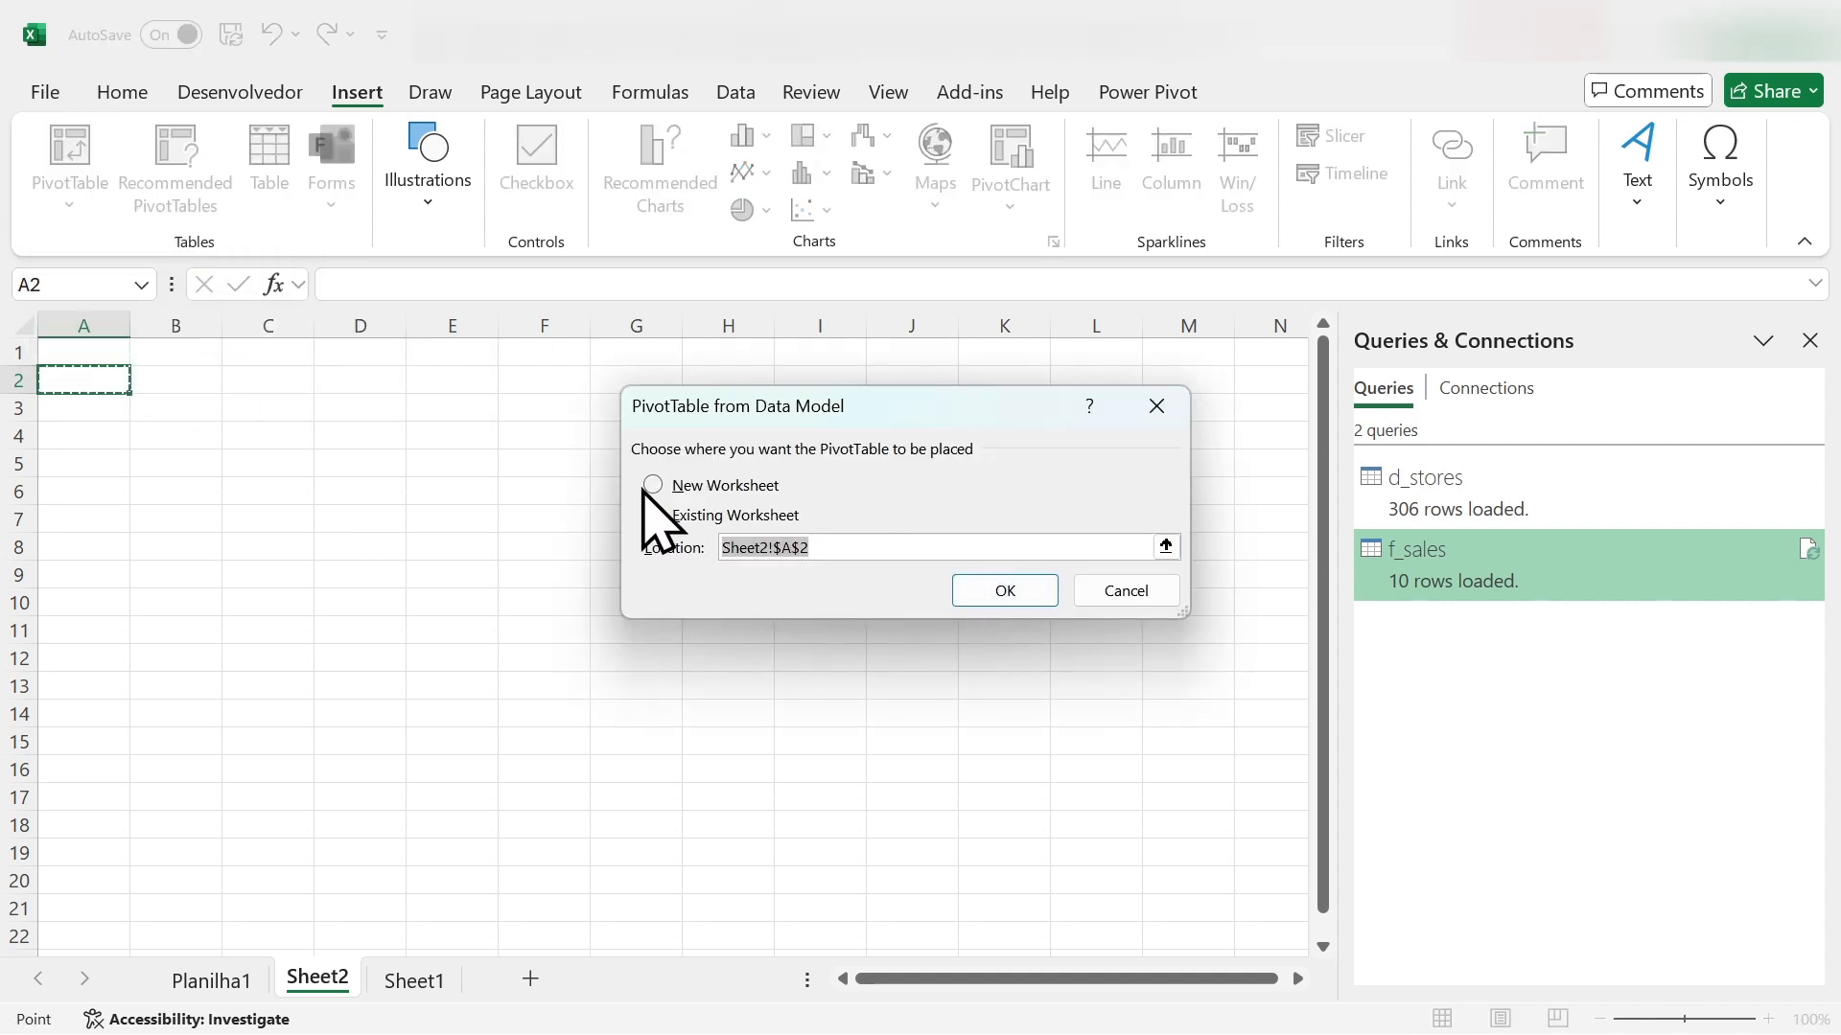
{"action": "left_click", "coordinate": [182, 379]}
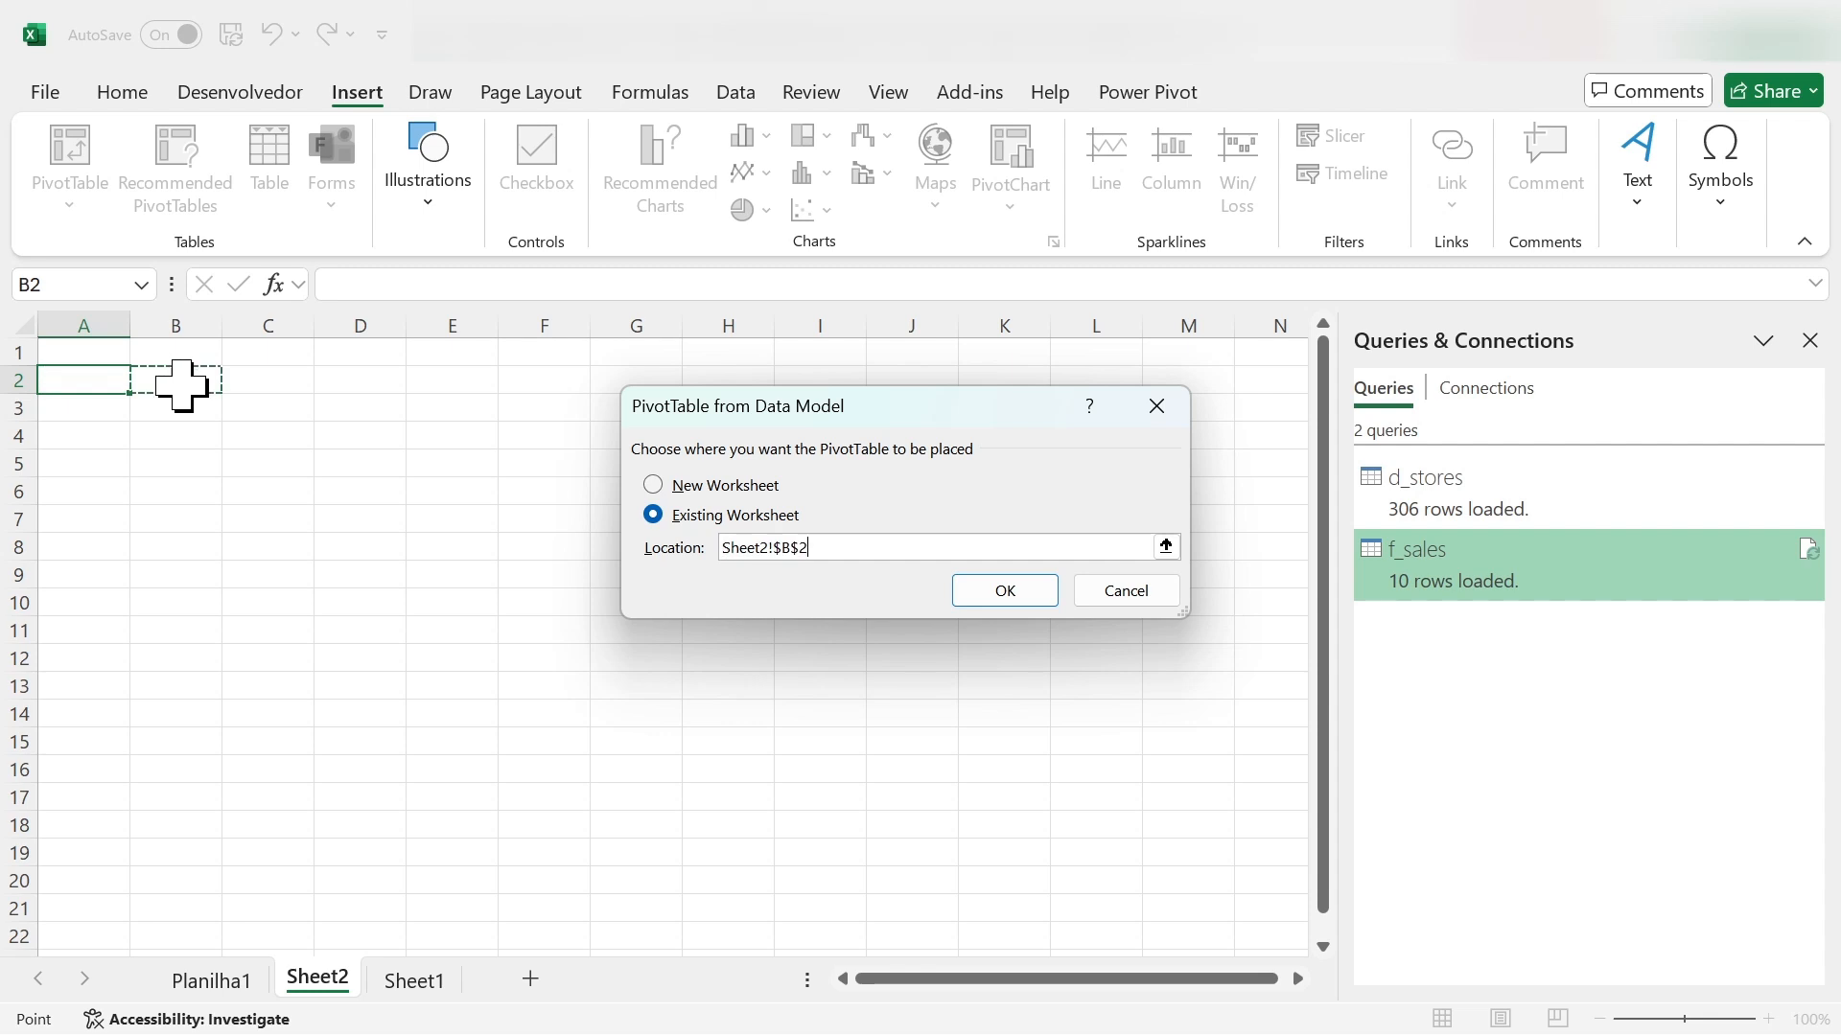
{"action": "left_click", "coordinate": [992, 596]}
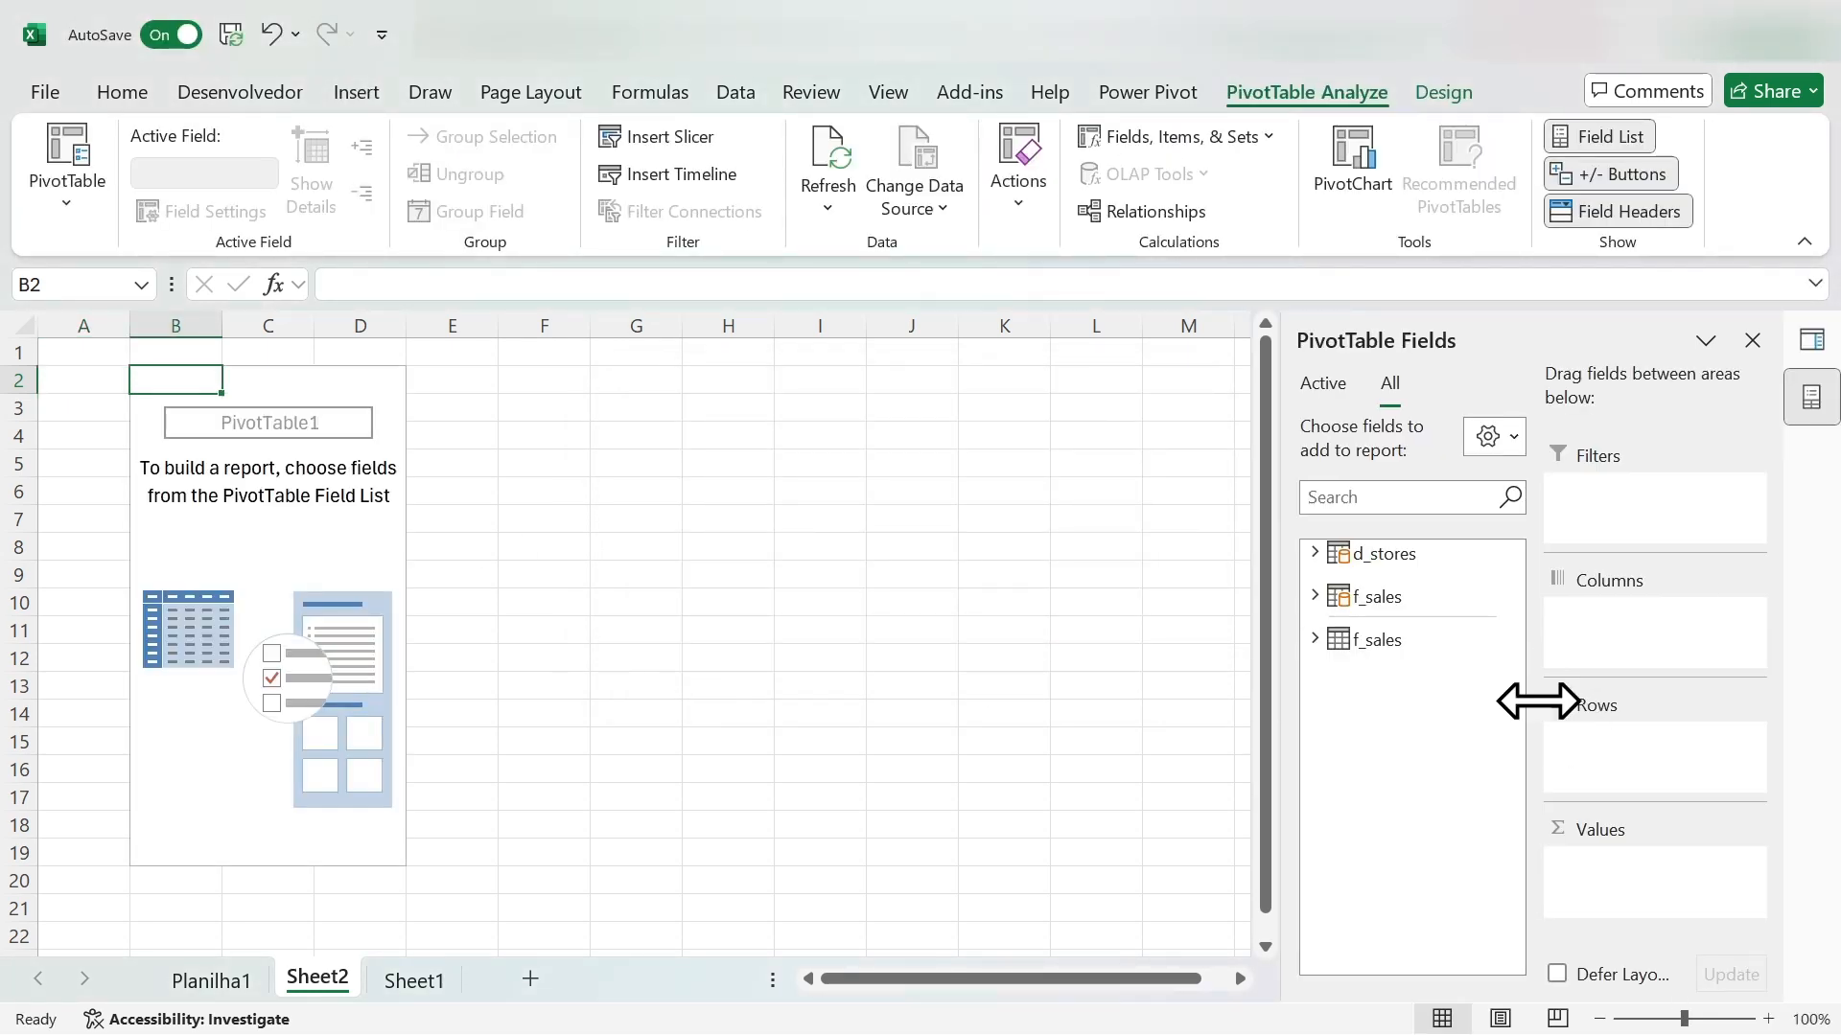
- Expand the d_stores and f_sales tables in the PivotTable field list and examine their available fields
{"action": "left_click", "coordinate": [1314, 554]}
{"action": "scroll", "coordinate": [1304, 661], "scroll_direction": "down", "scroll_amount": 7}
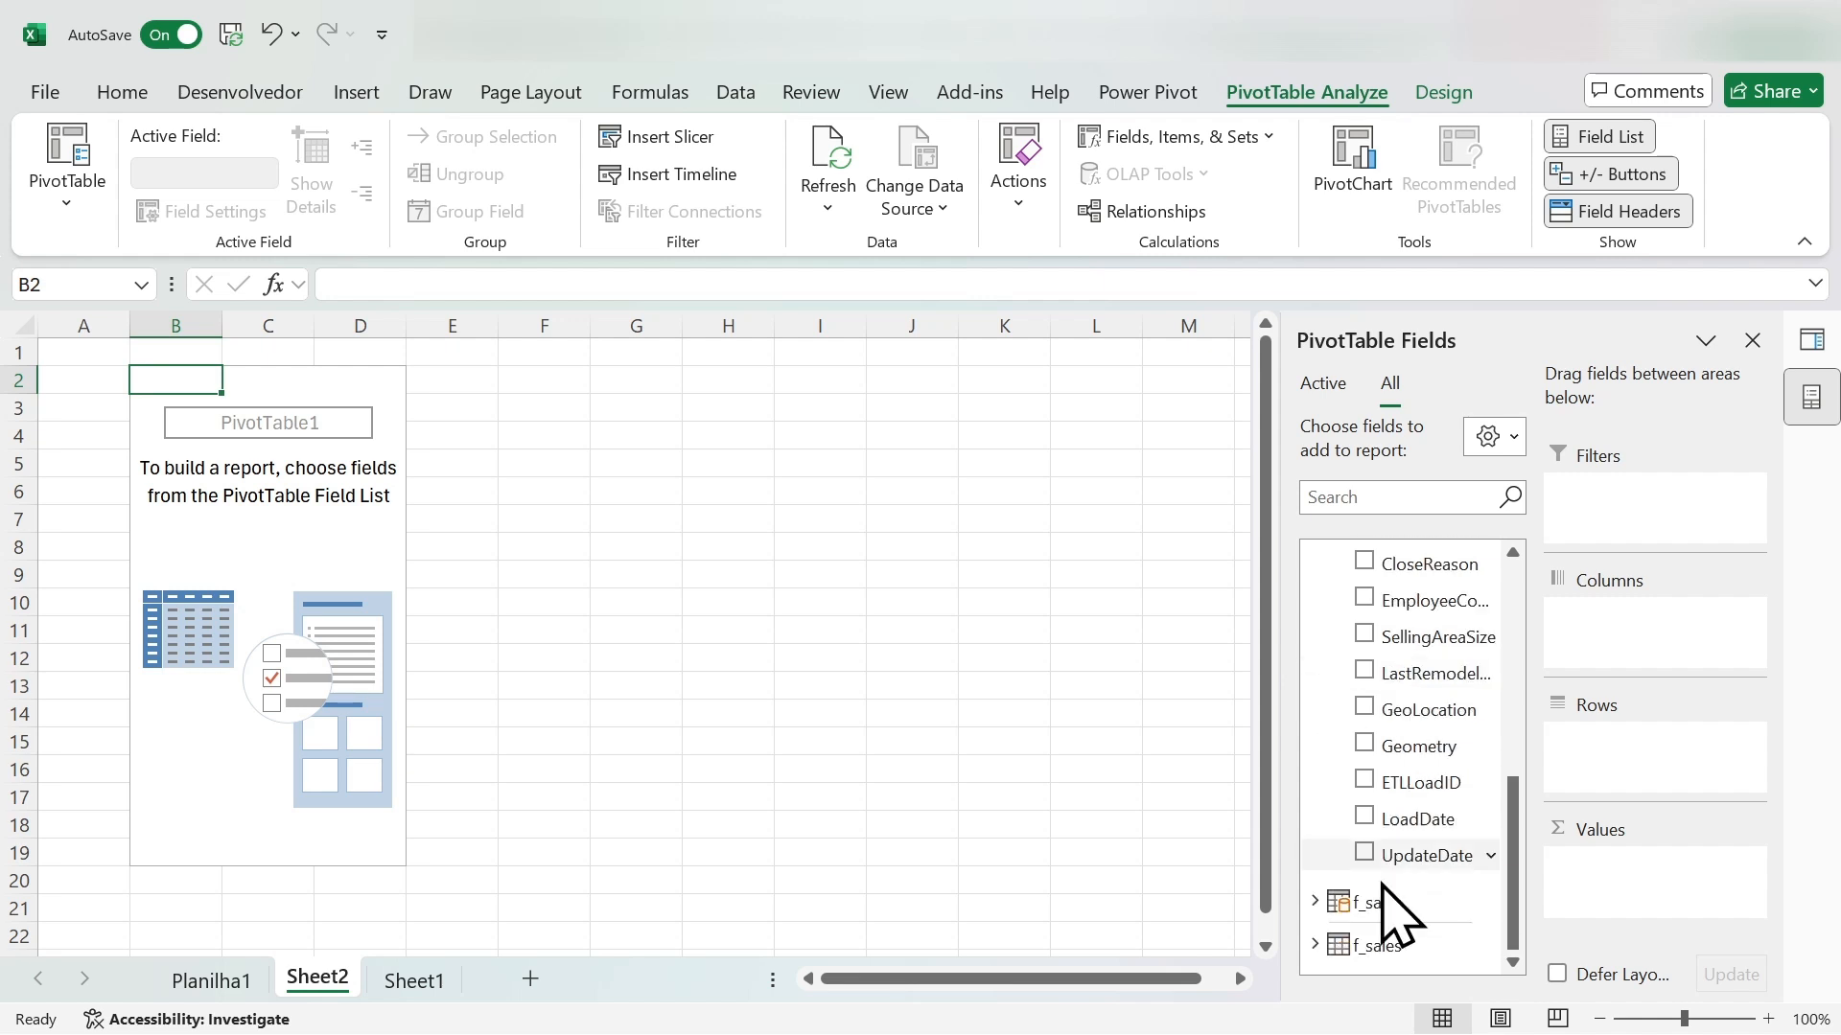
{"action": "left_click", "coordinate": [1314, 902]}
{"action": "scroll", "coordinate": [1304, 772], "scroll_direction": "down", "scroll_amount": 2}
{"action": "scroll", "coordinate": [1328, 786], "scroll_direction": "up", "scroll_amount": 10}
{"action": "scroll", "coordinate": [1335, 796], "scroll_direction": "up", "scroll_amount": 2}
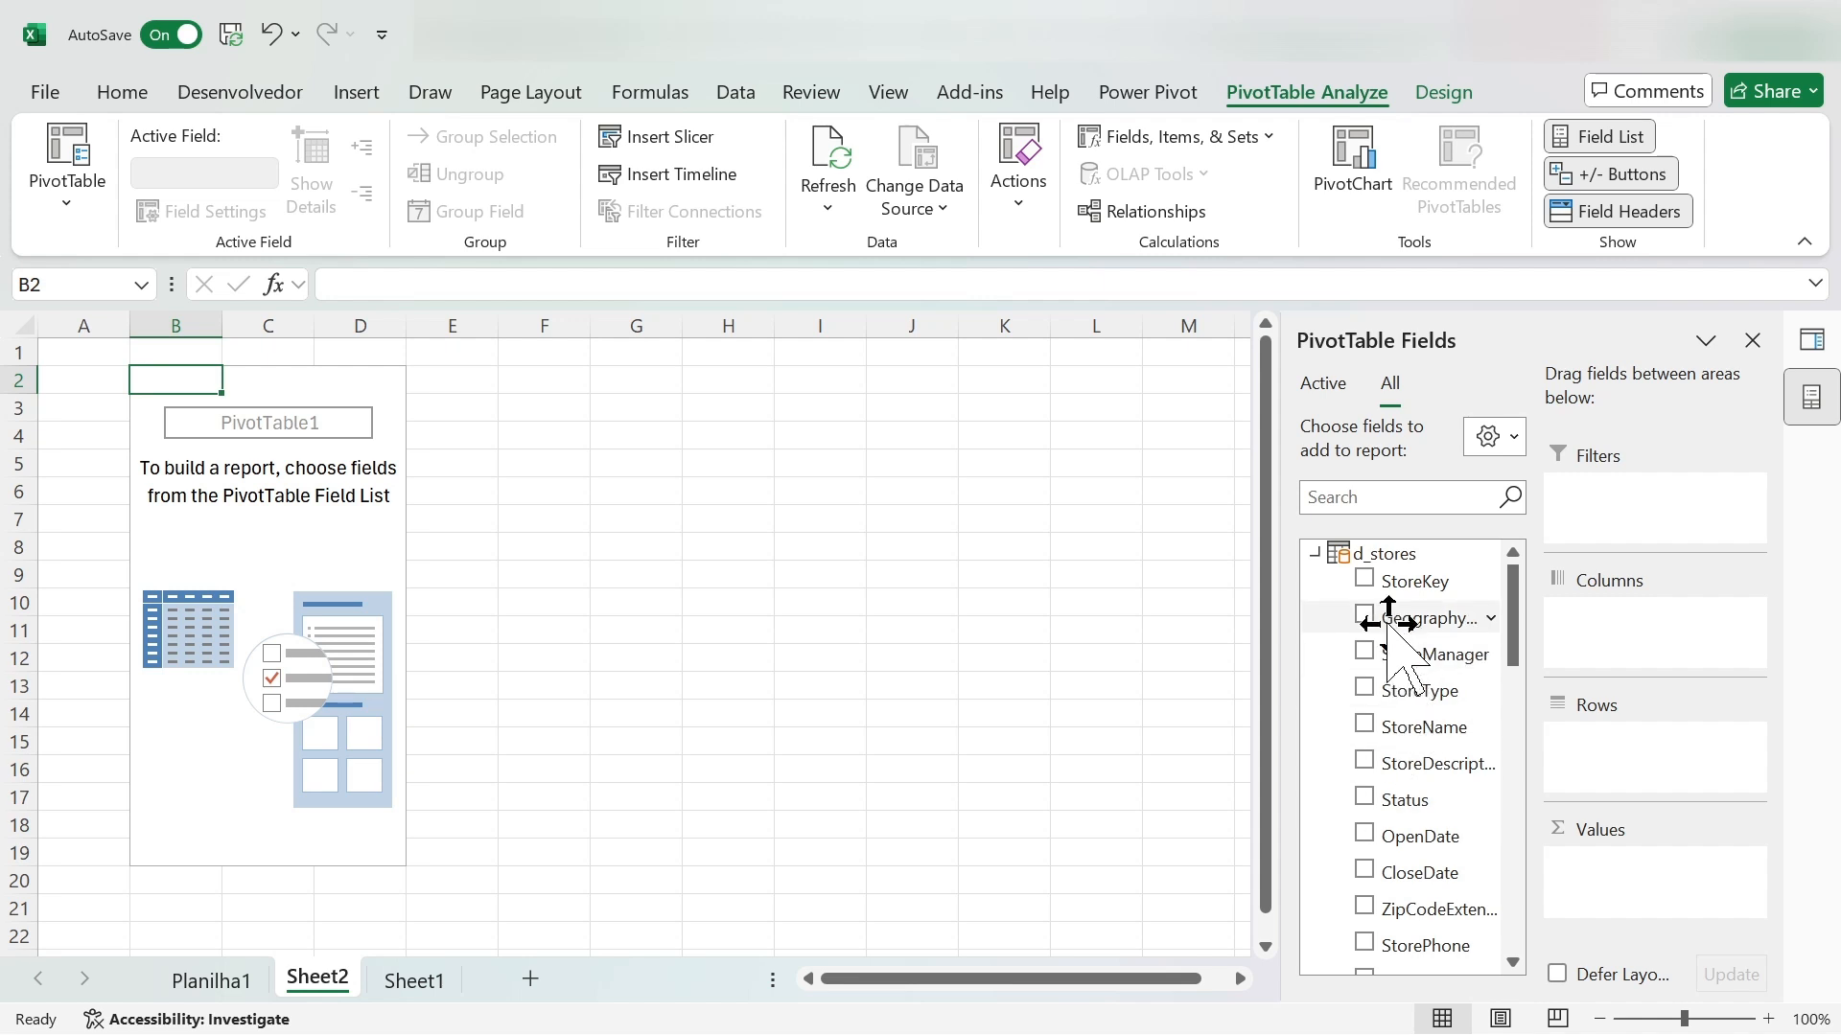
{"action": "scroll", "coordinate": [1454, 784], "scroll_direction": "down", "scroll_amount": 3}
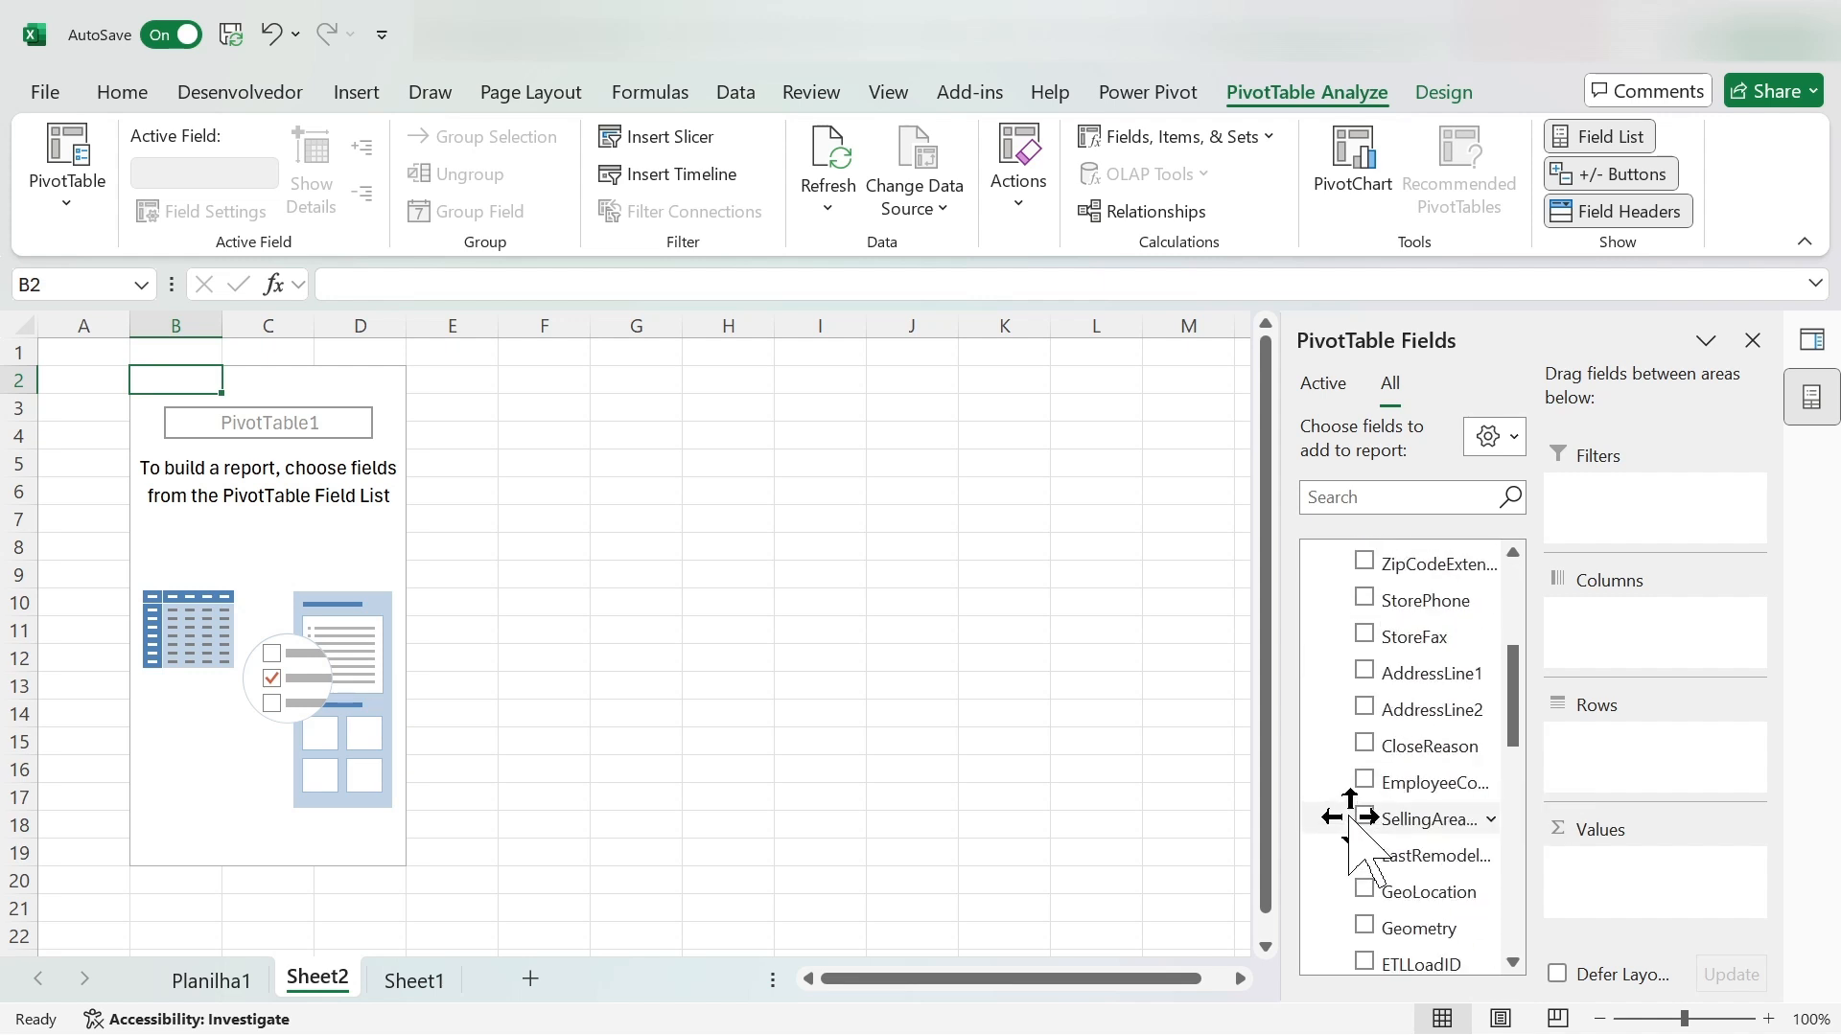
{"action": "scroll", "coordinate": [1347, 806], "scroll_direction": "down", "scroll_amount": 3}
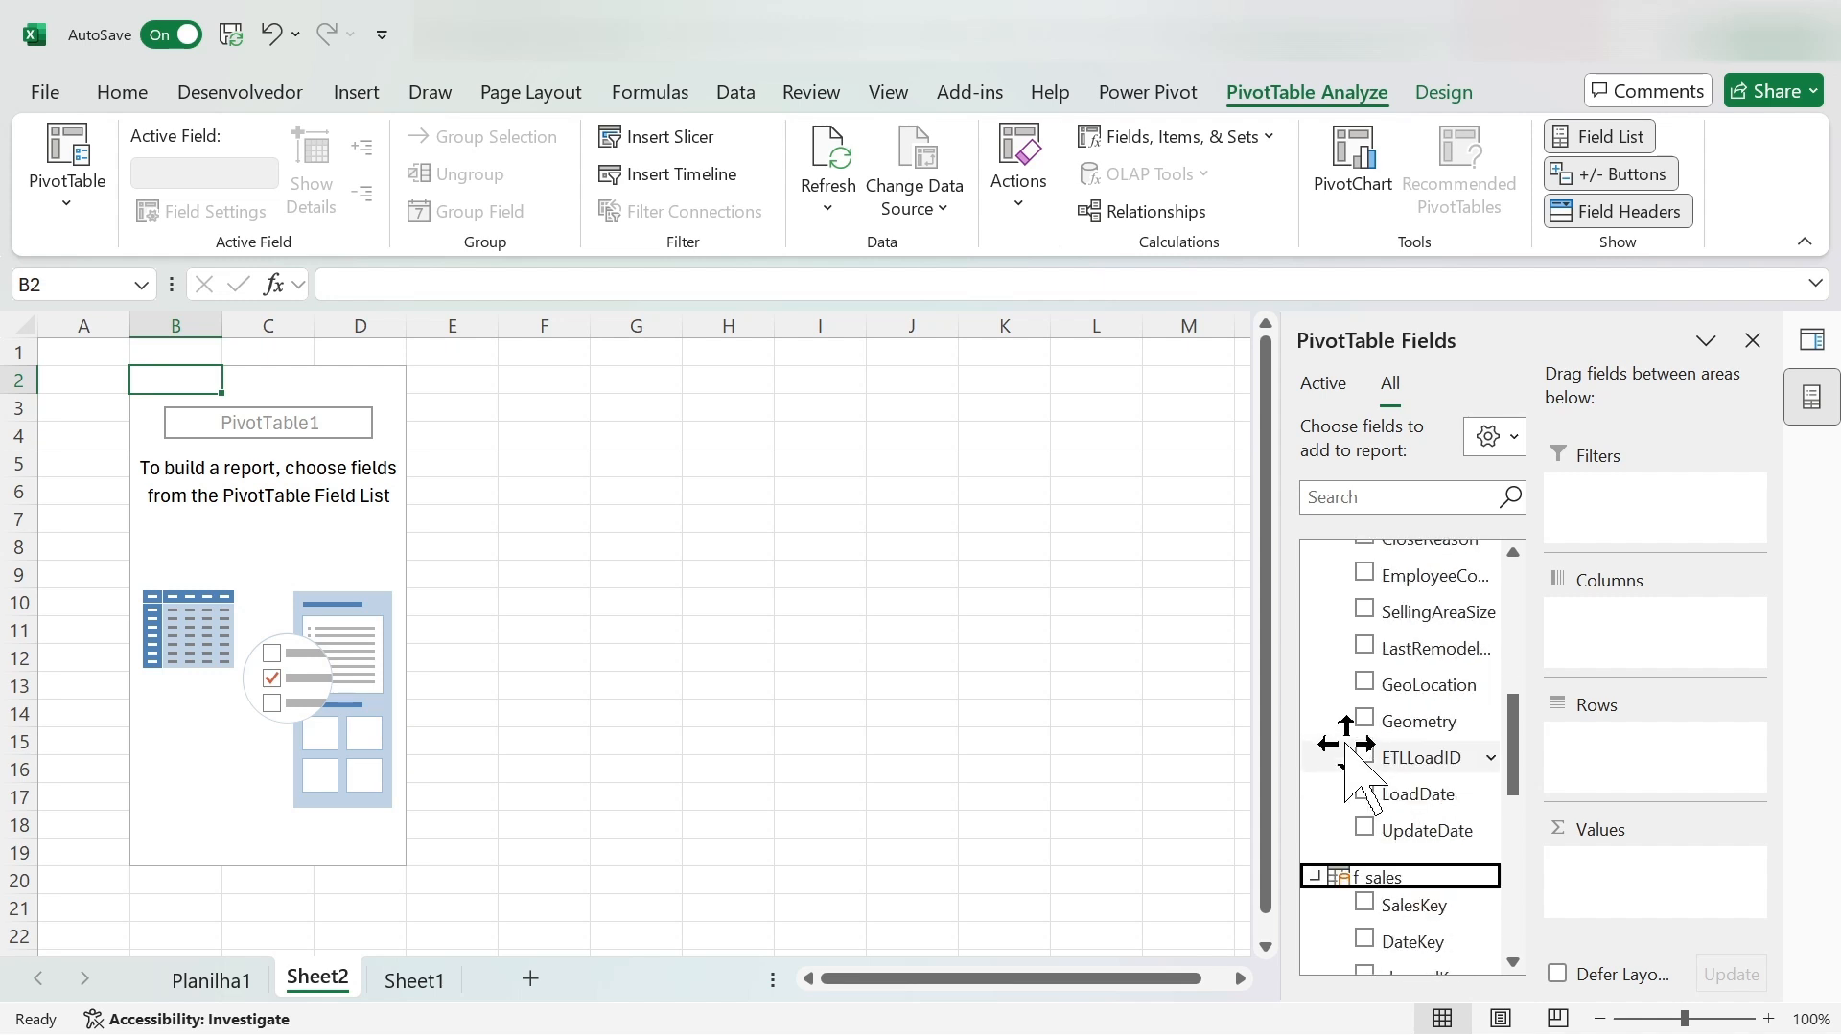
{"action": "scroll", "coordinate": [1350, 757], "scroll_direction": "down", "scroll_amount": 3}
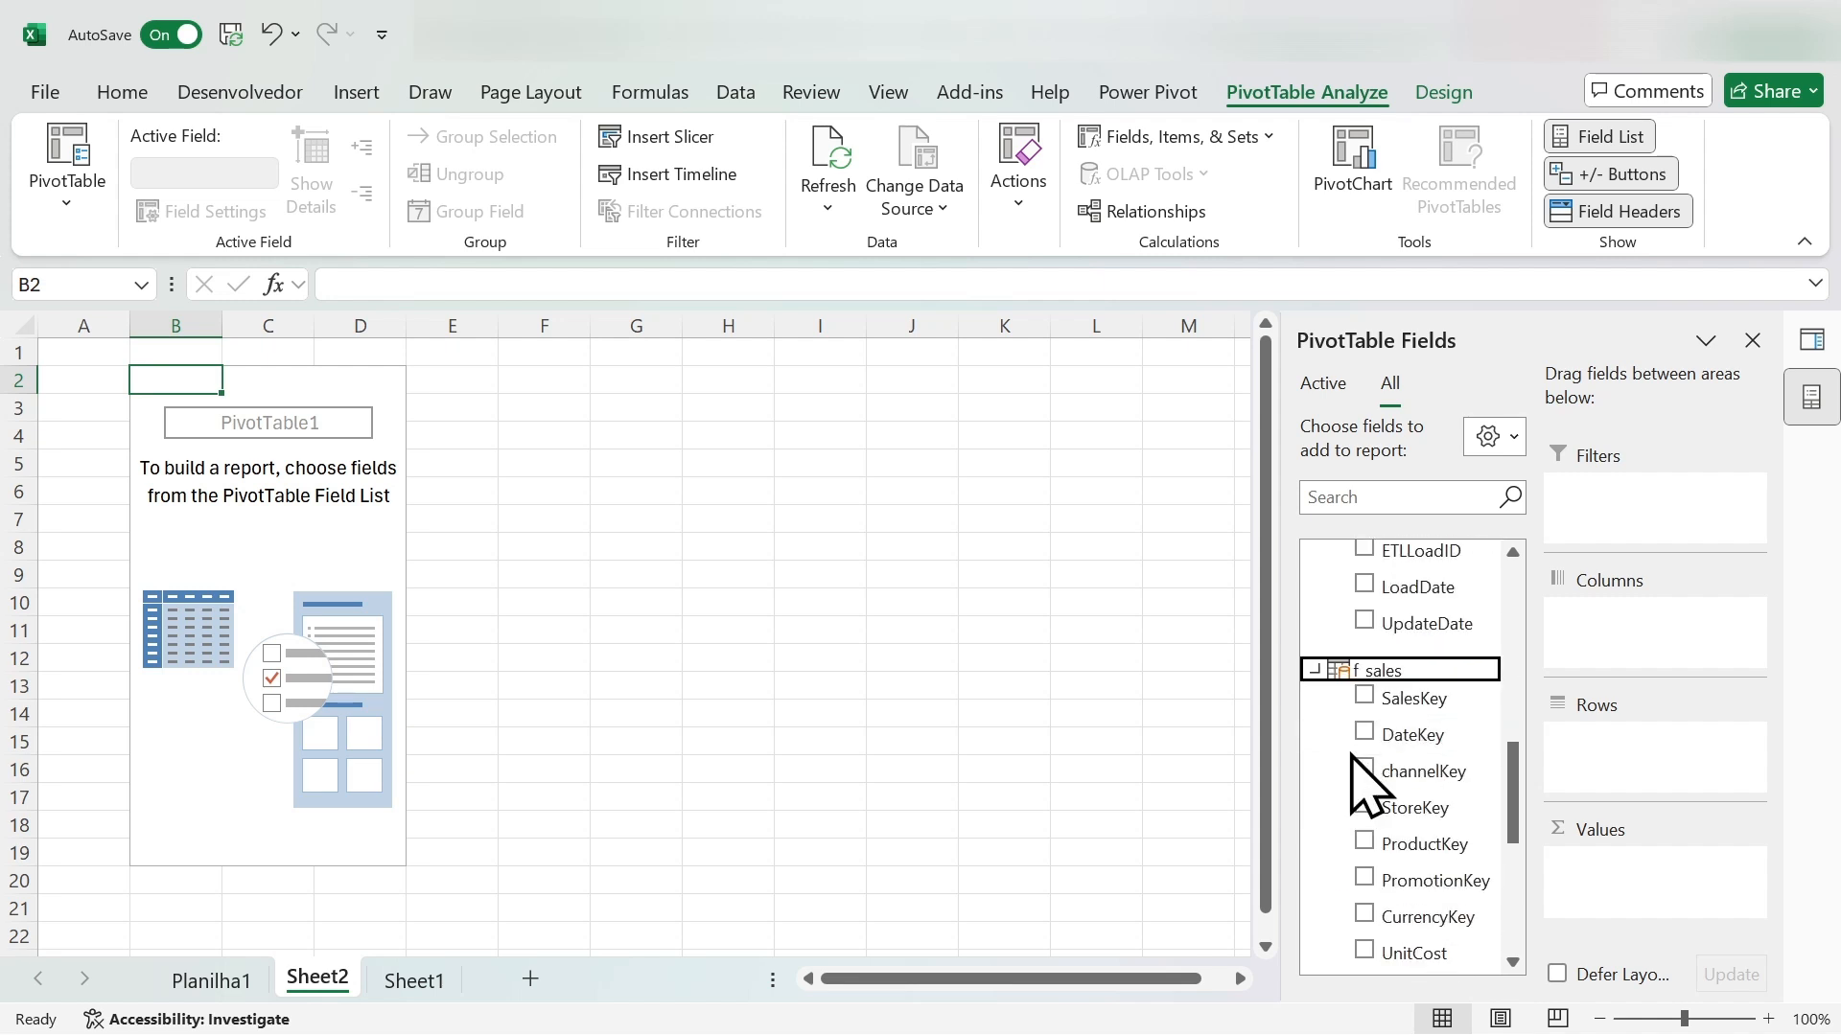
- Build the PivotTable with StoreName from d_stores as rows and the sum of UnitCost from f_sales as values
{"action": "scroll", "coordinate": [1350, 762], "scroll_direction": "up", "scroll_amount": 10}
{"action": "left_click", "coordinate": [1362, 726]}
{"action": "scroll", "coordinate": [1361, 728], "scroll_direction": "down", "scroll_amount": 10}
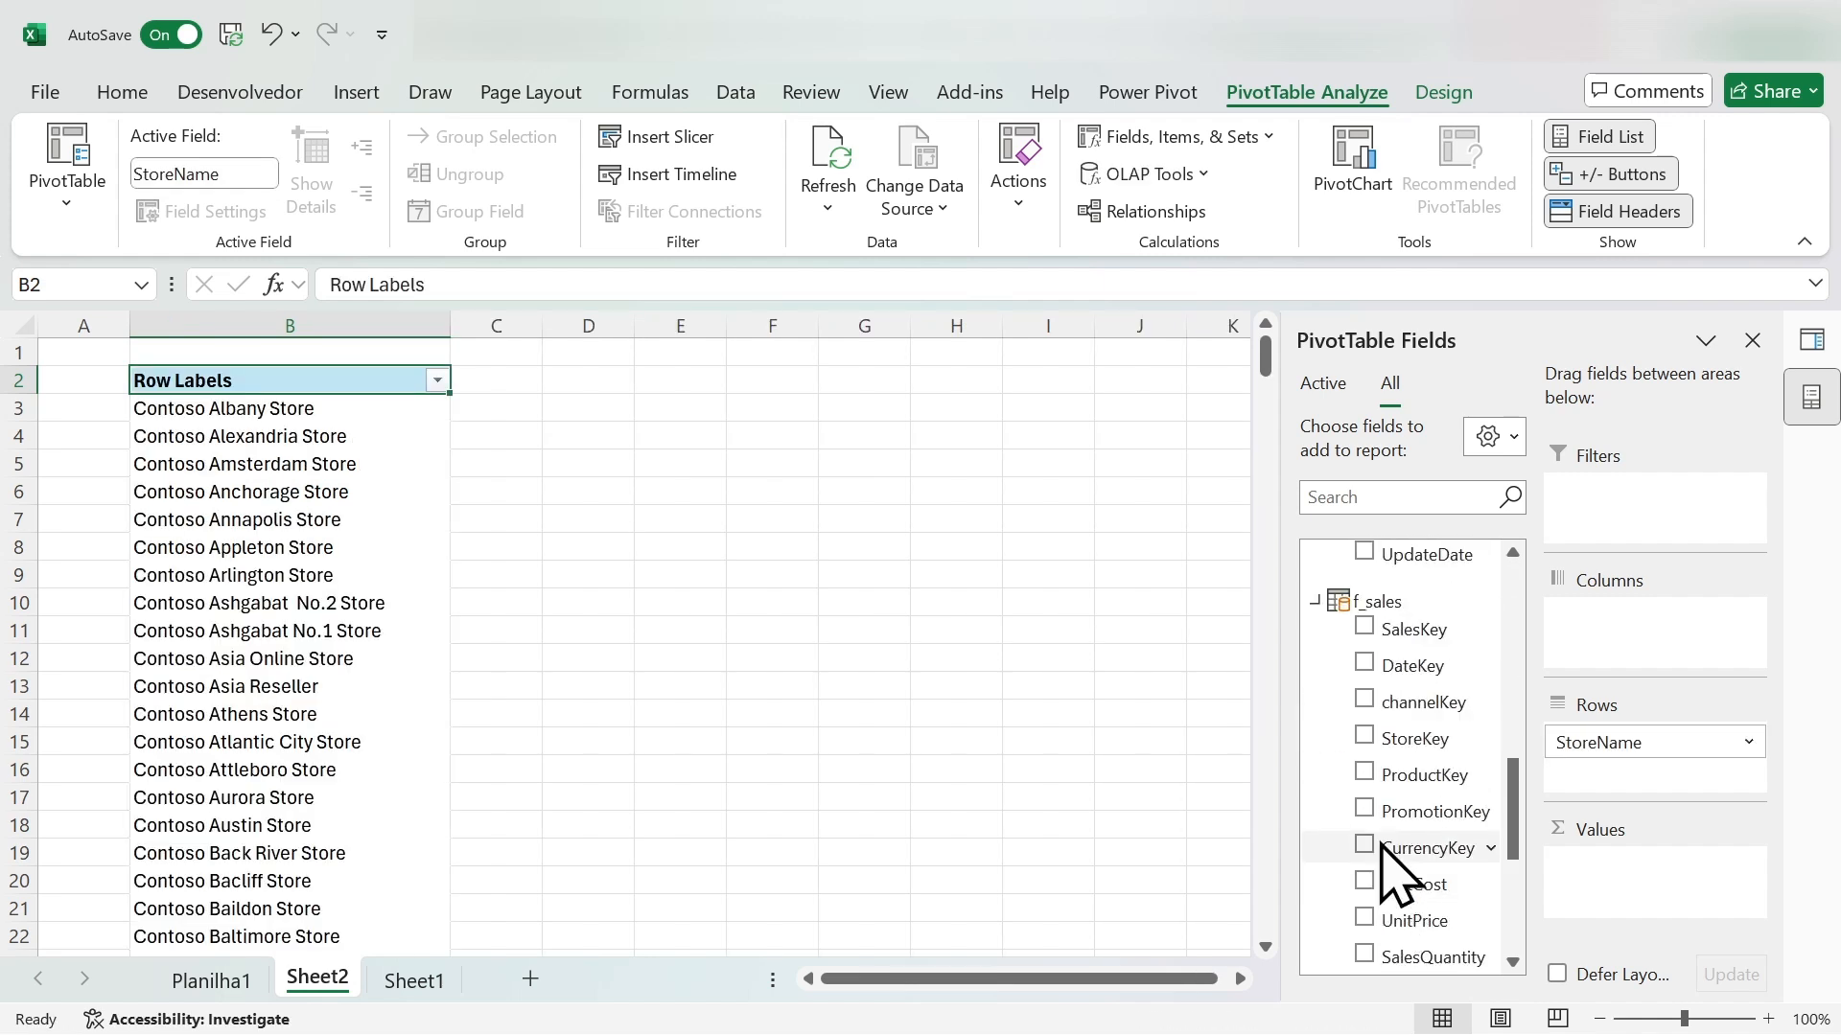
{"action": "scroll", "coordinate": [1343, 738], "scroll_direction": "down", "scroll_amount": 2}
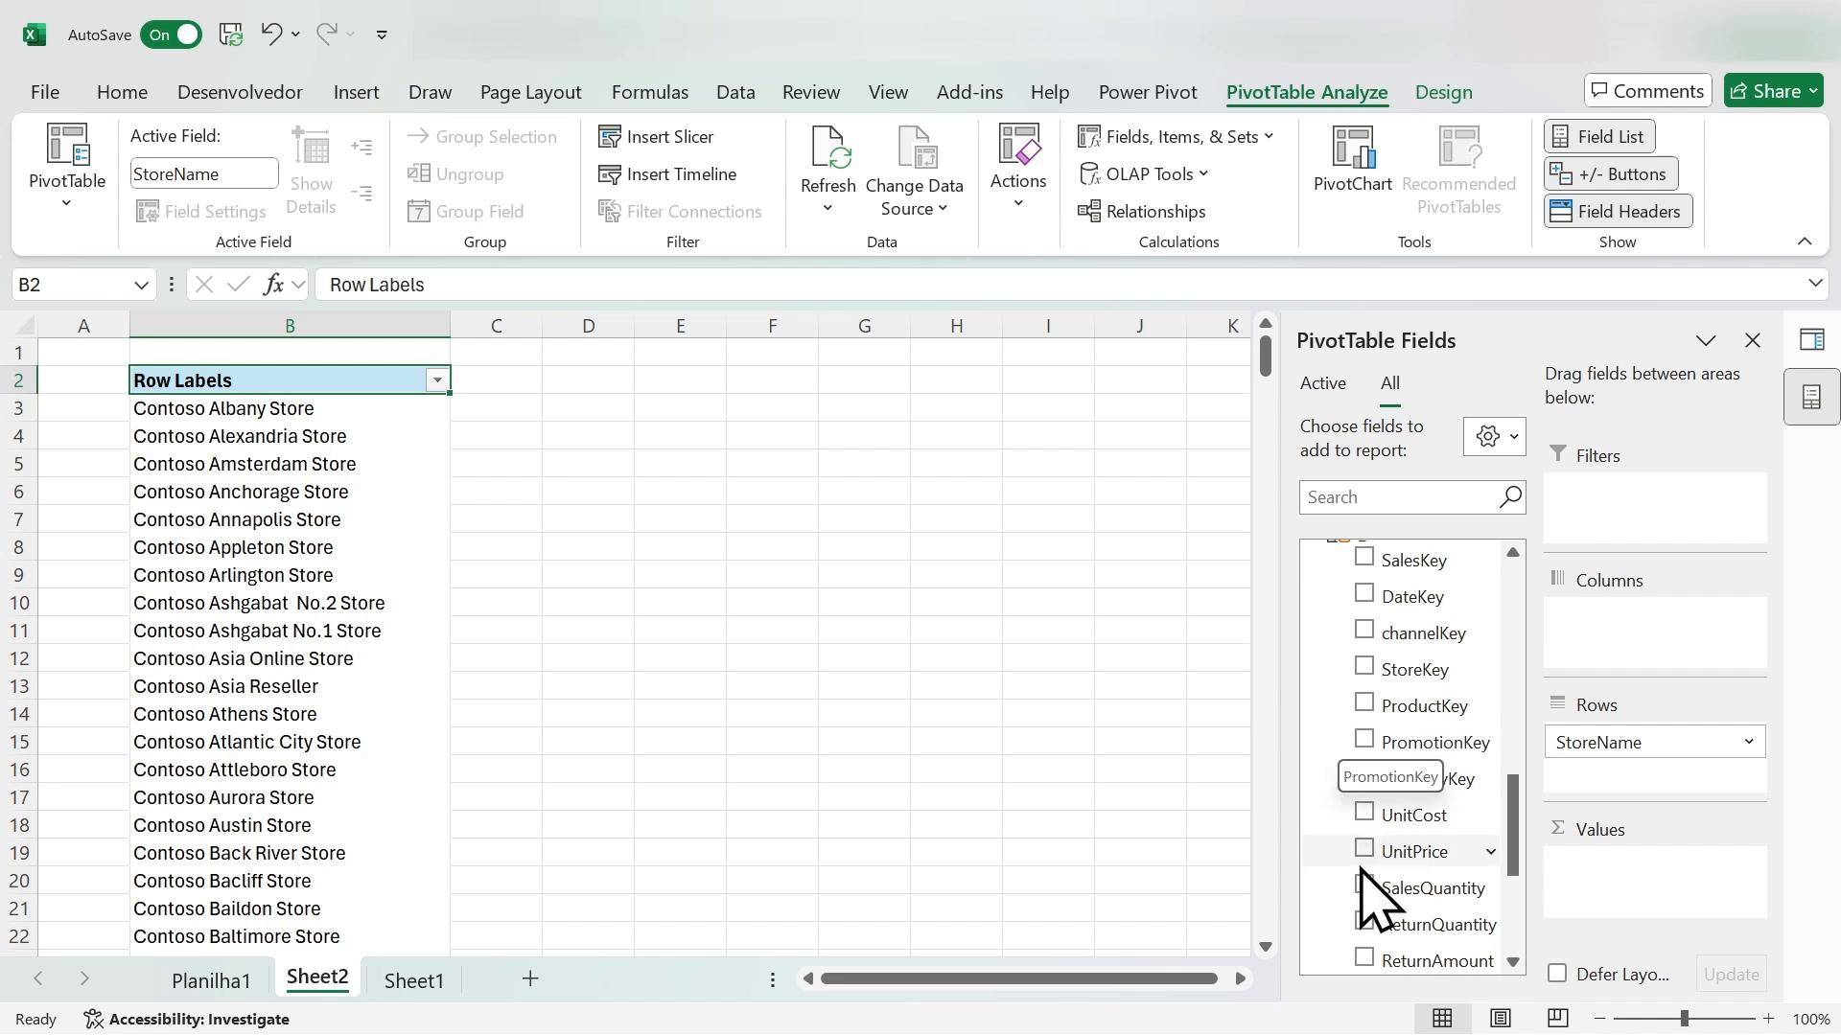
{"action": "left_click", "coordinate": [1364, 815]}
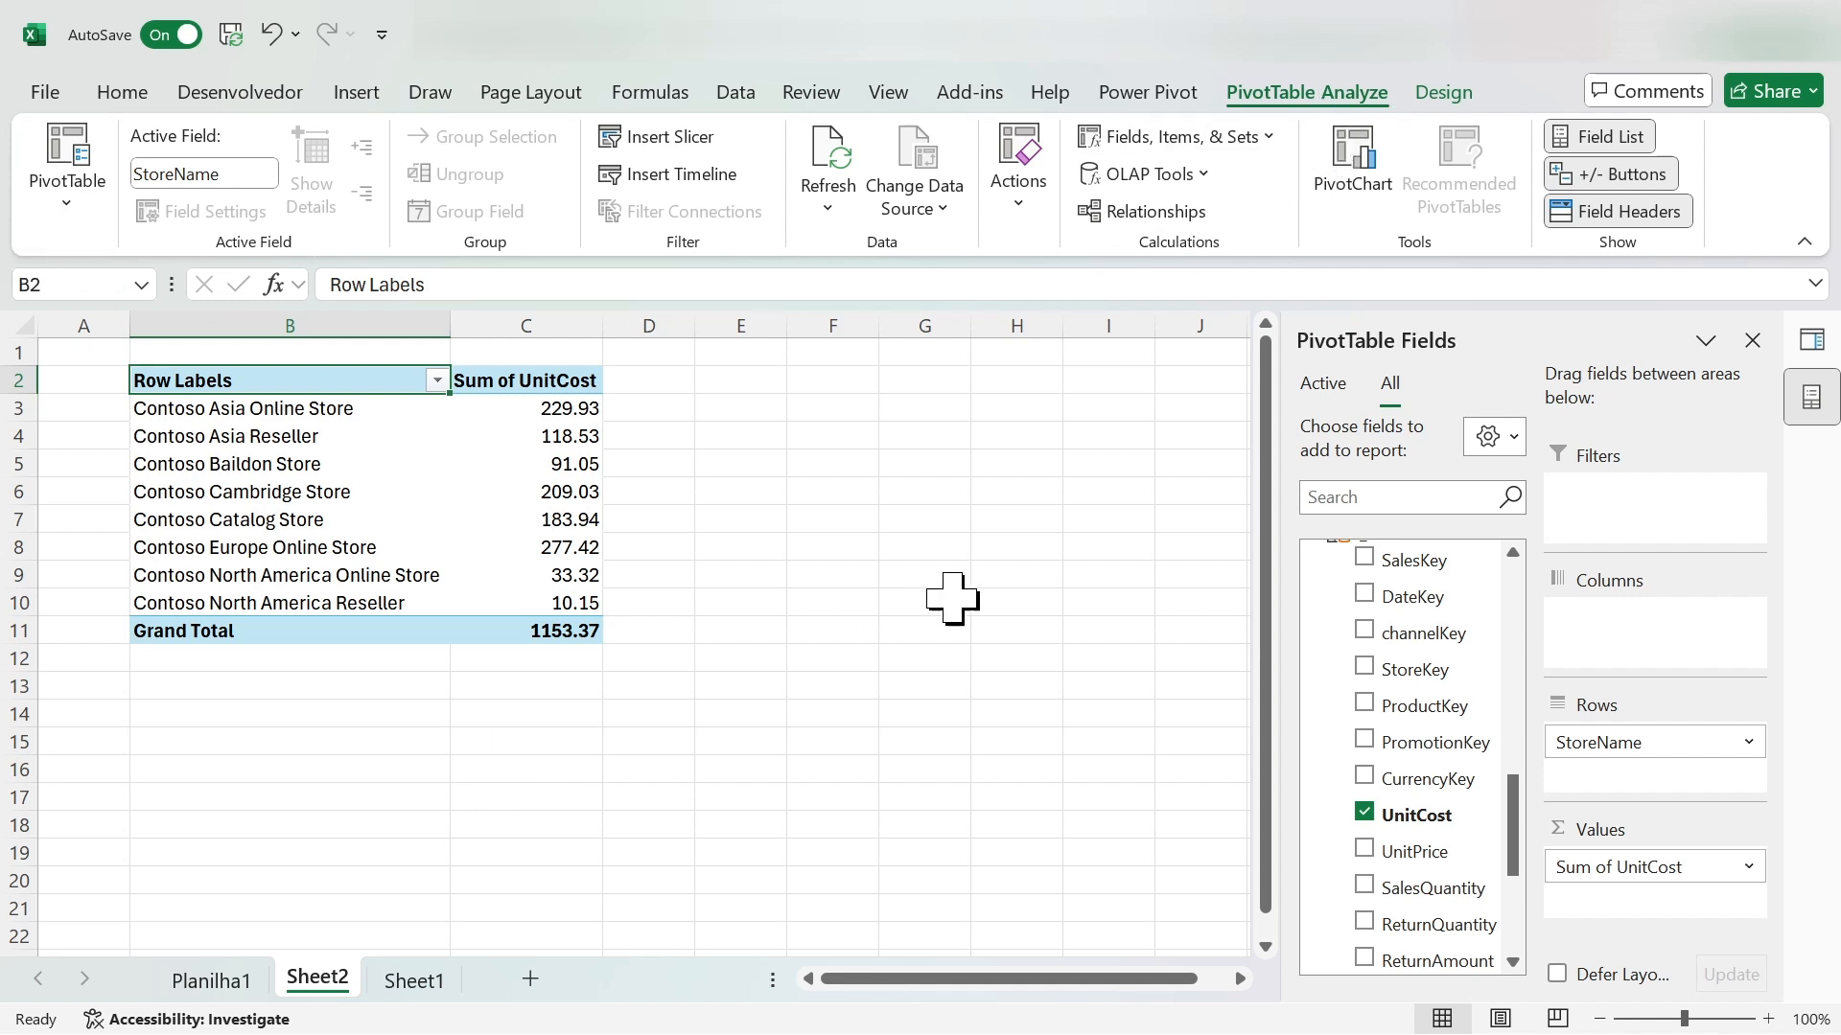
{"action": "left_click", "coordinate": [911, 578]}
- Reopen the workbook's Data Model in the Power Pivot window
{"action": "left_click", "coordinate": [1151, 96]}
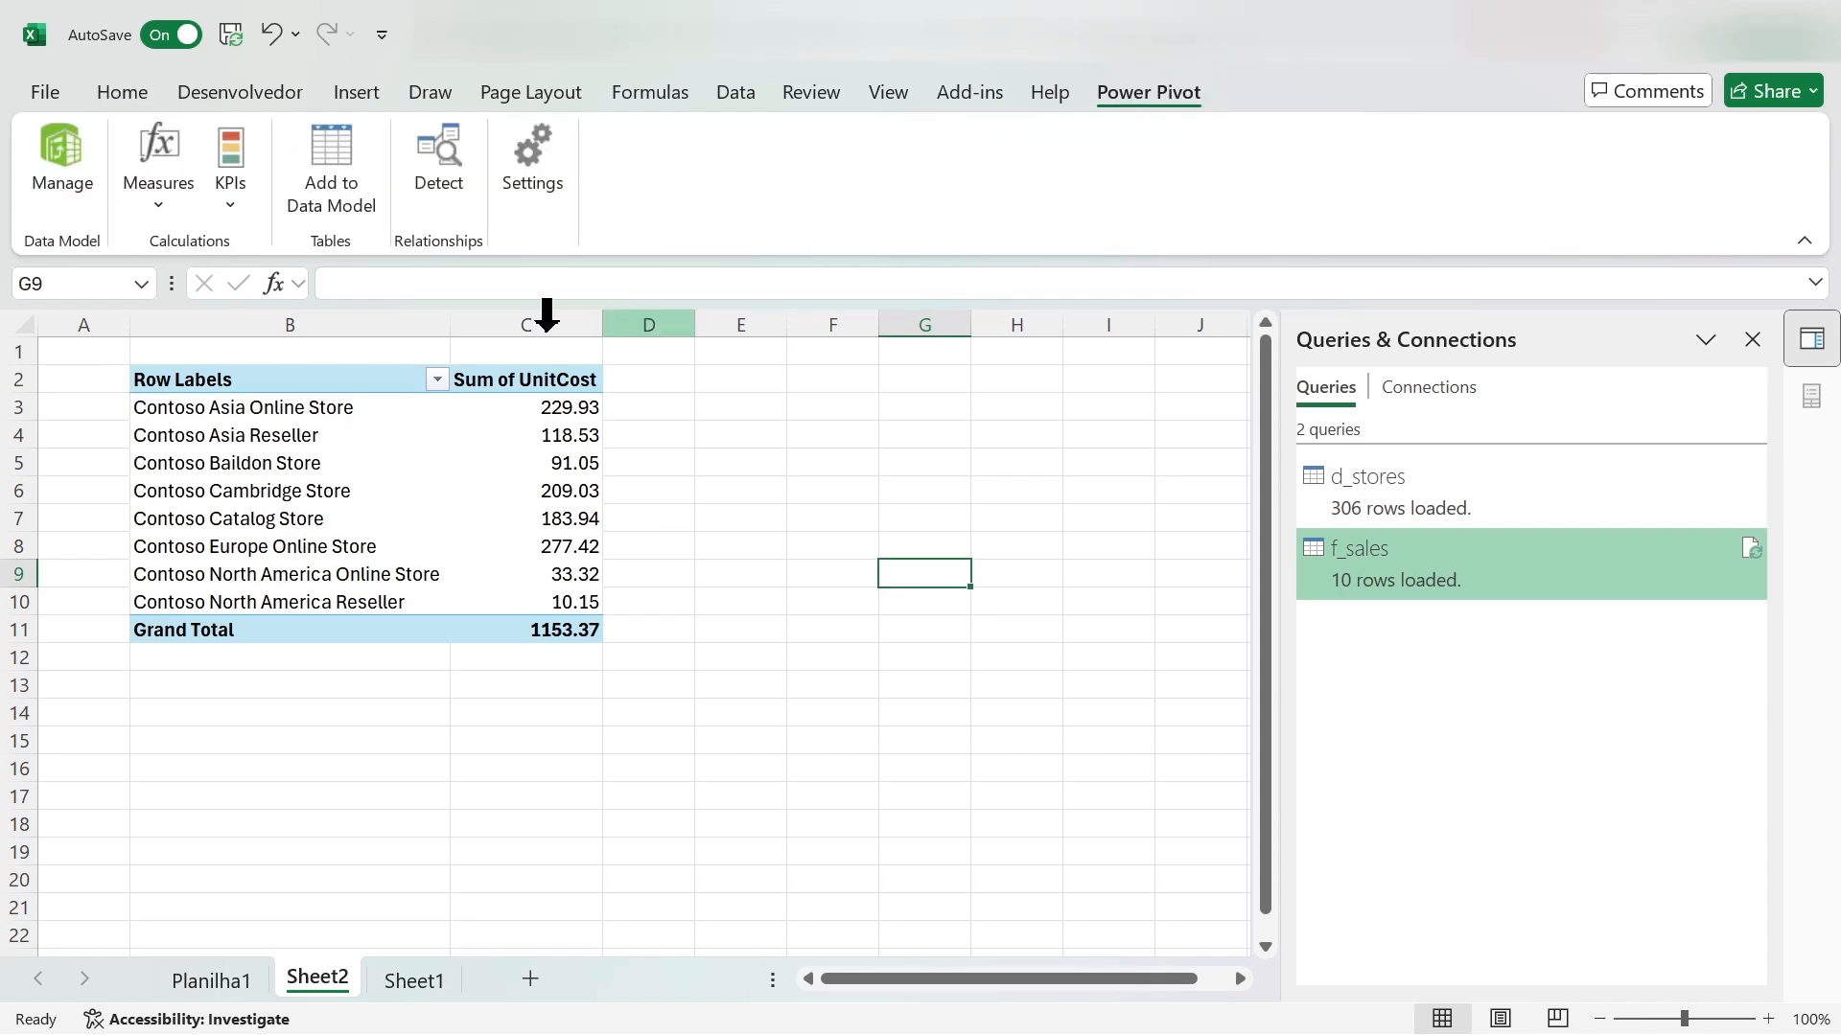
{"action": "left_click", "coordinate": [69, 151]}
{"action": "mouse_move", "coordinate": [1163, 135]}
{"action": "left_mouse_down"}
{"action": "mouse_move", "coordinate": [1191, 287]}
{"action": "mouse_move", "coordinate": [1234, 136]}
{"action": "mouse_move", "coordinate": [1164, 142]}
{"action": "left_mouse_up"}
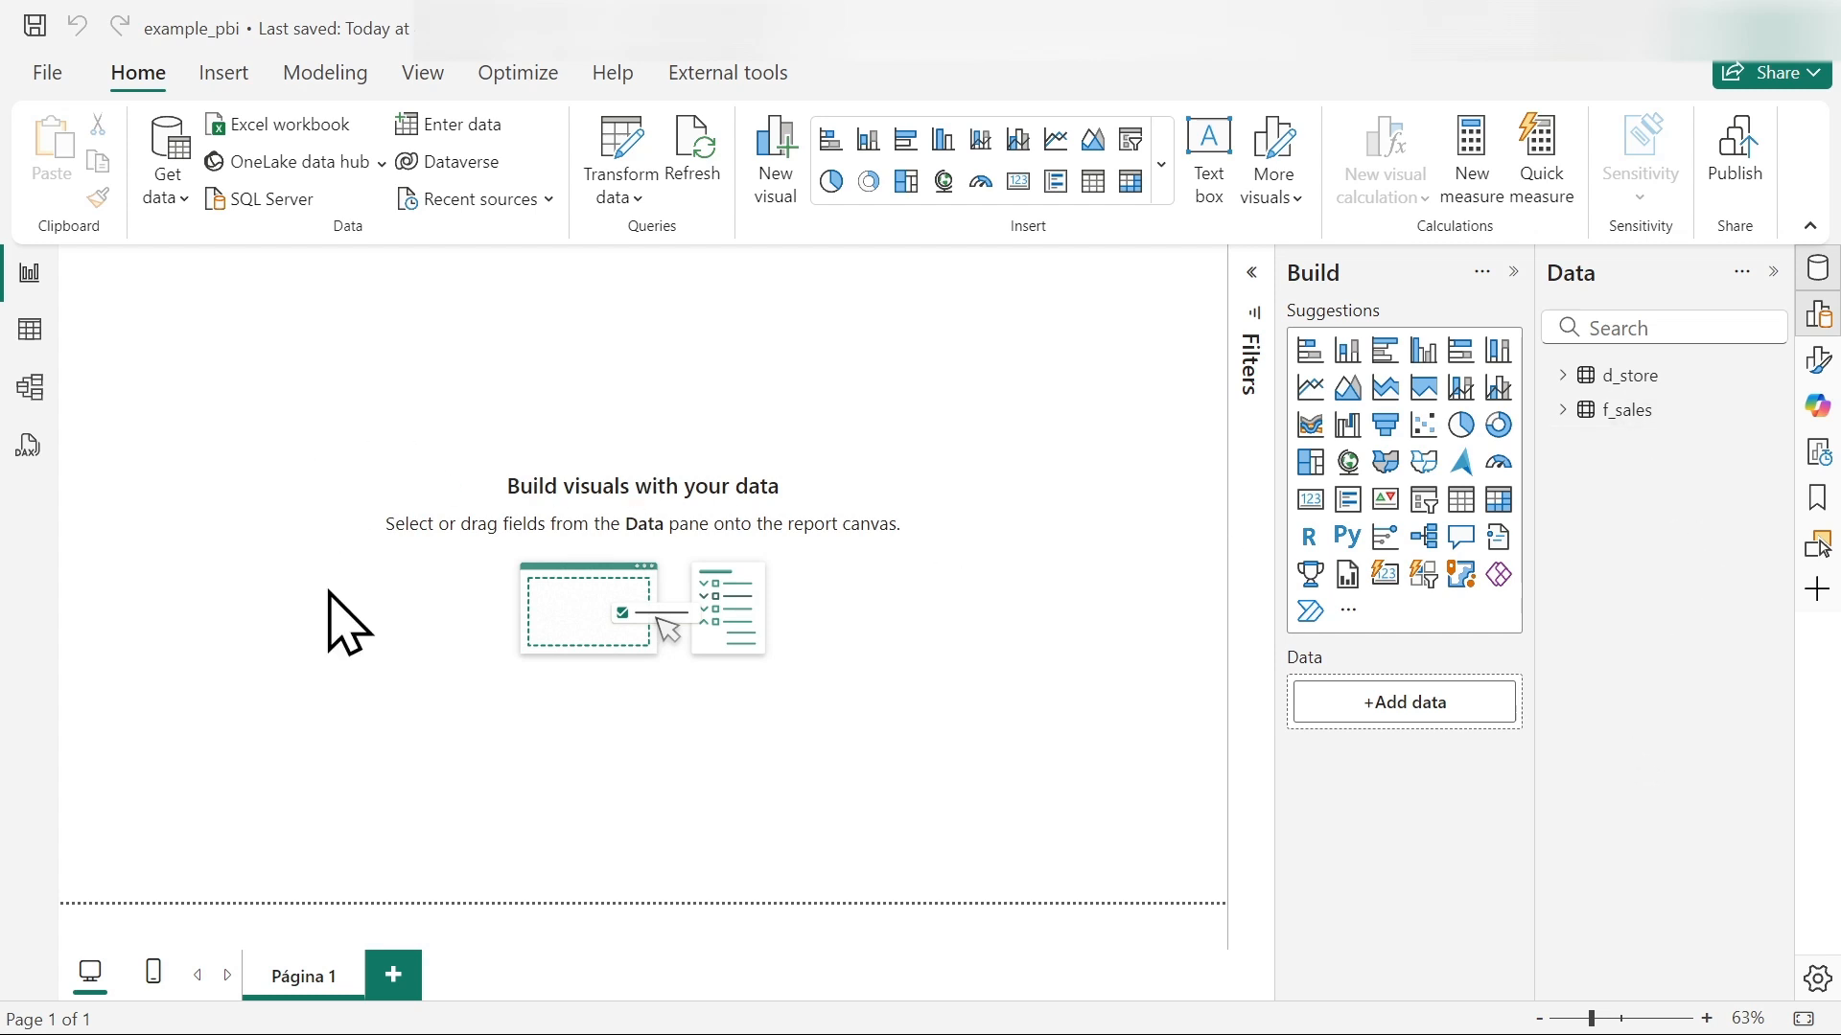
- In Power BI Desktop, open the Power Query Editor for example_pbi and examine the f_sales and d_store queries
{"action": "left_click", "coordinate": [621, 158]}
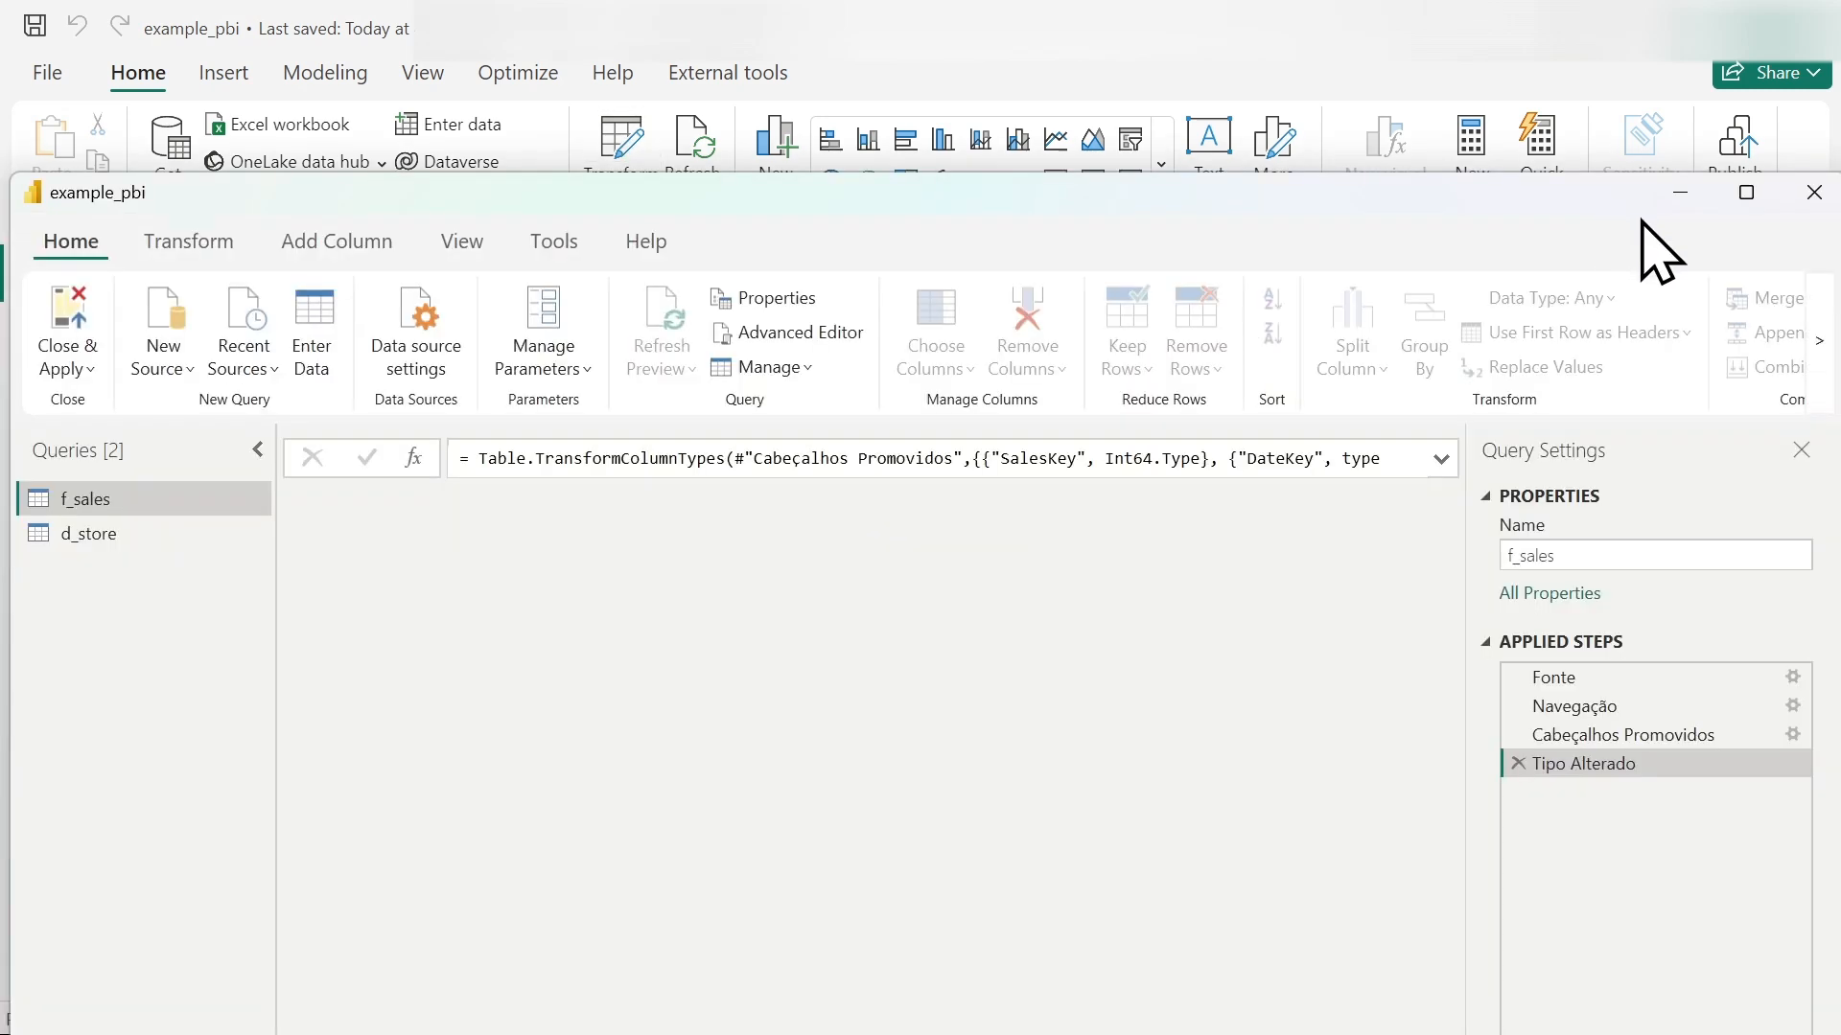
{"action": "left_click_drag", "start_coordinate": [1485, 196], "coordinate": [1488, 65]}
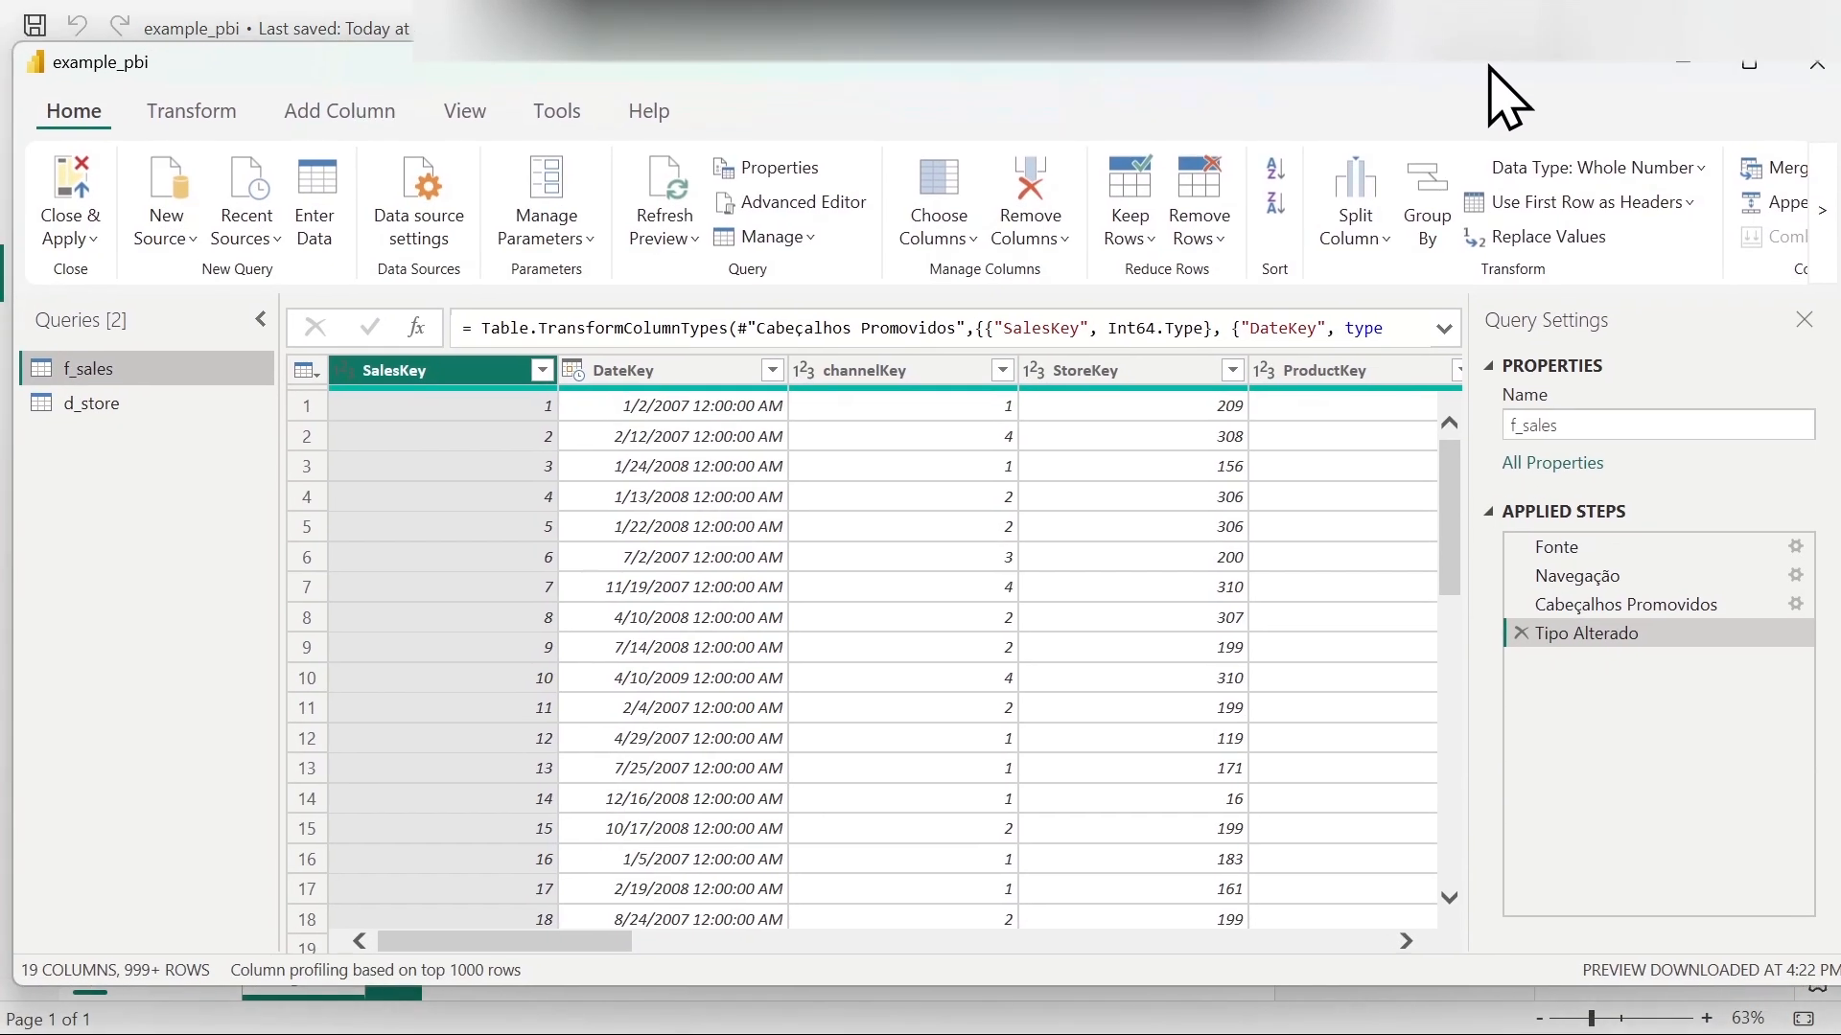
{"action": "left_click_drag", "start_coordinate": [1276, 60], "coordinate": [1306, 105]}
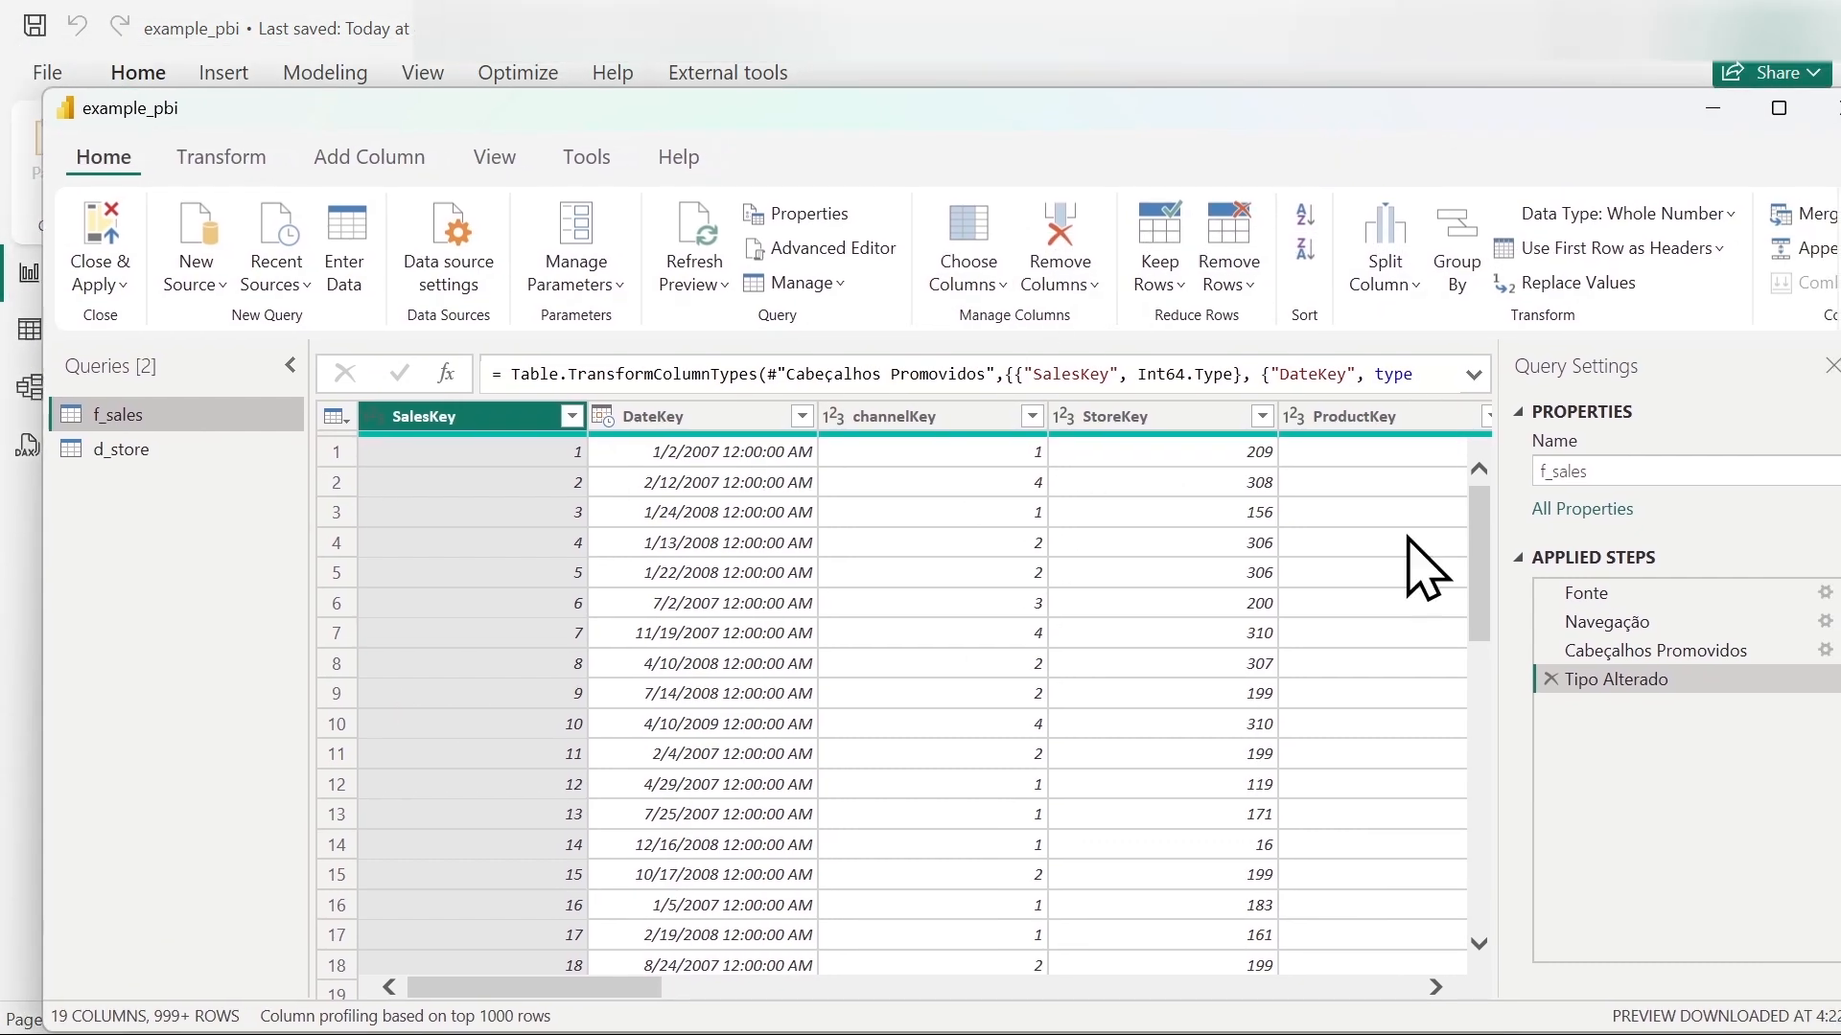
{"action": "left_click", "coordinate": [144, 450]}
{"action": "left_click", "coordinate": [180, 443]}
{"action": "left_click", "coordinate": [165, 415]}
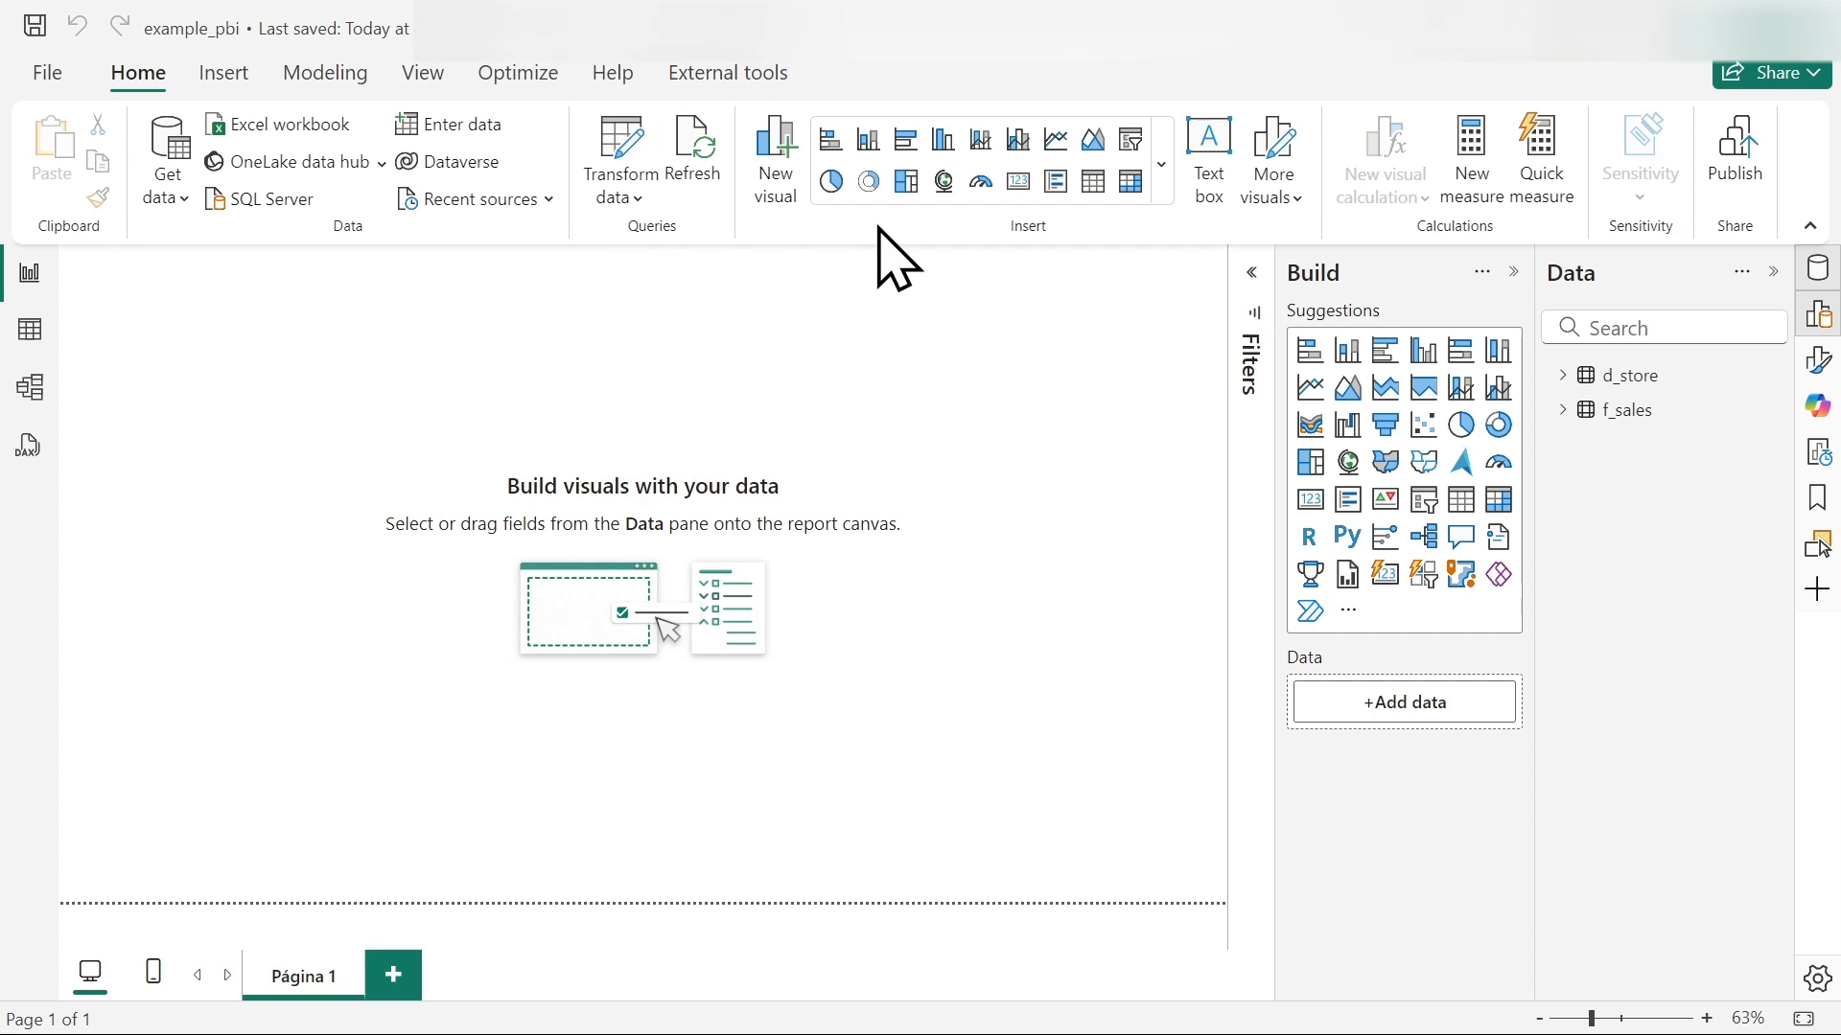
- Examine the fields of the d_store and f_sales tables in the report's data list, widening it to show full field names
{"action": "left_click", "coordinate": [1564, 374]}
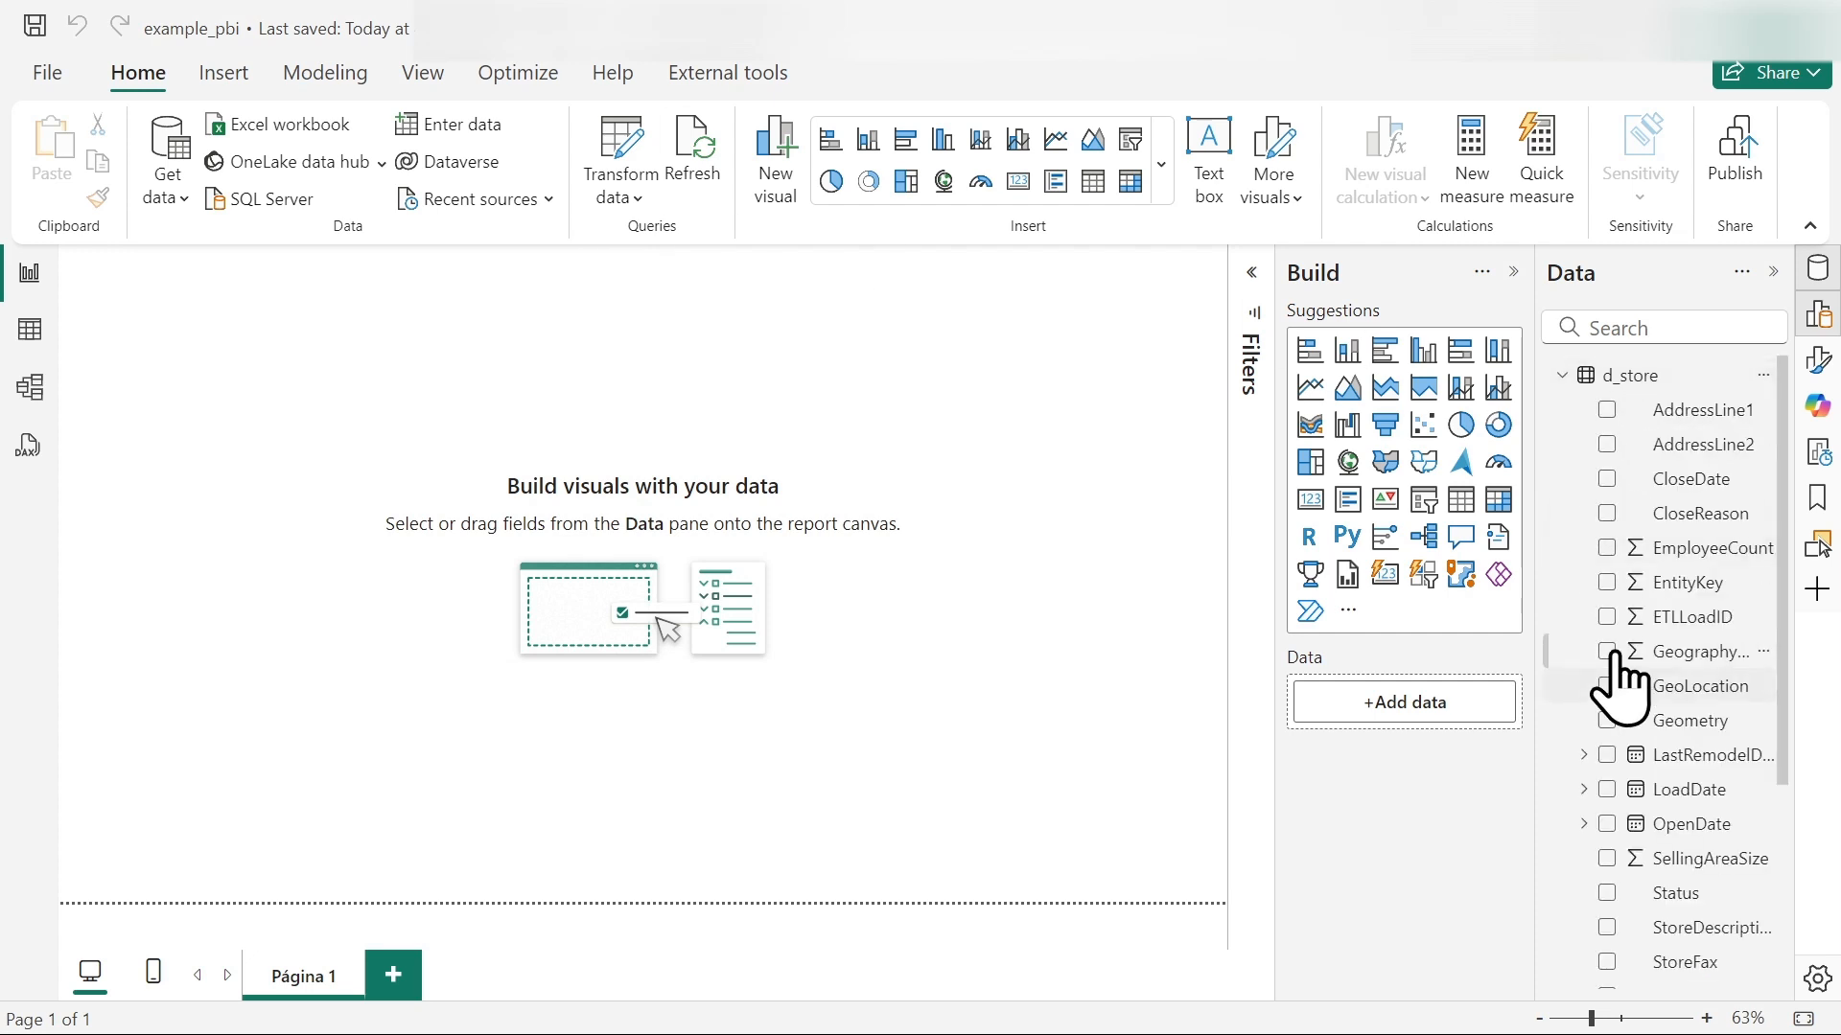
{"action": "left_click", "coordinate": [1562, 375]}
{"action": "left_click", "coordinate": [1563, 409]}
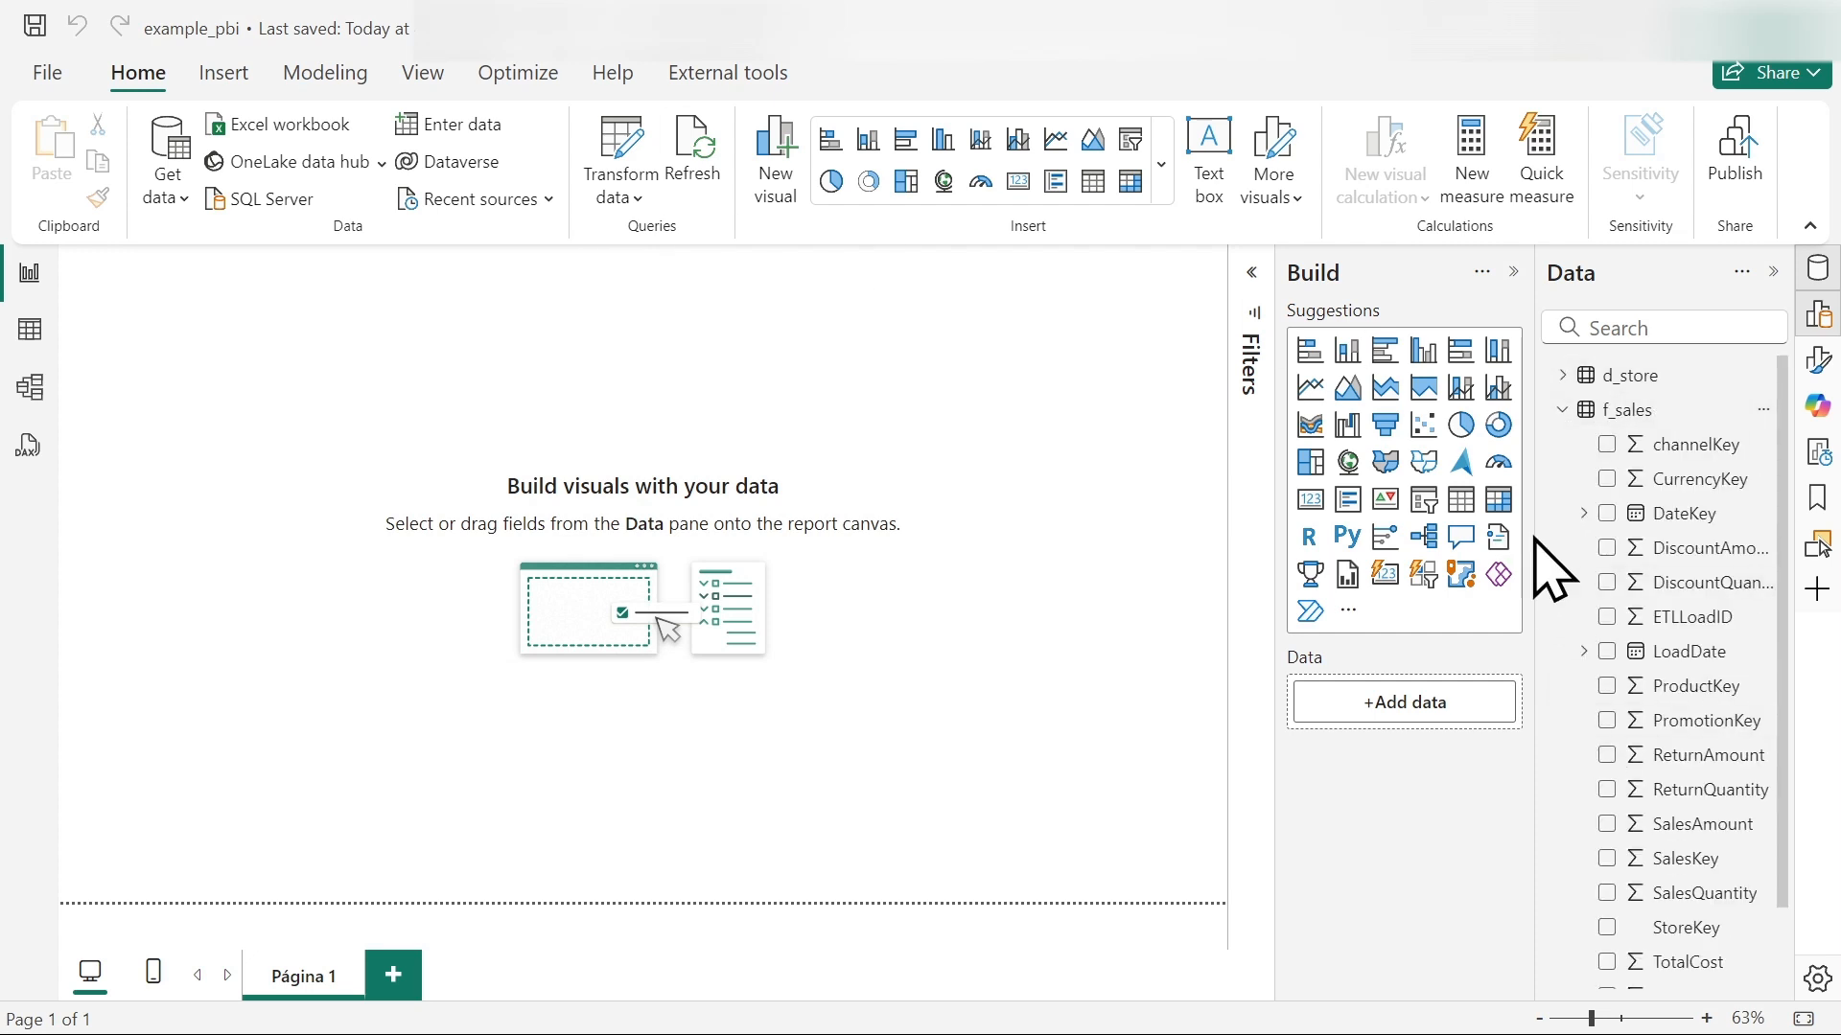
{"action": "left_click_drag", "start_coordinate": [1532, 532], "coordinate": [1450, 547]}
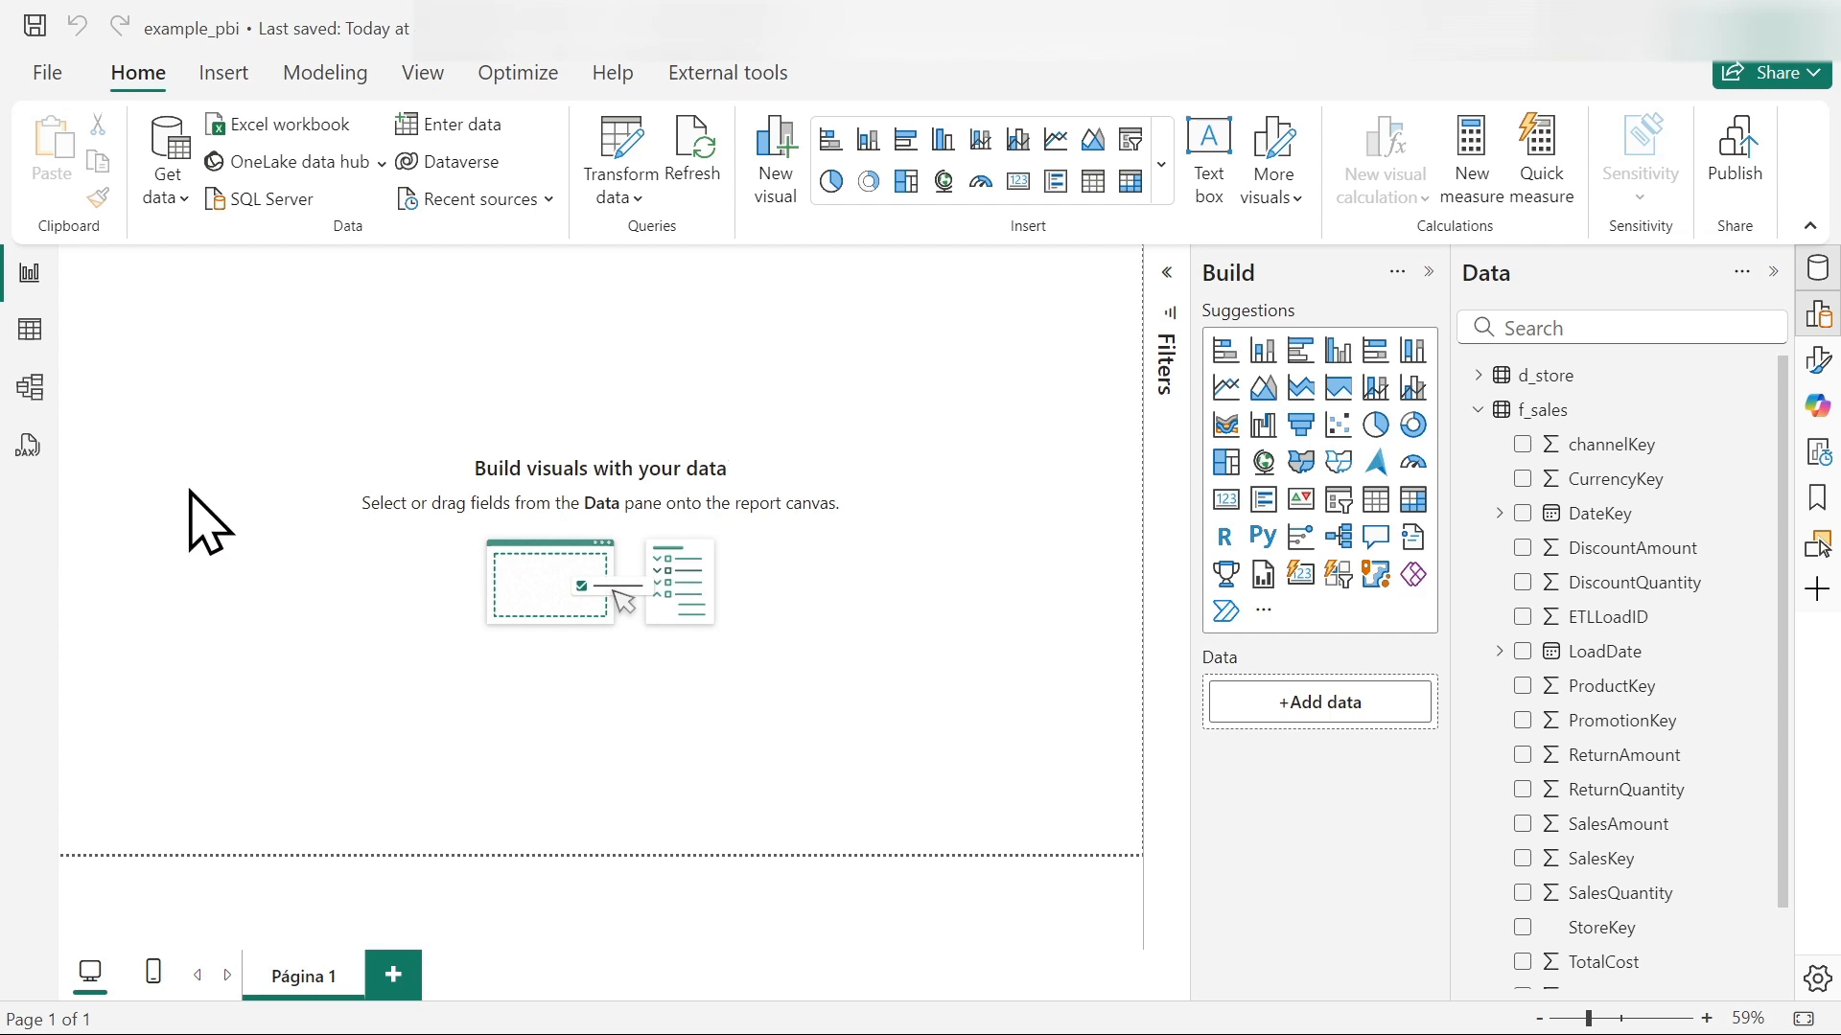
- Examine the relationship between d_store and f_sales in the model diagram with the properties collapsed, and return to the report page
{"action": "left_click", "coordinate": [38, 404]}
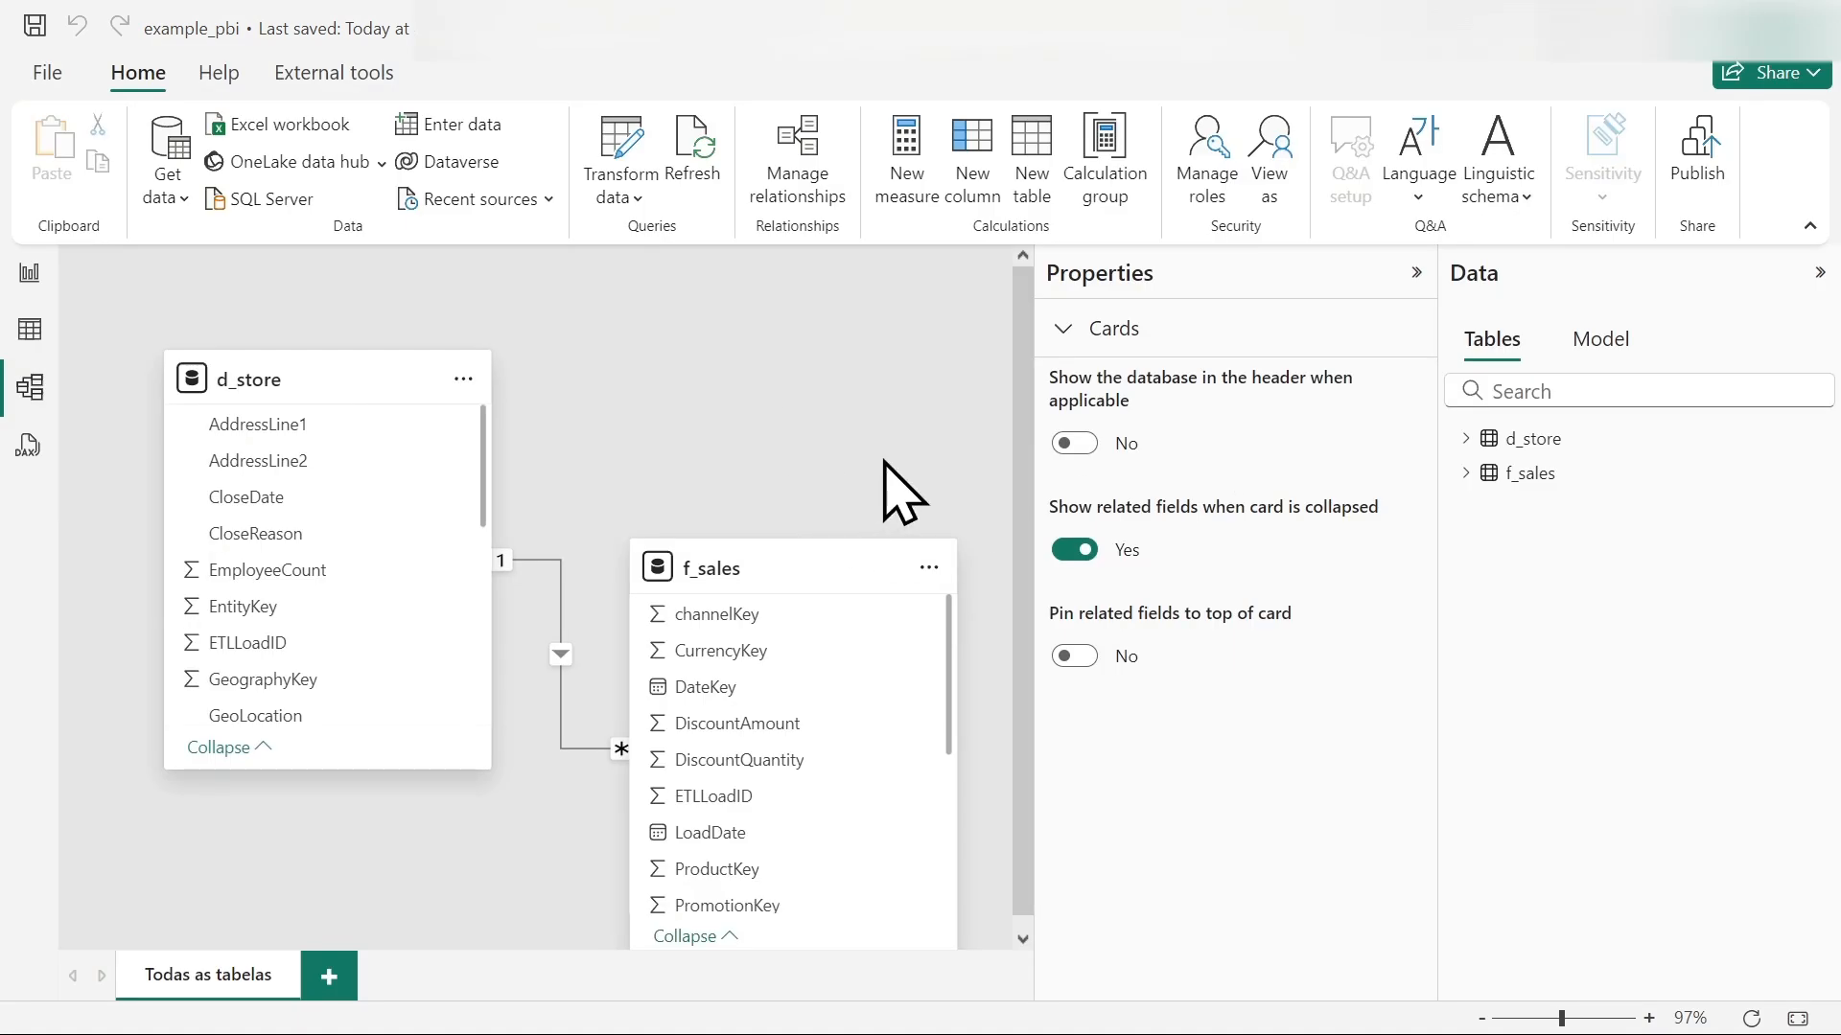
{"action": "left_click", "coordinate": [1416, 275]}
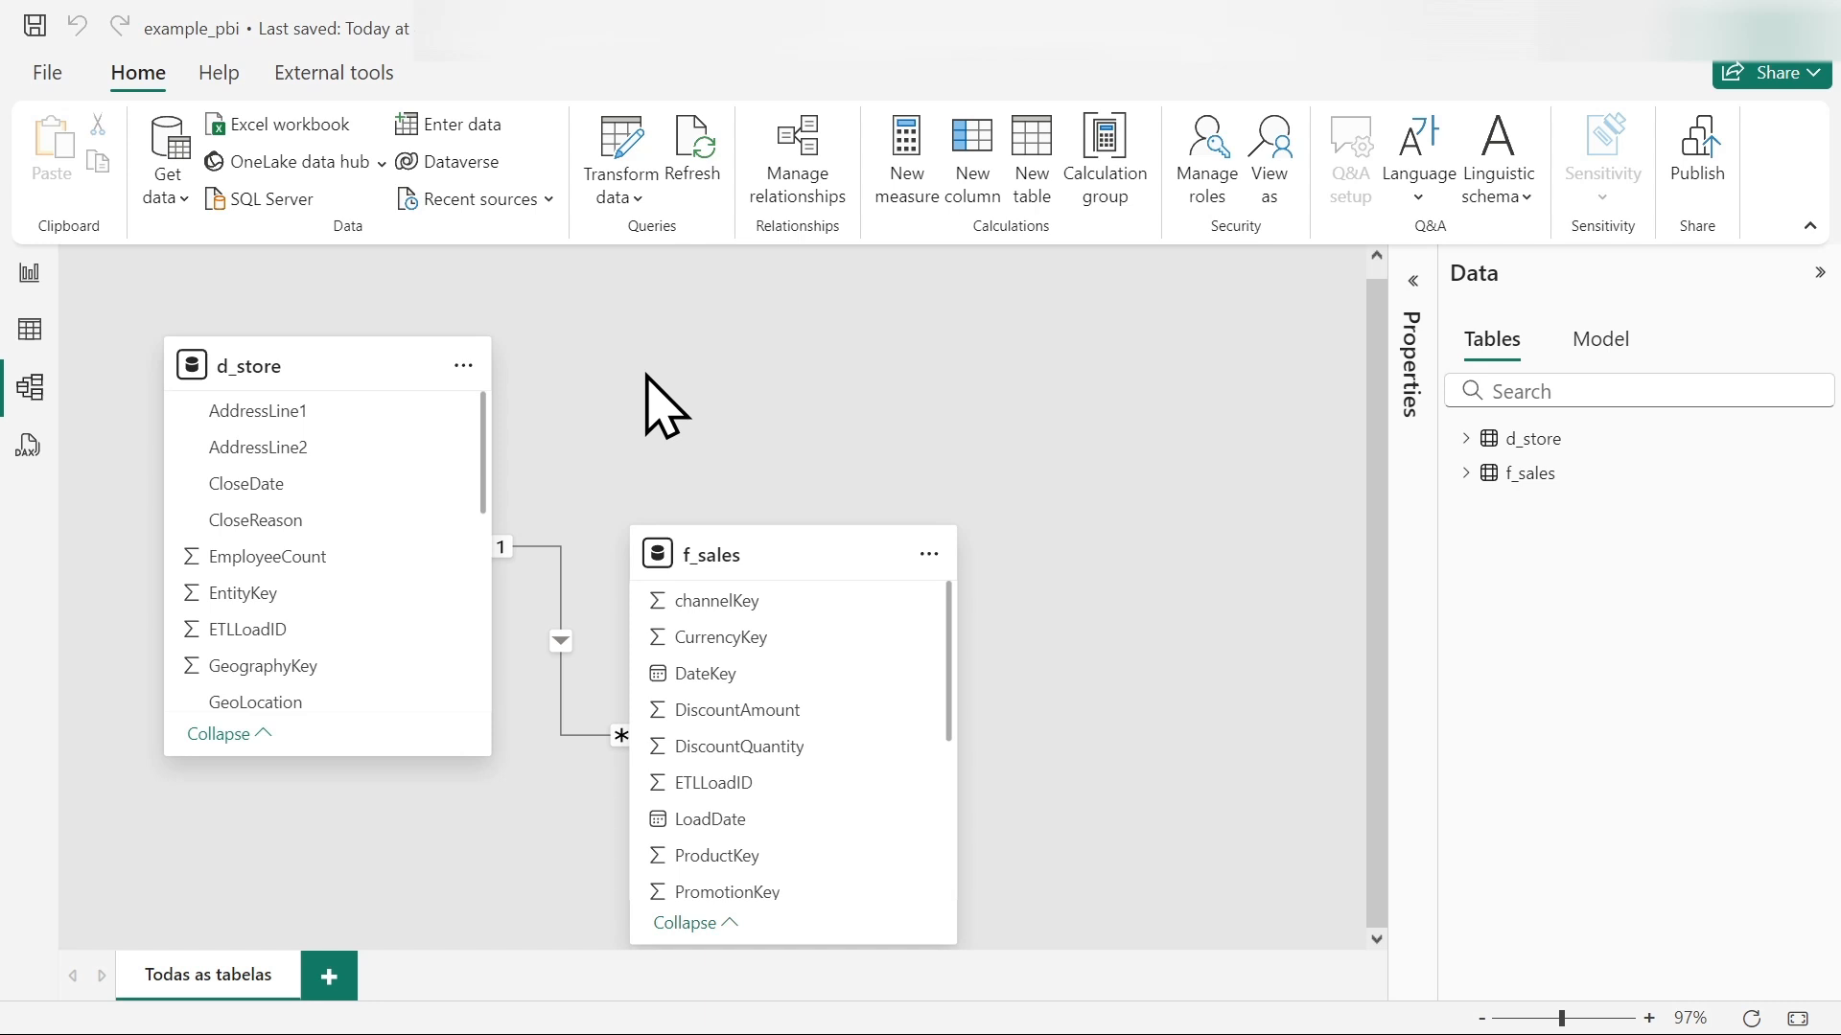
{"action": "left_click", "coordinate": [28, 278]}
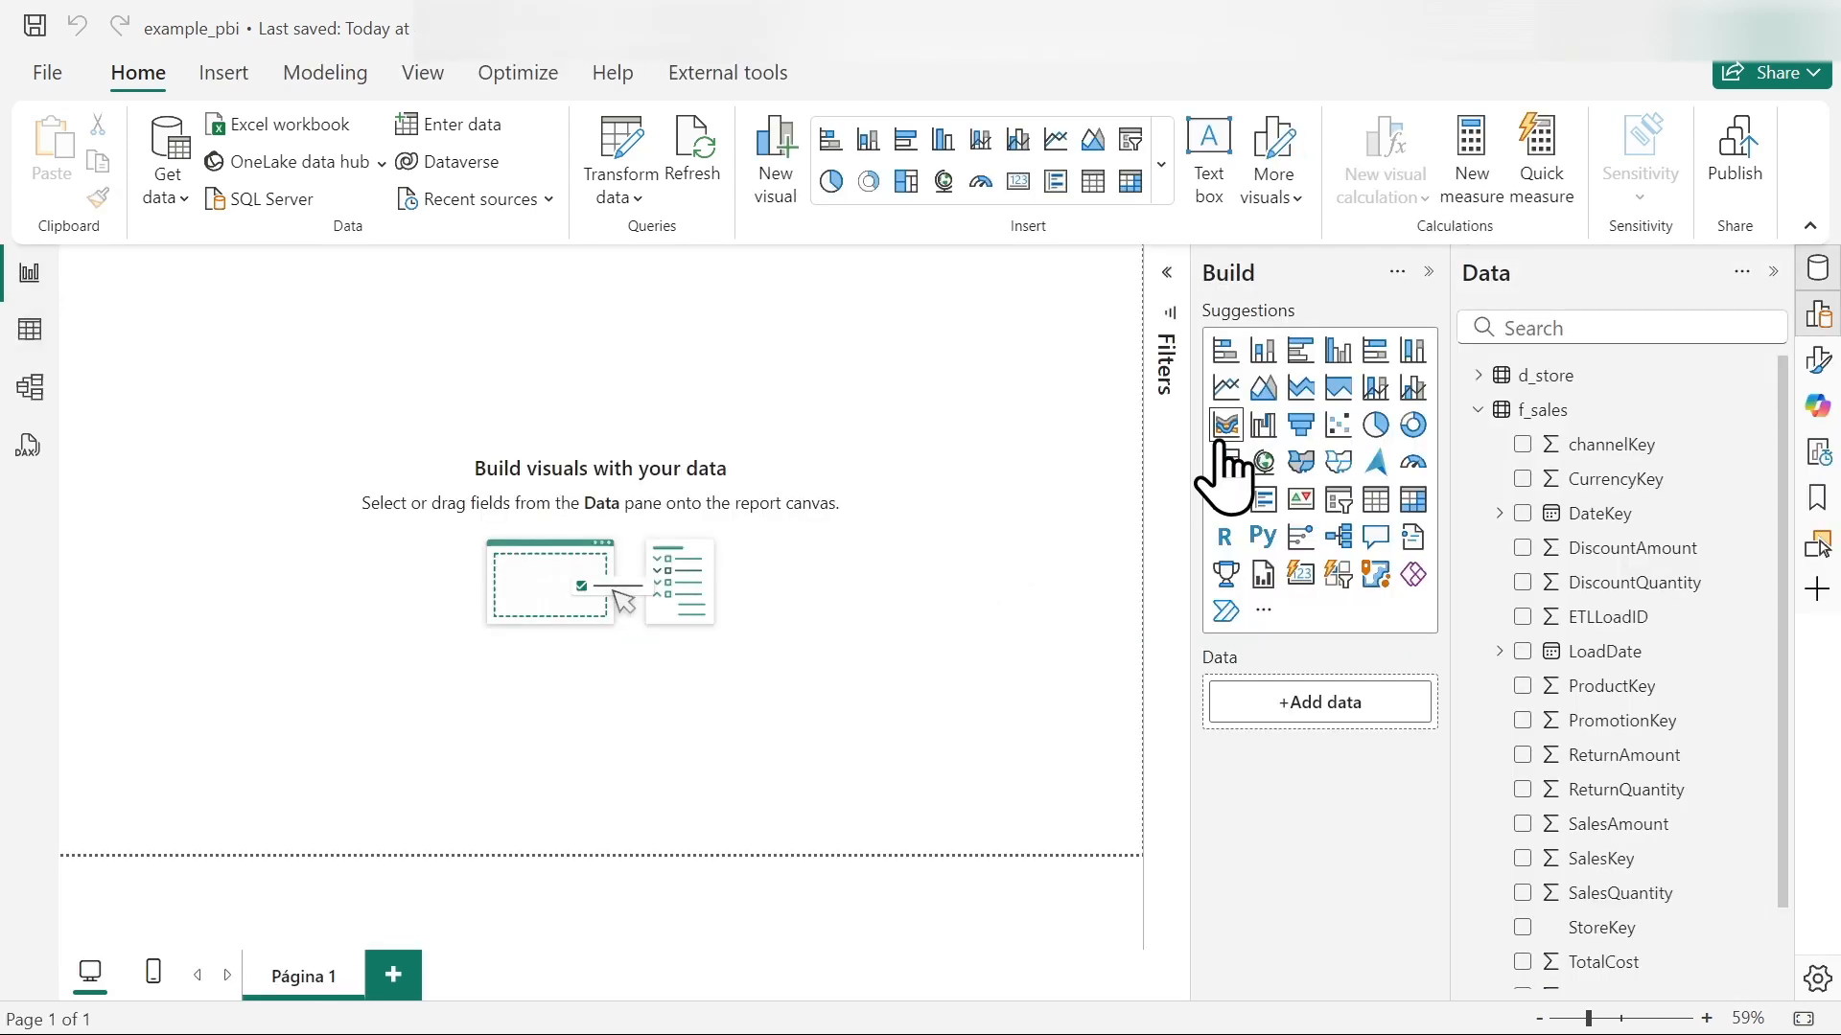
- Add an empty area chart to the report page, enlarge it and move it slightly away from the page's upper edge
{"action": "left_click", "coordinate": [1263, 387]}
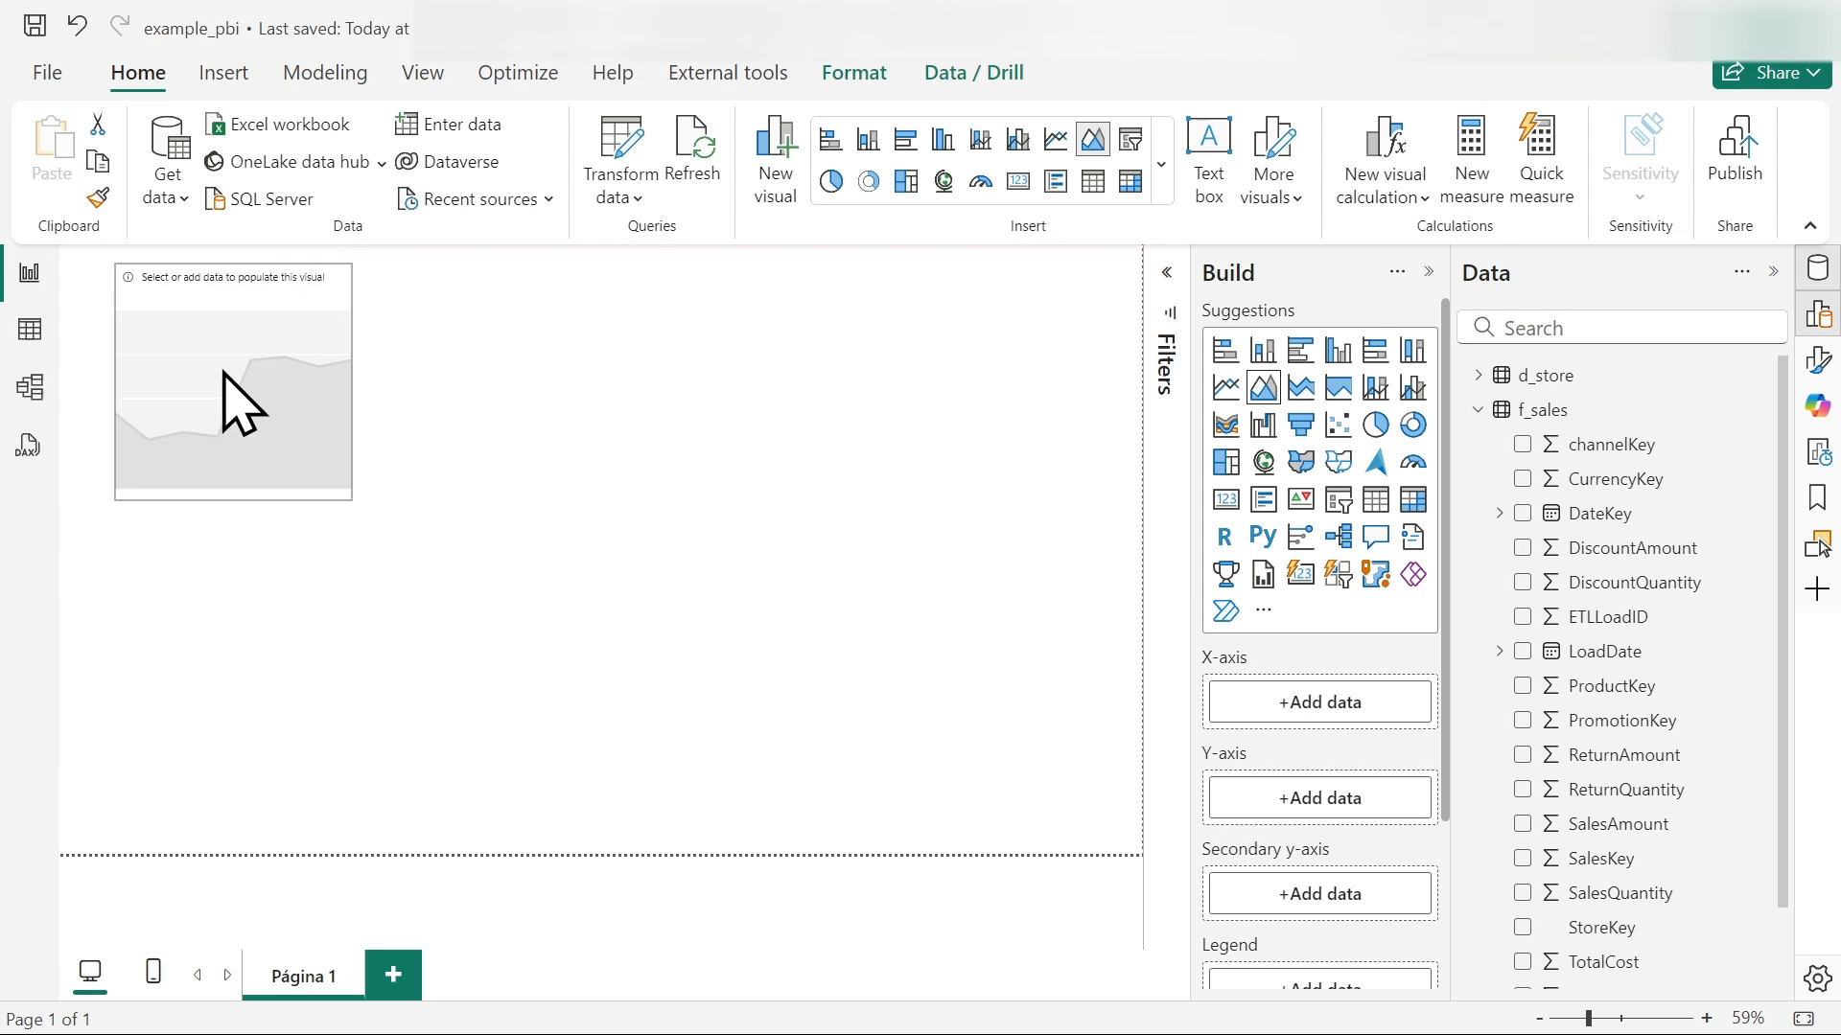
{"action": "left_click_drag", "start_coordinate": [362, 510], "coordinate": [601, 660]}
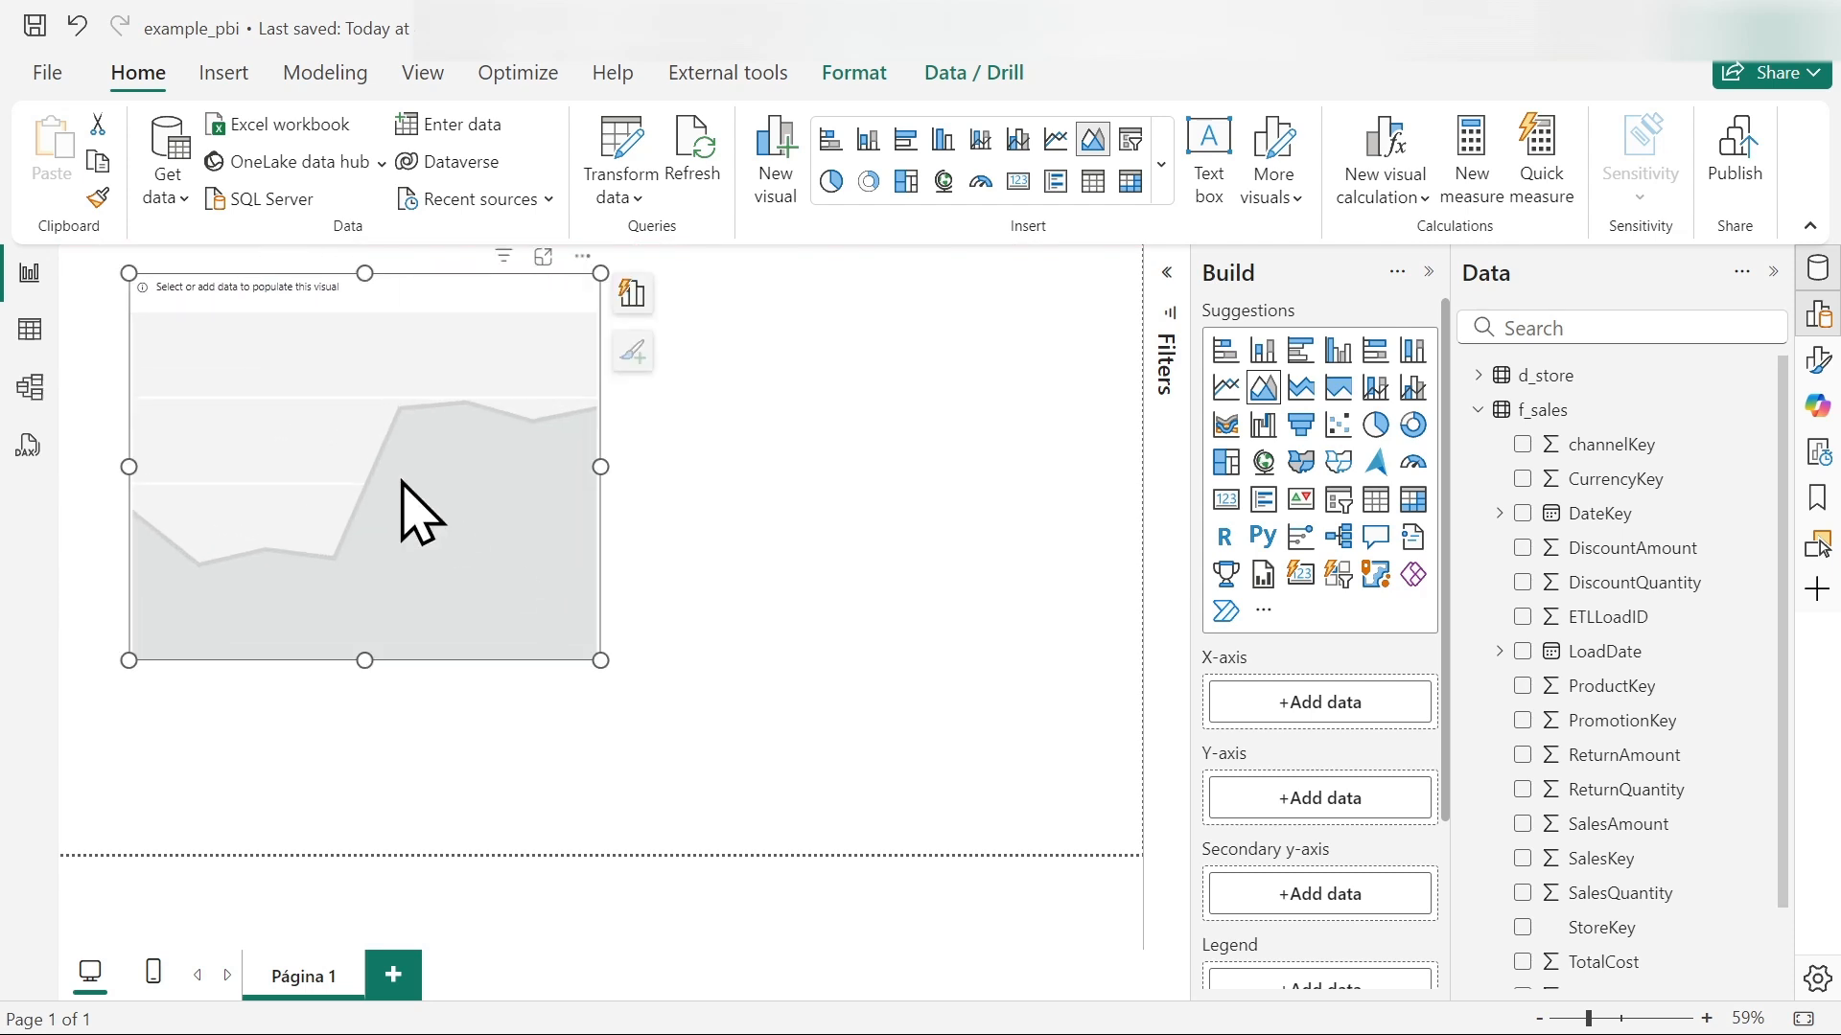
{"action": "left_click_drag", "start_coordinate": [401, 482], "coordinate": [395, 518]}
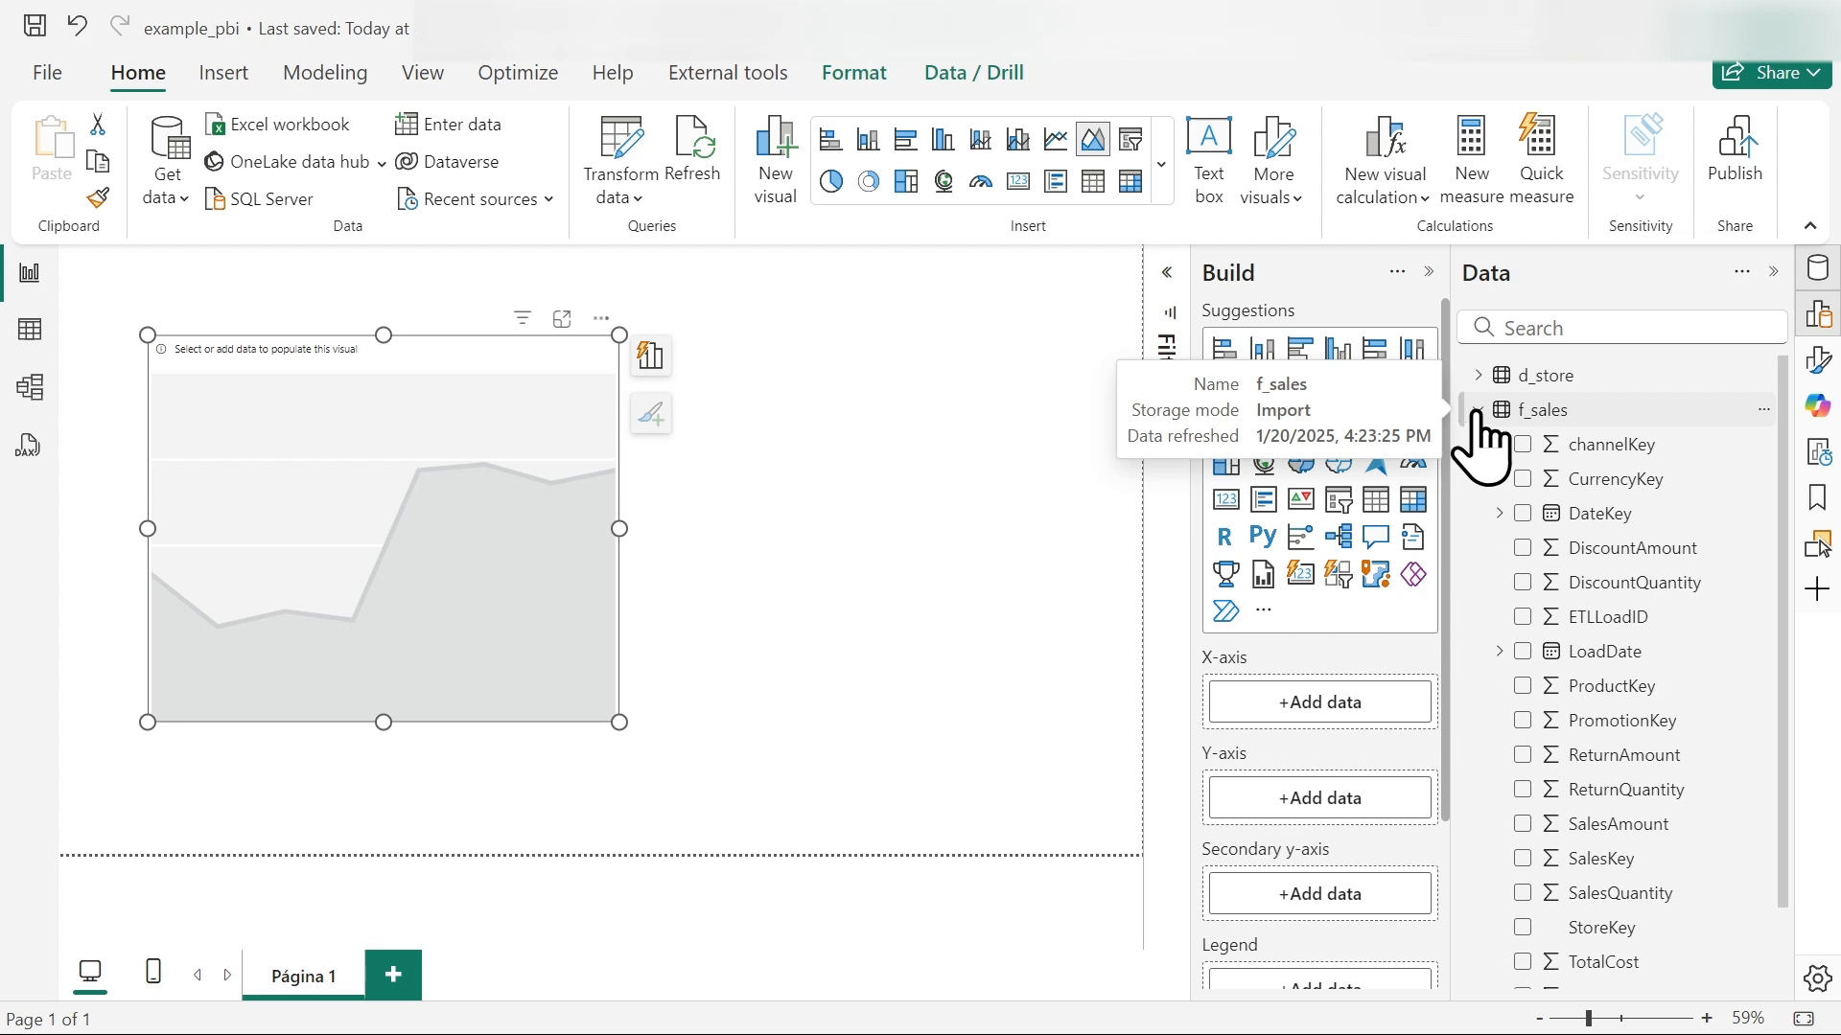
- Populate the area chart with StoreName from d_store on the X-axis and the sum of UnitPrice from f_sales on the Y-axis
{"action": "scroll", "coordinate": [1706, 809], "scroll_direction": "down", "scroll_amount": 2}
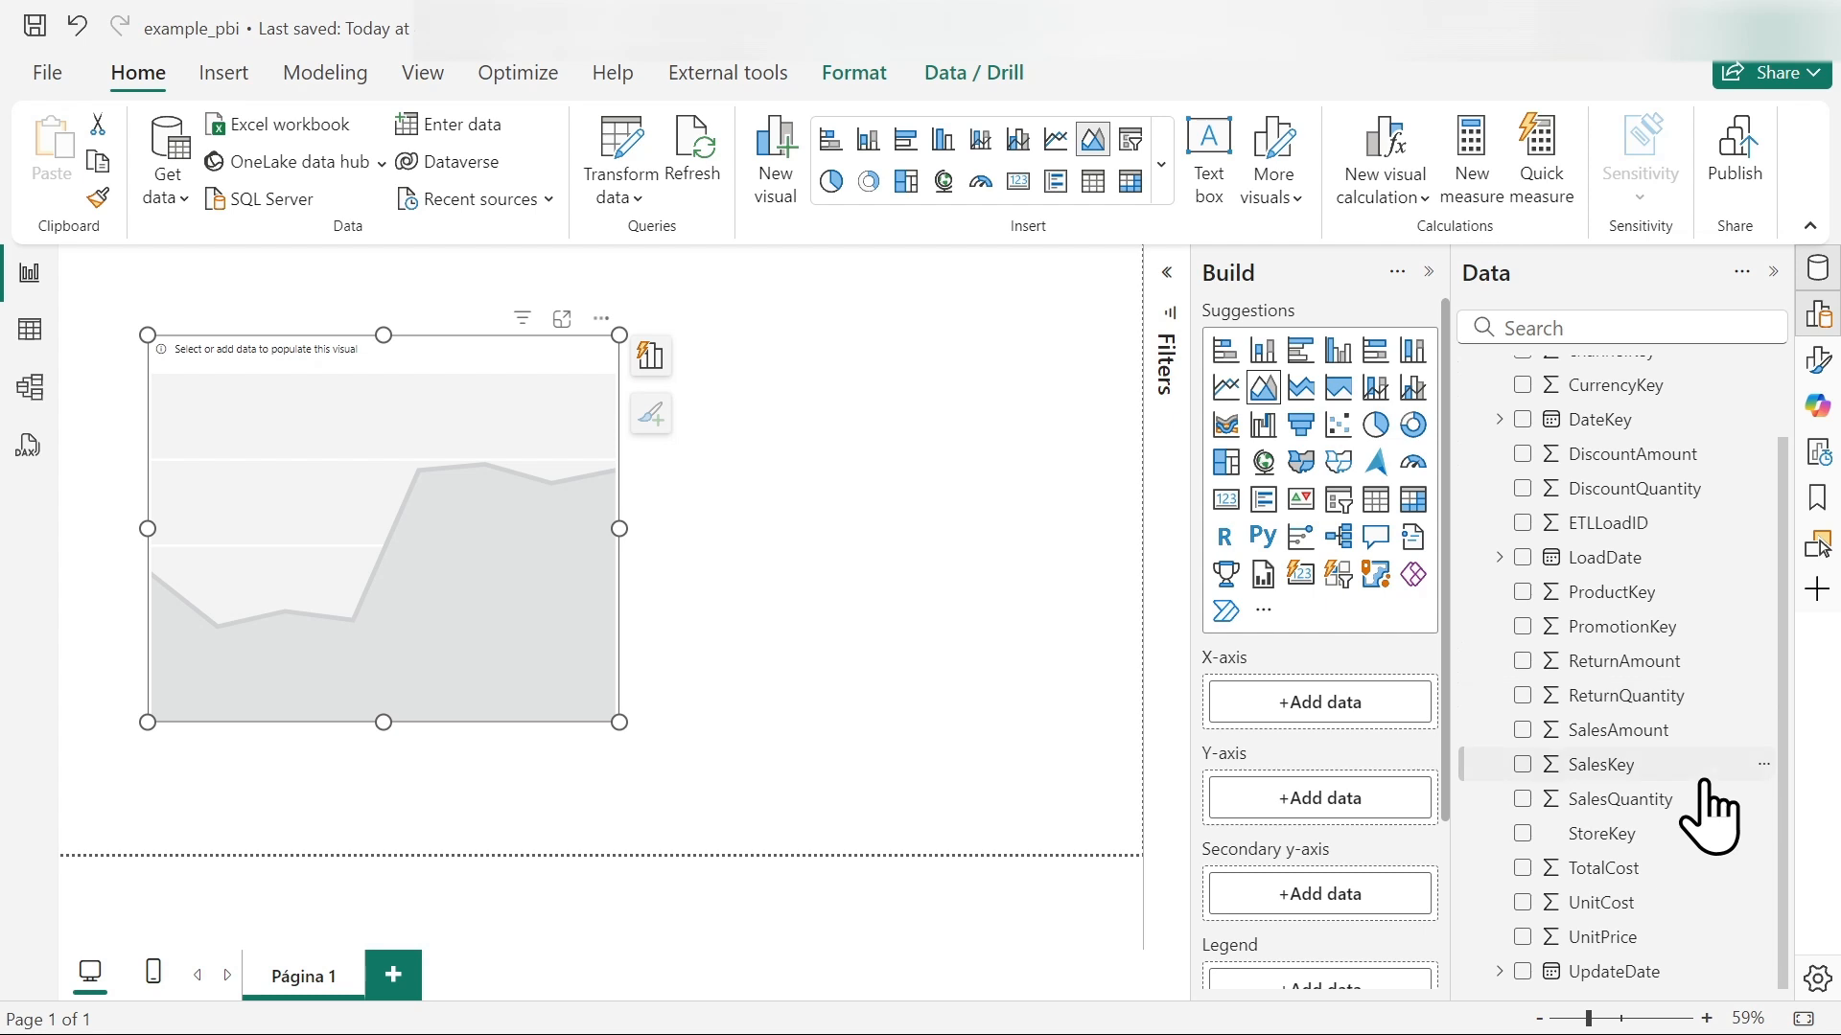
{"action": "scroll", "coordinate": [1700, 834], "scroll_direction": "up", "scroll_amount": 2}
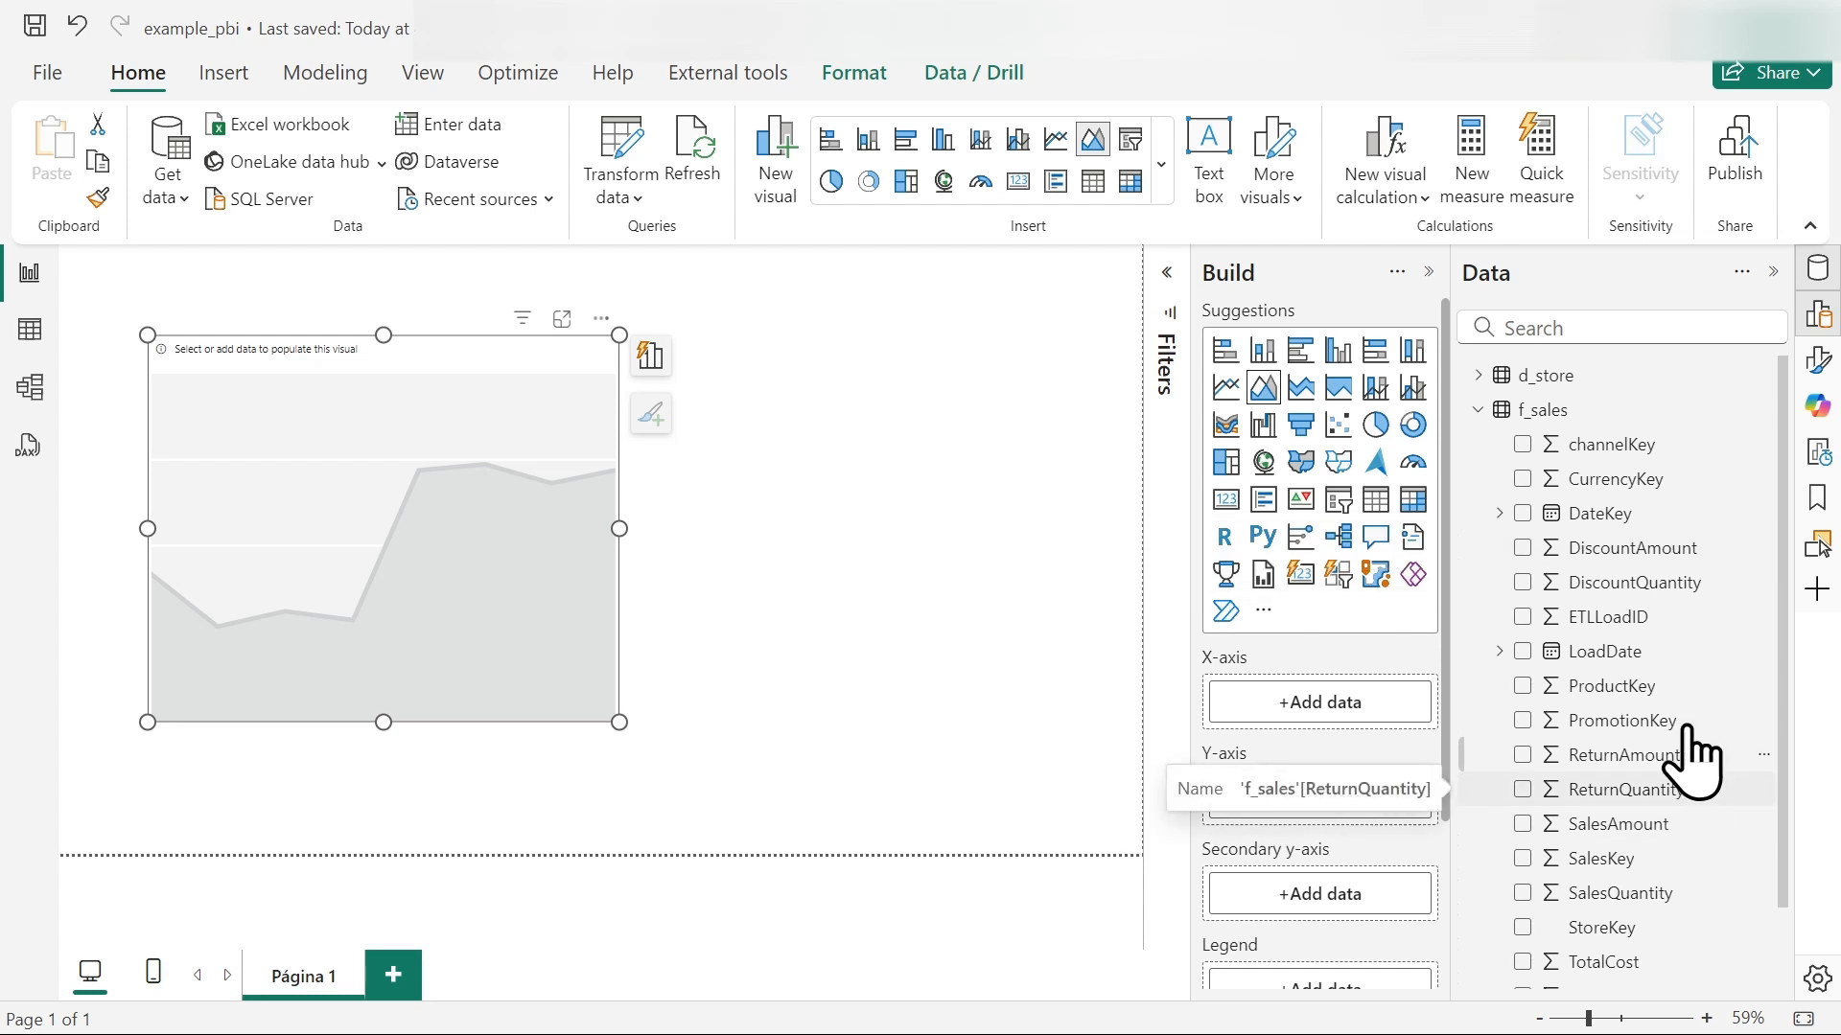
{"action": "left_click", "coordinate": [1478, 375]}
{"action": "scroll", "coordinate": [1586, 843], "scroll_direction": "down", "scroll_amount": 3}
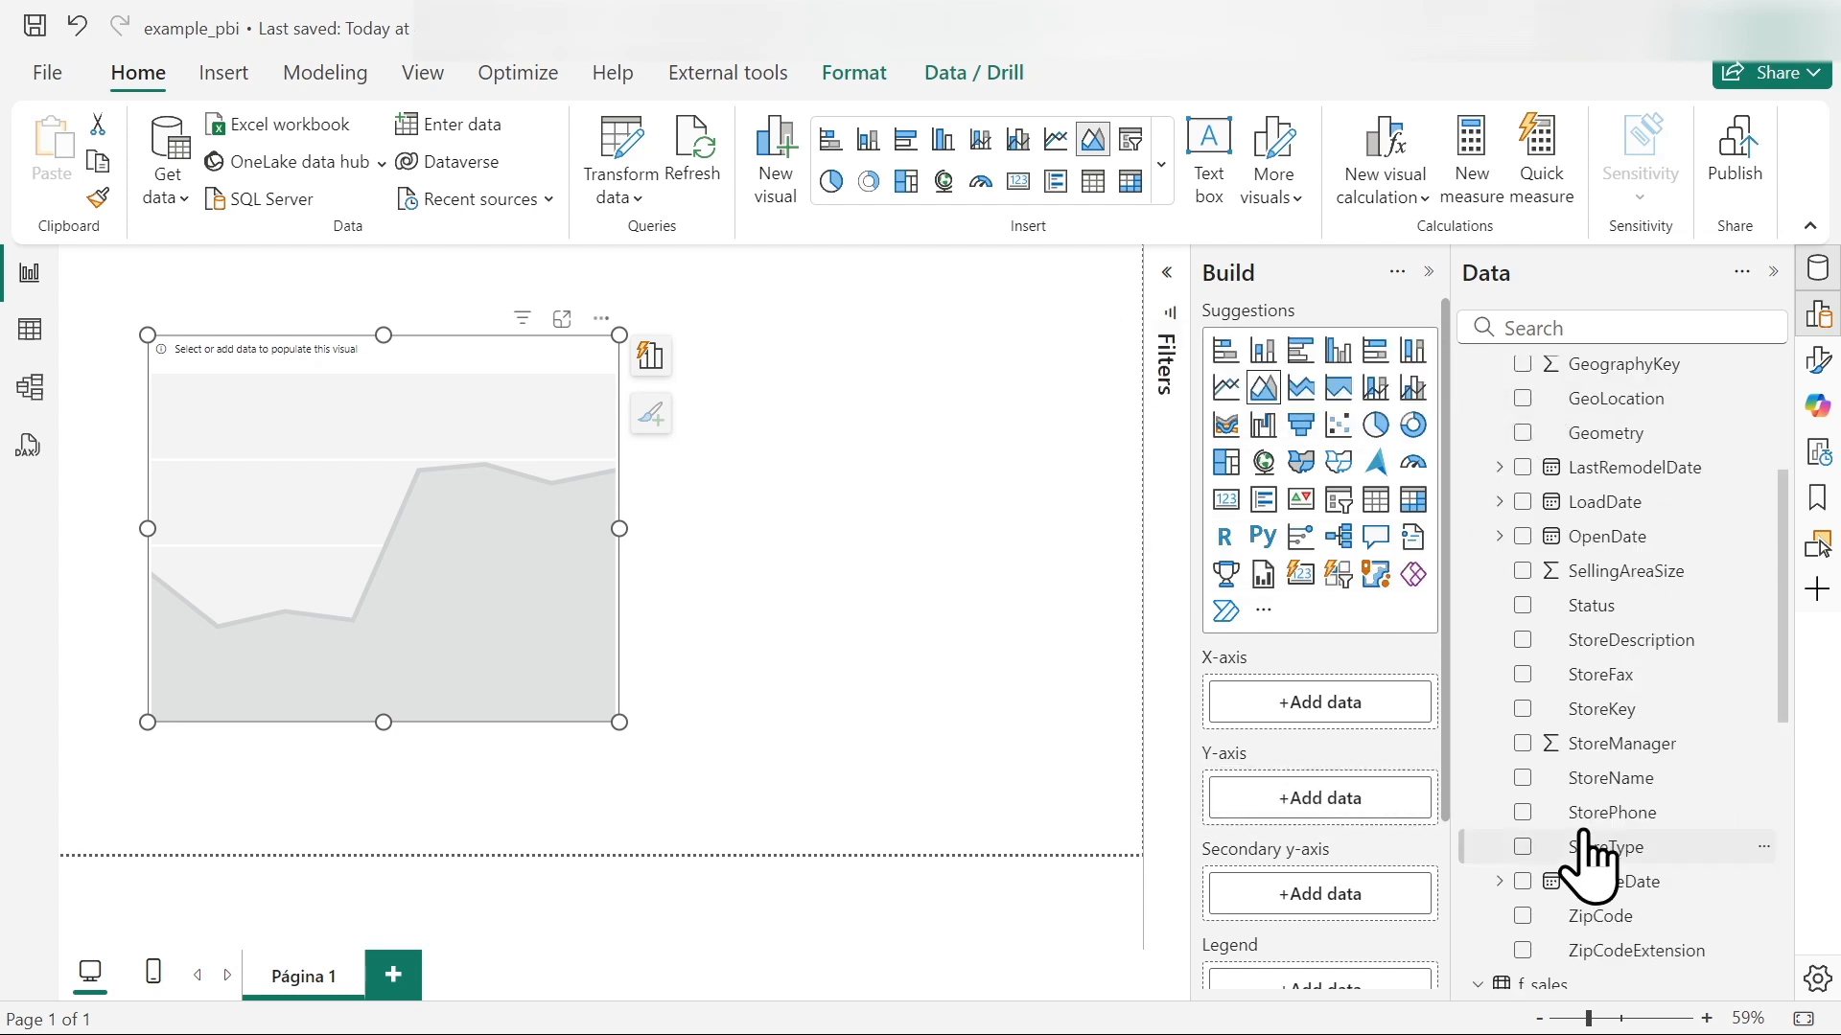
{"action": "left_click", "coordinate": [1523, 777]}
{"action": "scroll", "coordinate": [1636, 757], "scroll_direction": "down", "scroll_amount": 5}
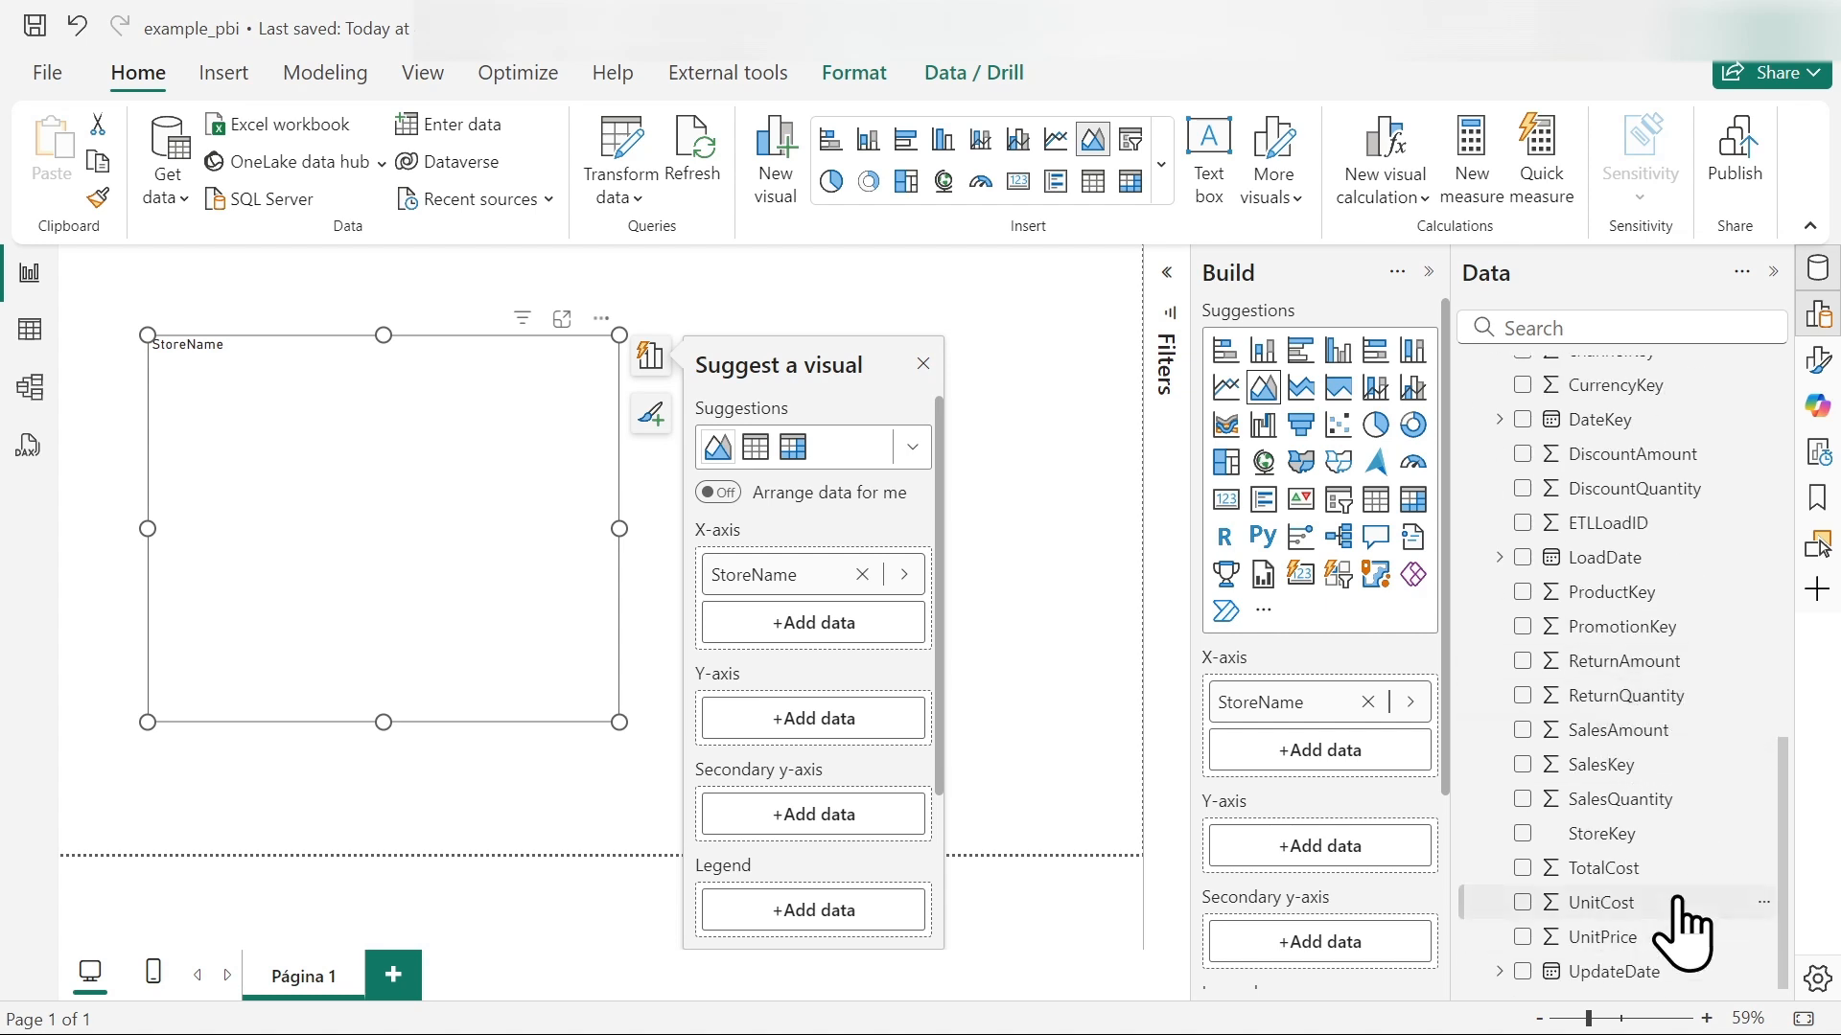
{"action": "left_click", "coordinate": [1522, 938]}
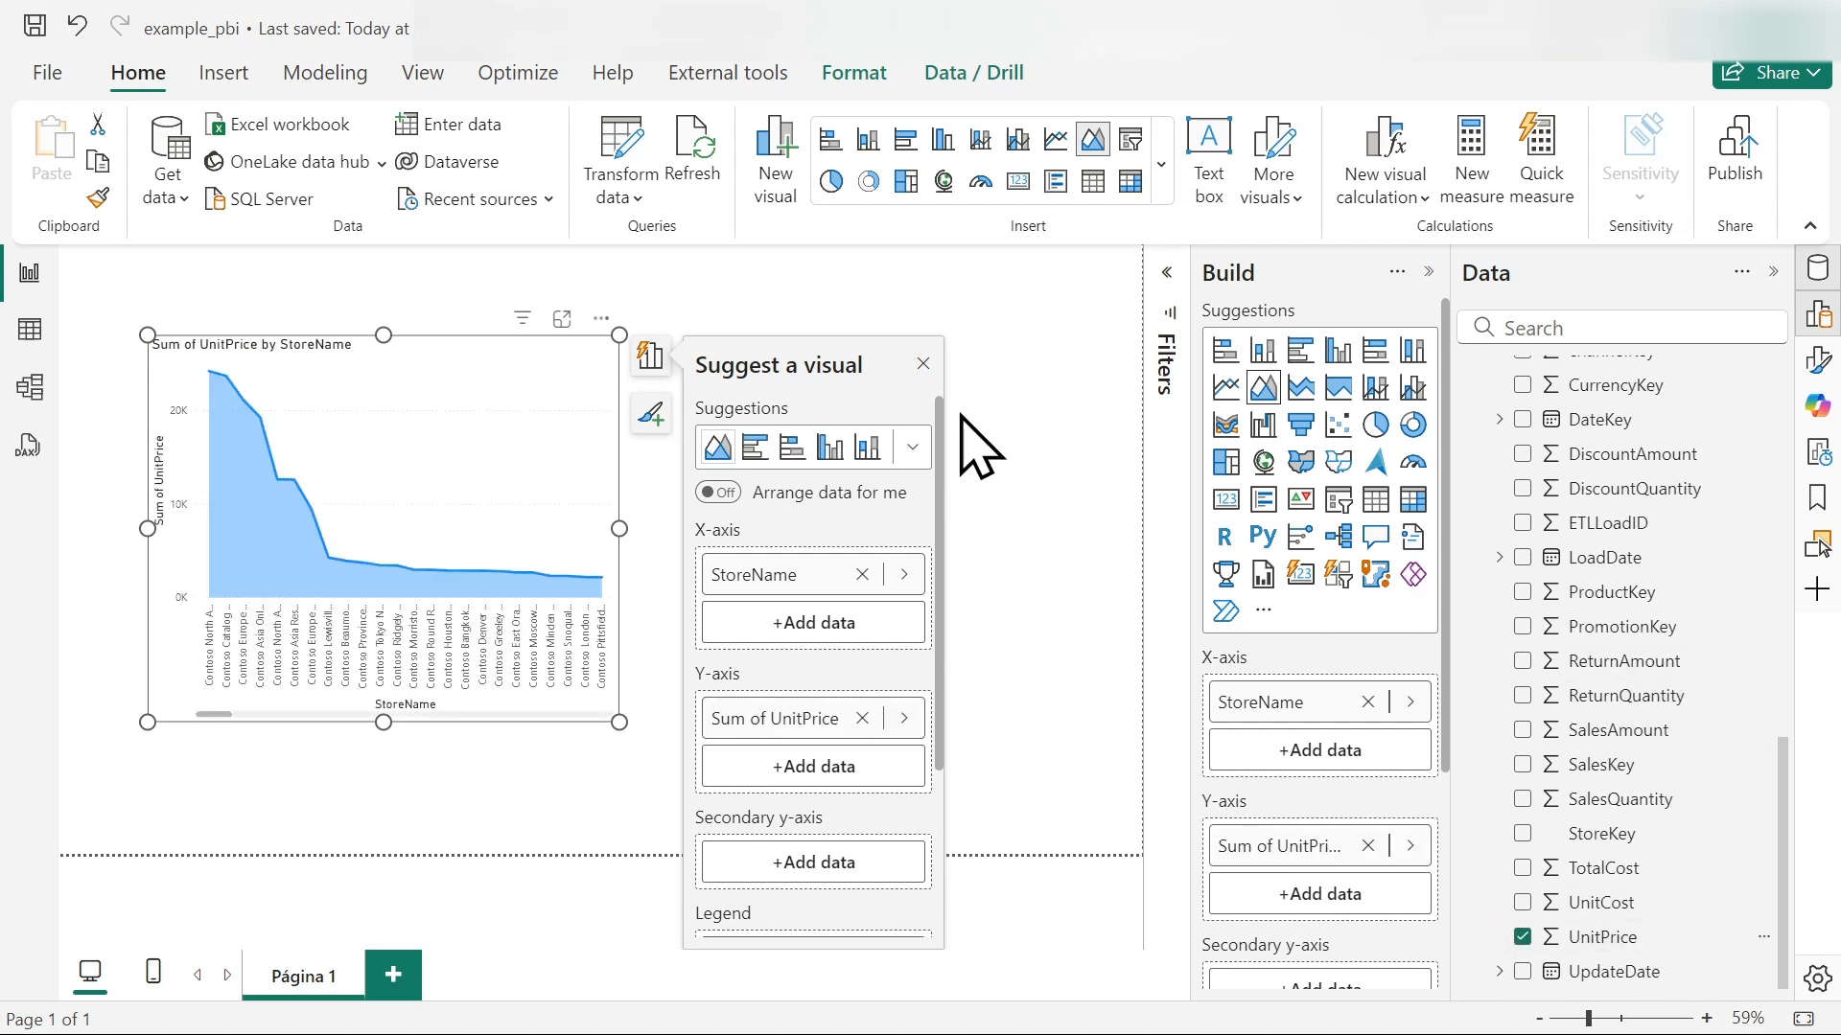
{"action": "left_click", "coordinate": [921, 368]}
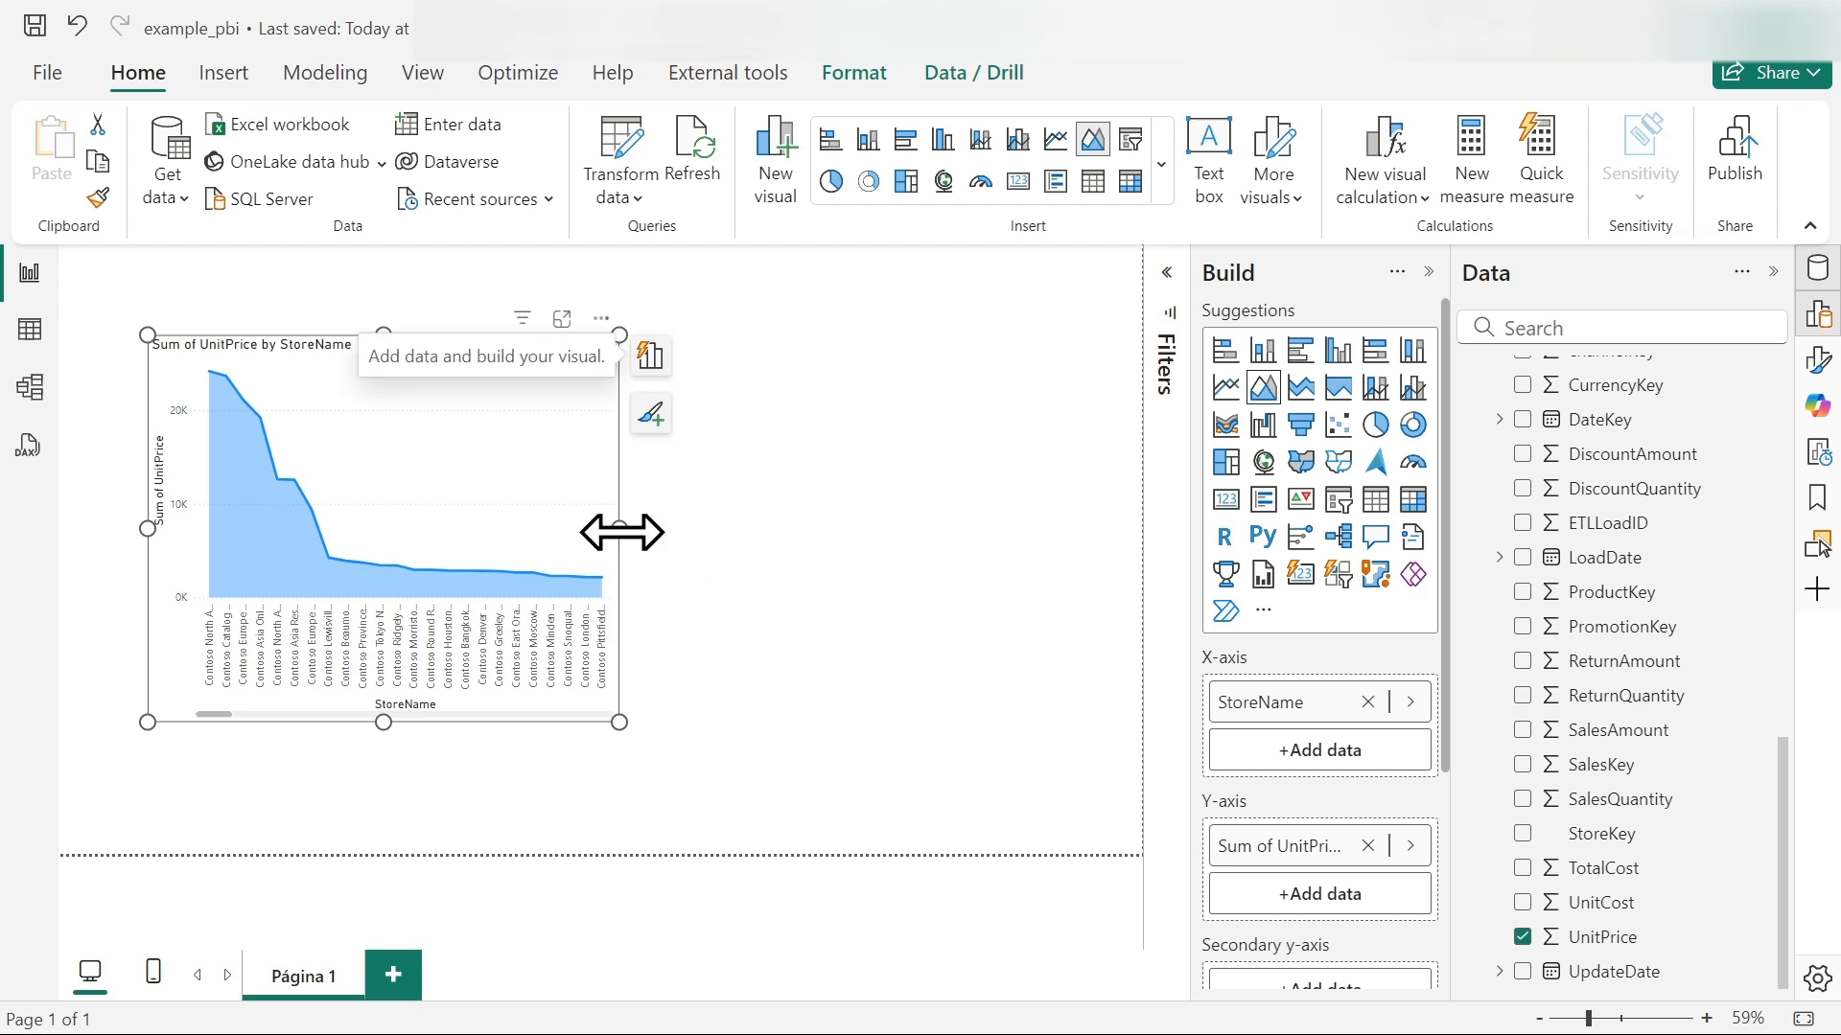
- Widen the area chart across most of the report page, reposition it slightly lower and deselect it
{"action": "left_click_drag", "start_coordinate": [619, 529], "coordinate": [1103, 537]}
{"action": "left_click_drag", "start_coordinate": [1014, 377], "coordinate": [997, 410]}
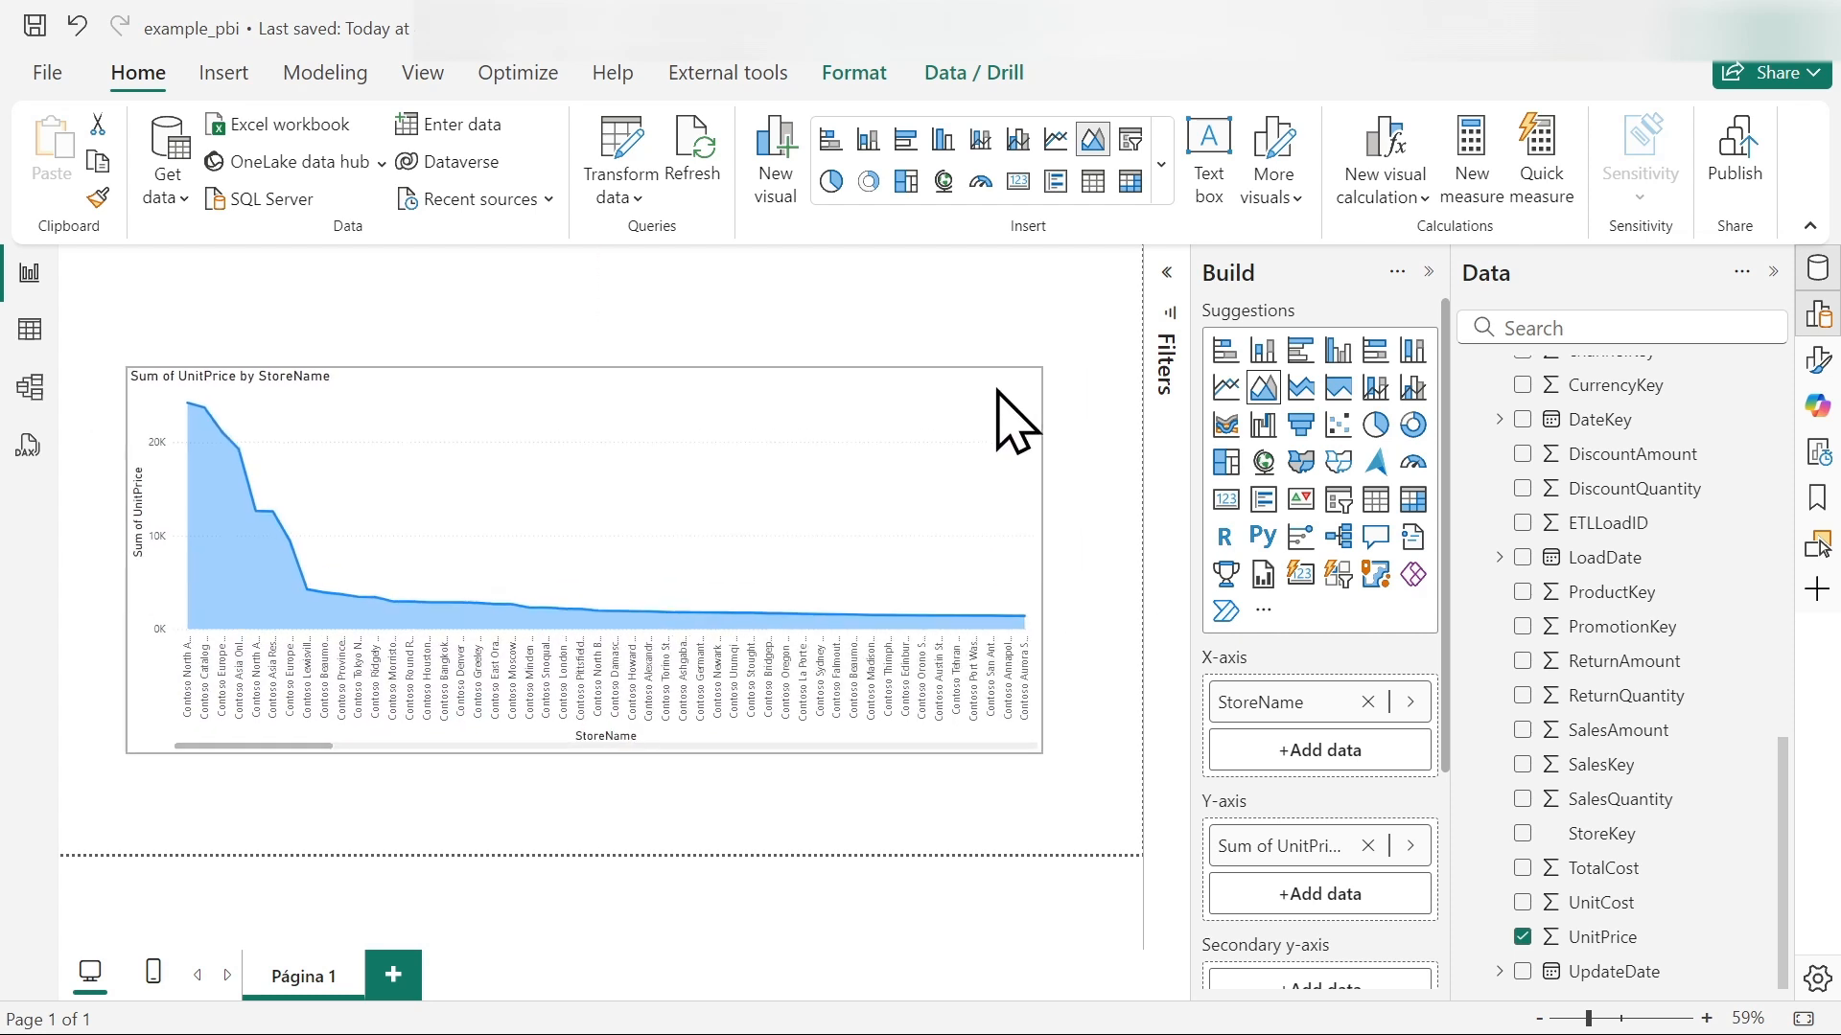
{"action": "left_click", "coordinate": [1063, 807]}
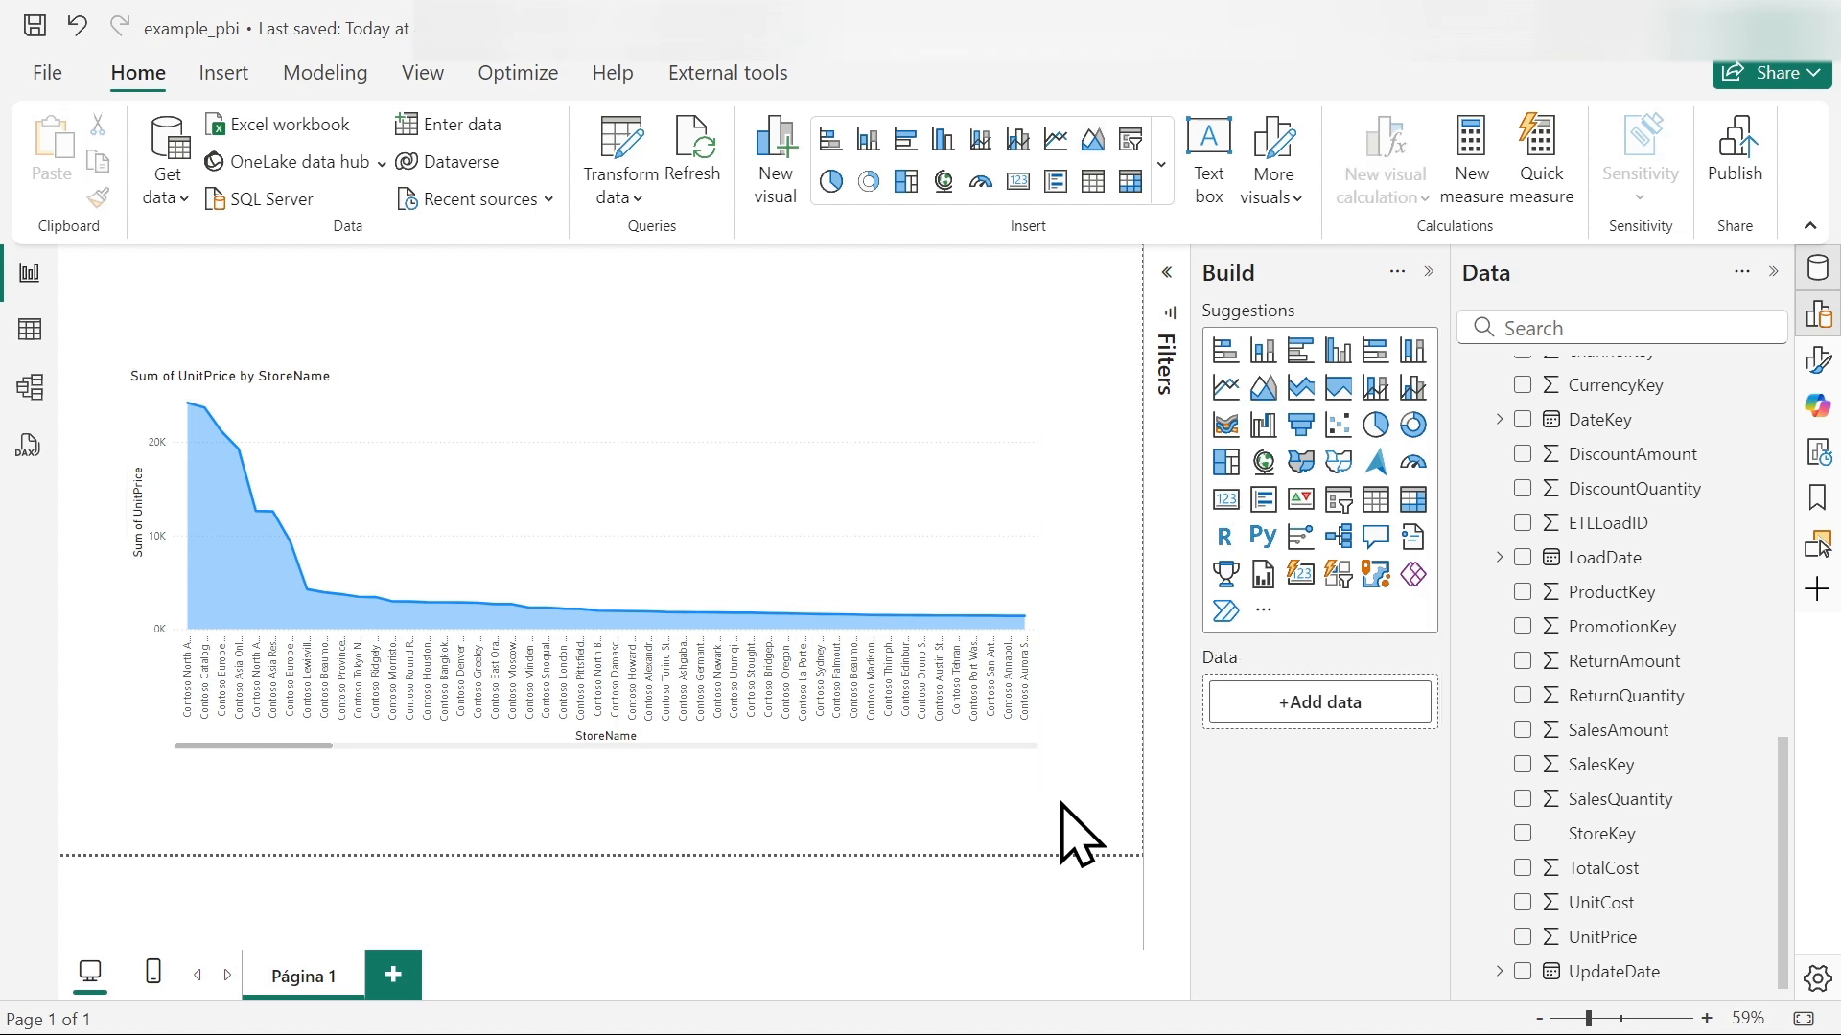